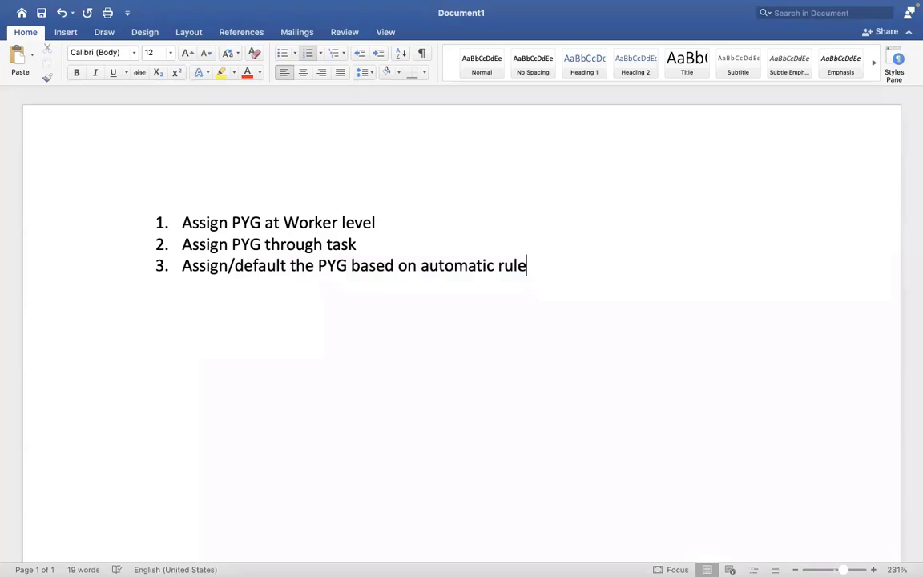
# Add a fourth numbered item reading 'EIB - ASSIGN PAY GROUP THROUGH EIB' to the Word list
pyautogui.press('Return')
pyautogui.write('EIB - ASSI')
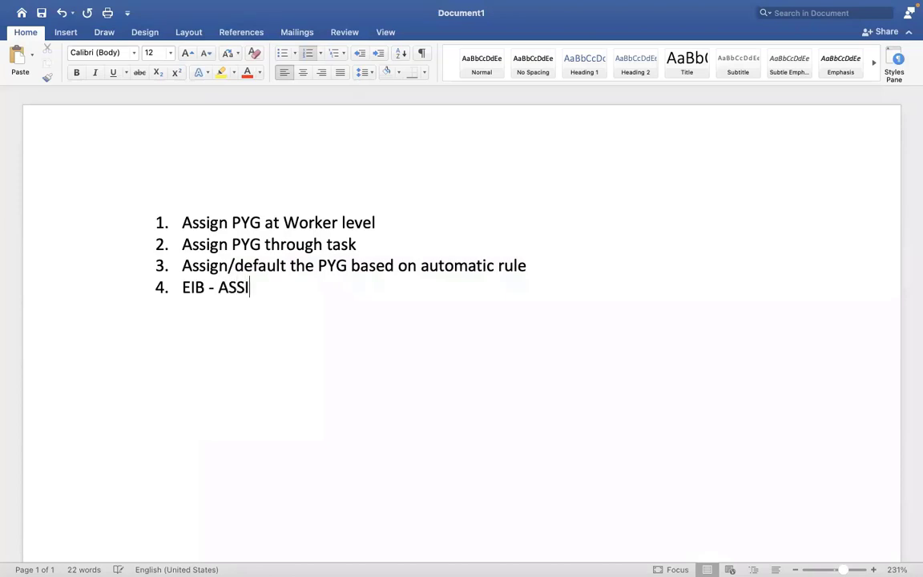
pyautogui.write('GN PAY GRO')
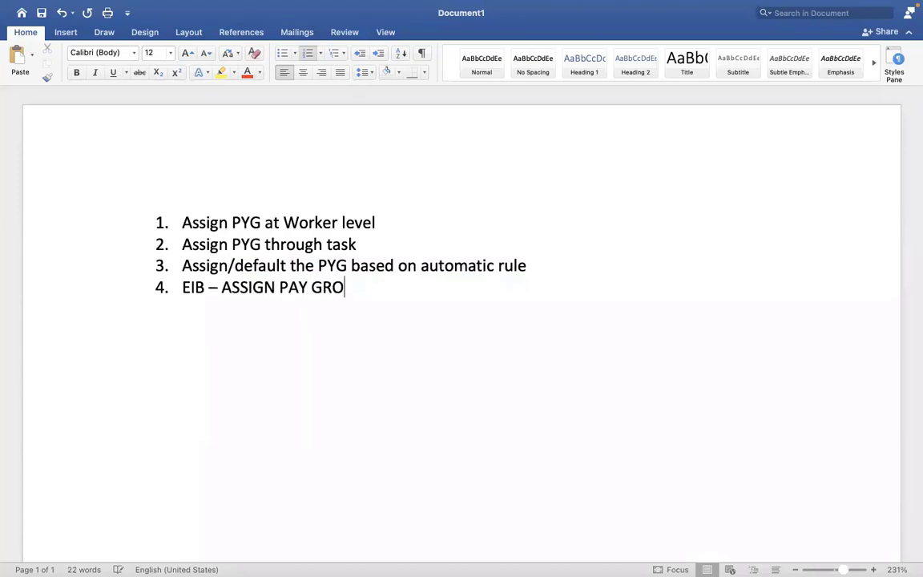
pyautogui.write('UP THROUGH EIB')
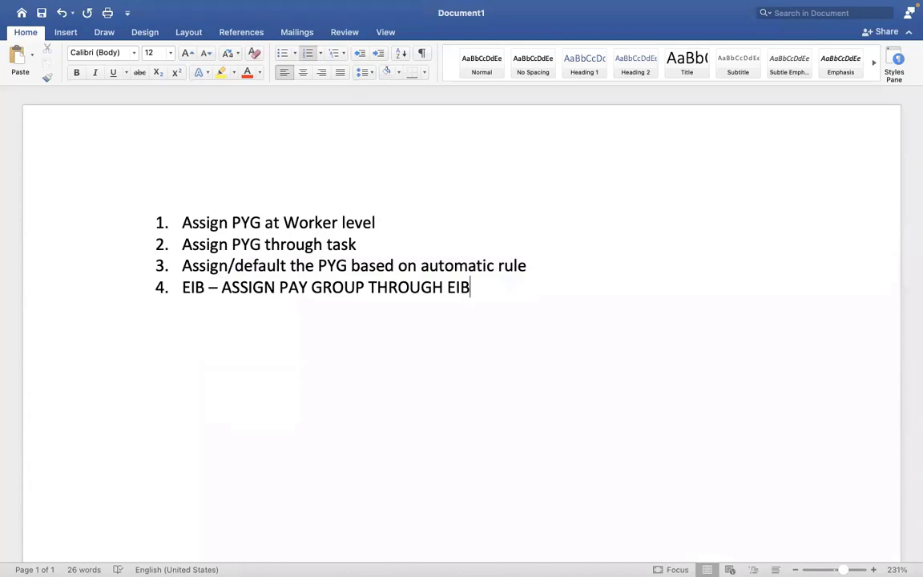
pyautogui.moveTo(471, 287); pyautogui.dragTo(183, 286)
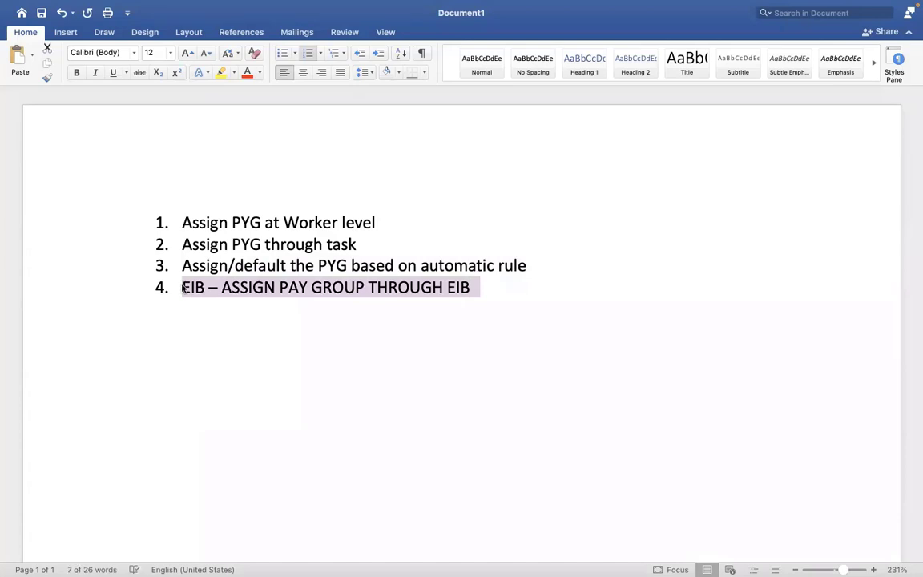
pyautogui.hotkey('ctrl', 'Right')
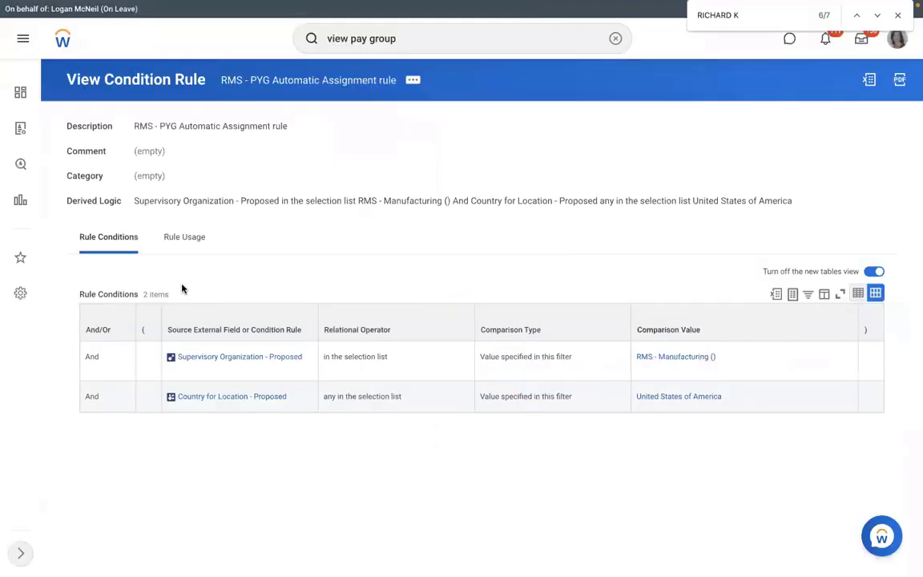
pyautogui.hotkey('ctrl', 'Left')
# Append '- ASSIGN /CHANGE THE PYG for mass employees?' to the end of item 4
pyautogui.click(488, 295)
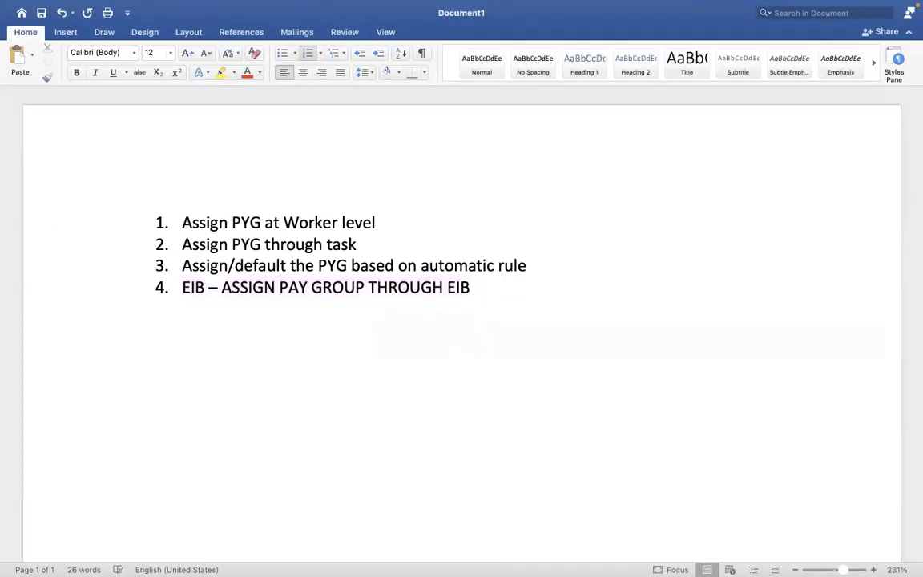
pyautogui.write('- ASSI')
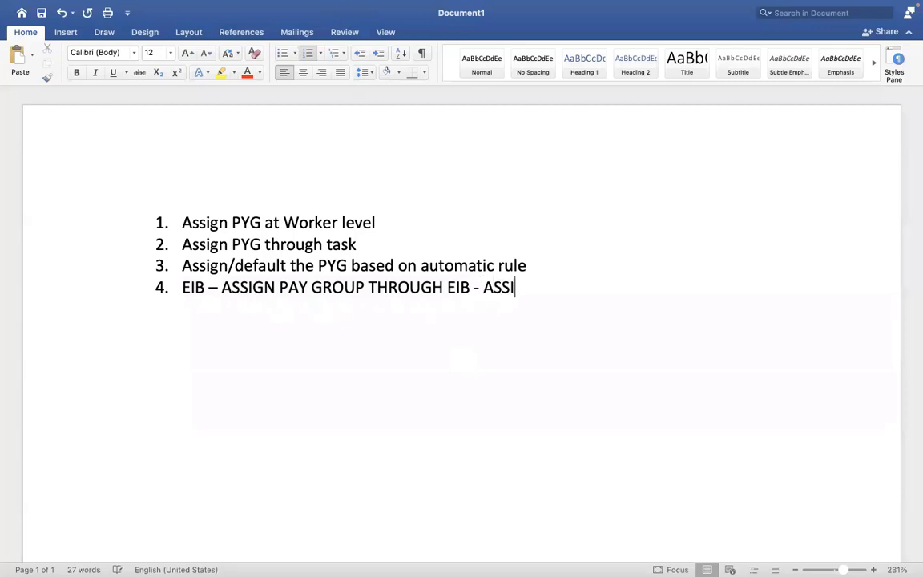
pyautogui.write('GN /CHANGE THE p')
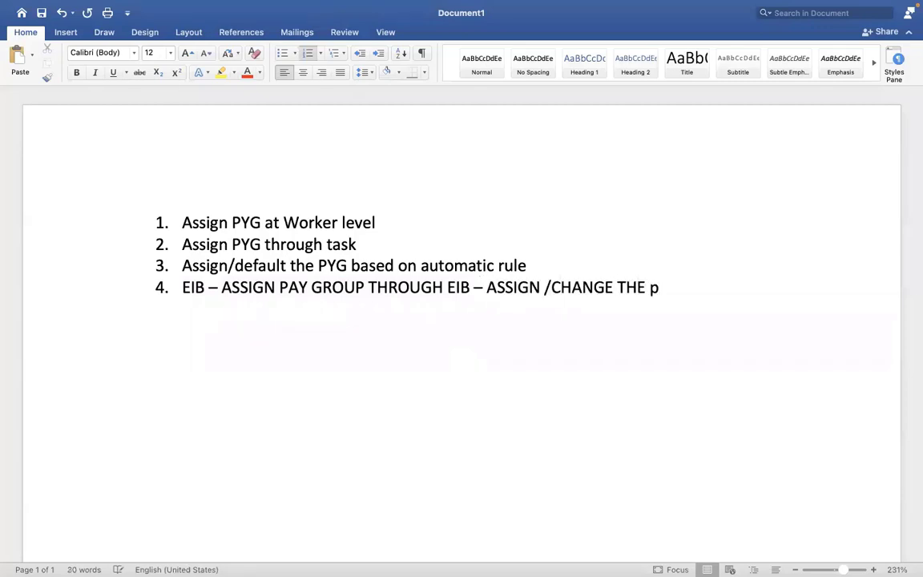
pyautogui.press('BackSpace')
pyautogui.write('PYG for mass e')
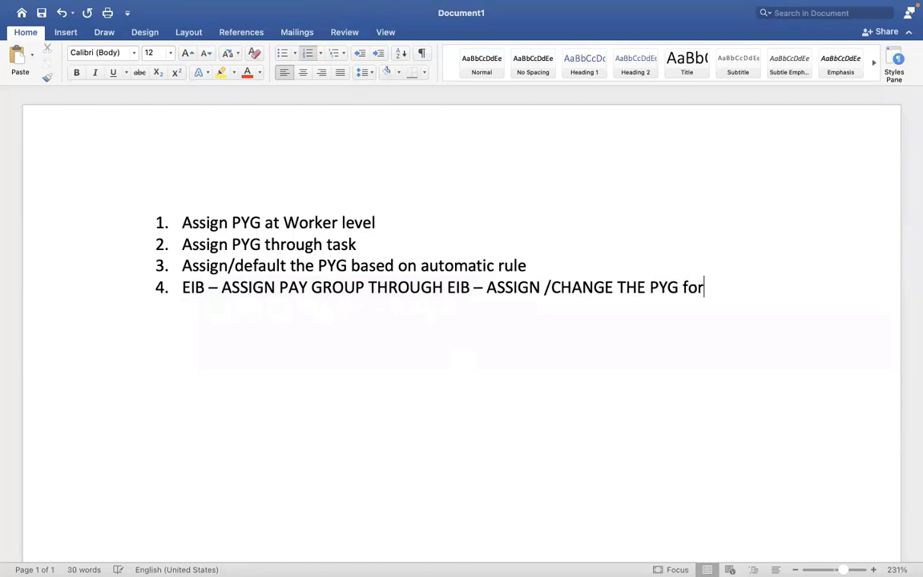
pyautogui.write('mployees?')
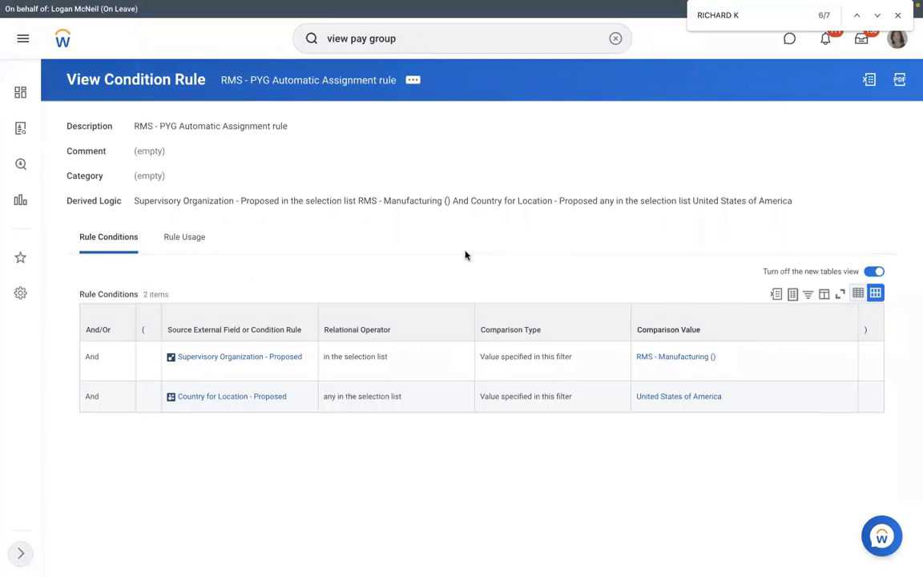
# Highlight items 1–2 and 'EIB – ASSIGN' in item 4 while comparing with the Workday page
pyautogui.hotkey('ctrl', 'Left')
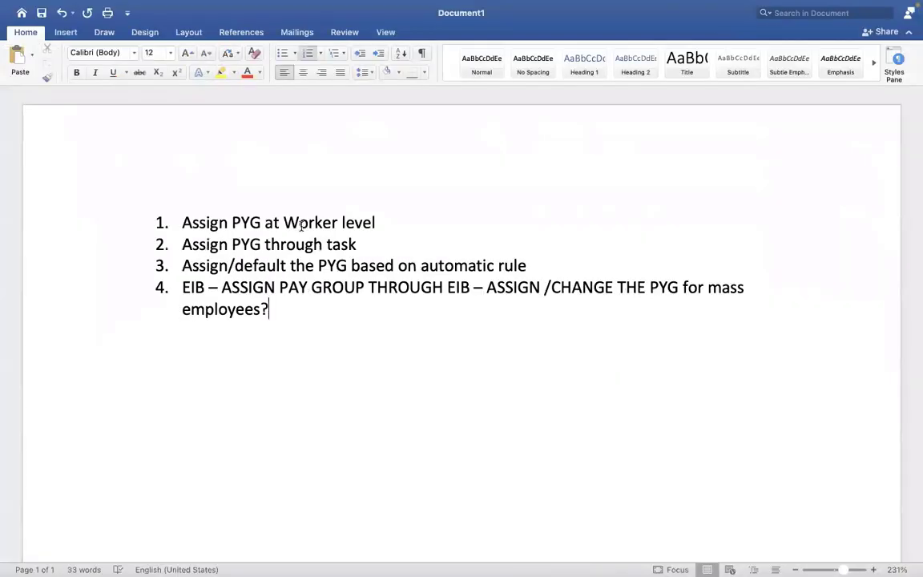
pyautogui.tripleClick(303, 224)
pyautogui.keyDown('shift'); pyautogui.click(191, 234); pyautogui.keyUp('shift')
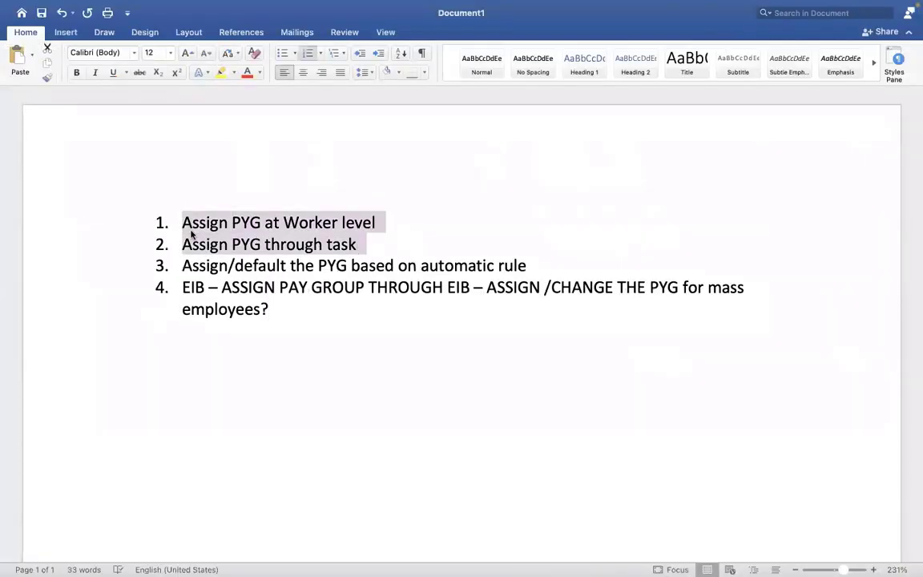
pyautogui.hotkey('ctrl', 'Right')
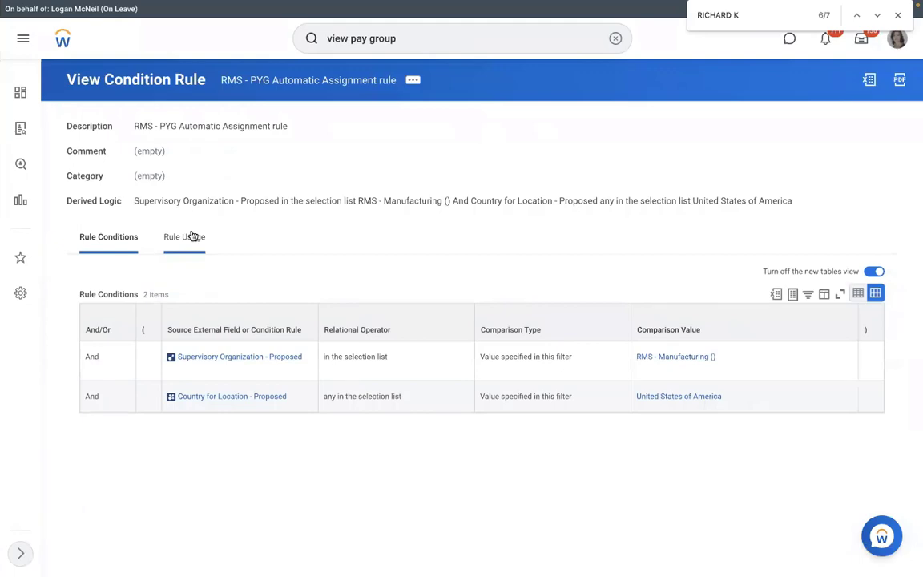
pyautogui.hotkey('ctrl', 'Left')
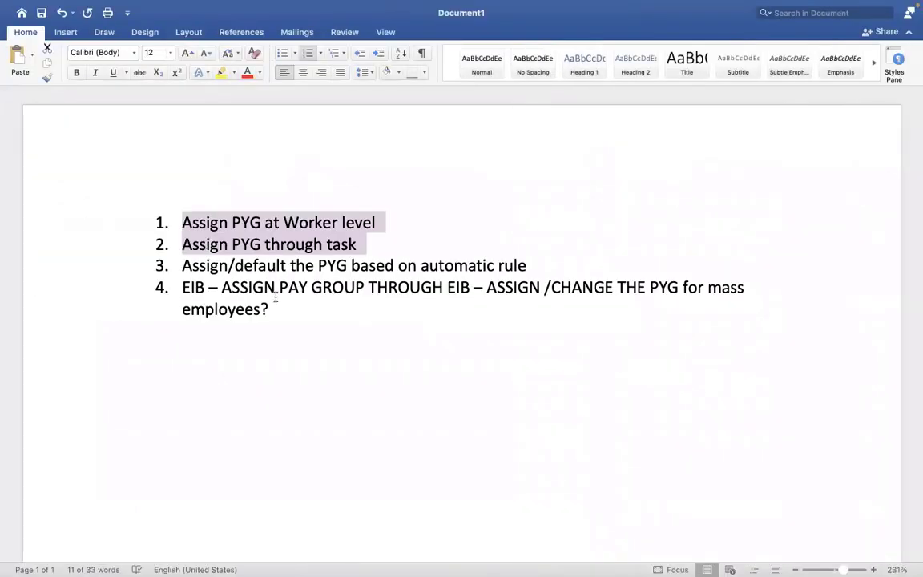
pyautogui.moveTo(275, 288); pyautogui.dragTo(182, 288)
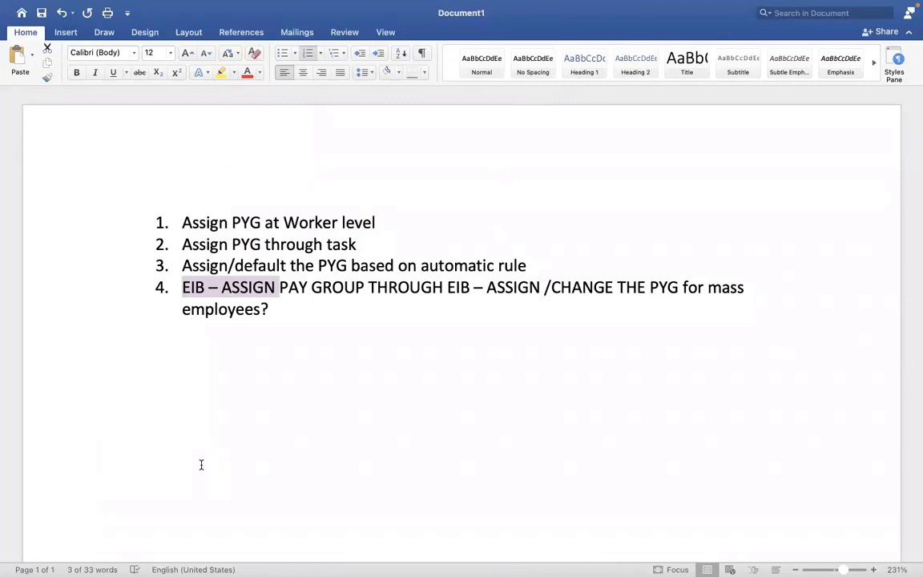
pyautogui.hotkey('ctrl', 'Right')
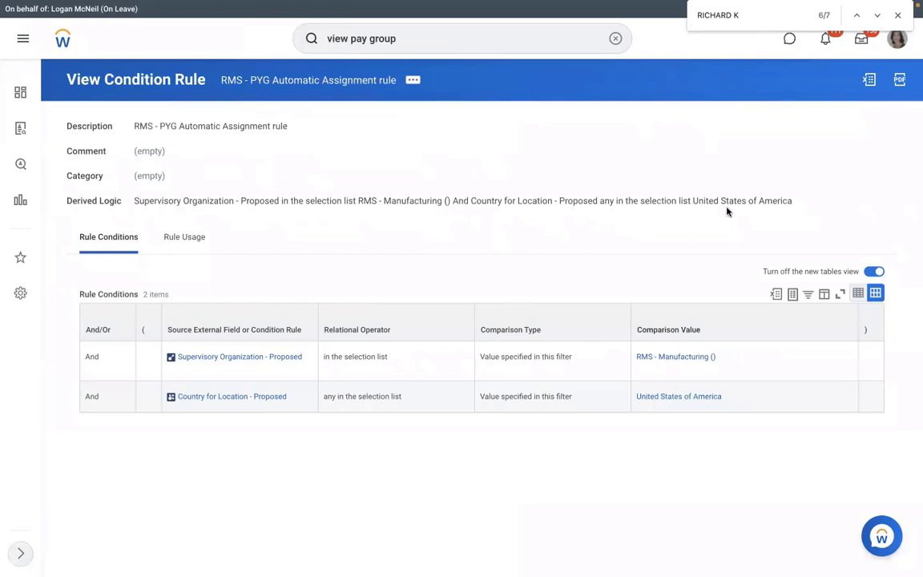
# Search Workday for 'view int sys' and open the View Integration System task
pyautogui.click(616, 39)
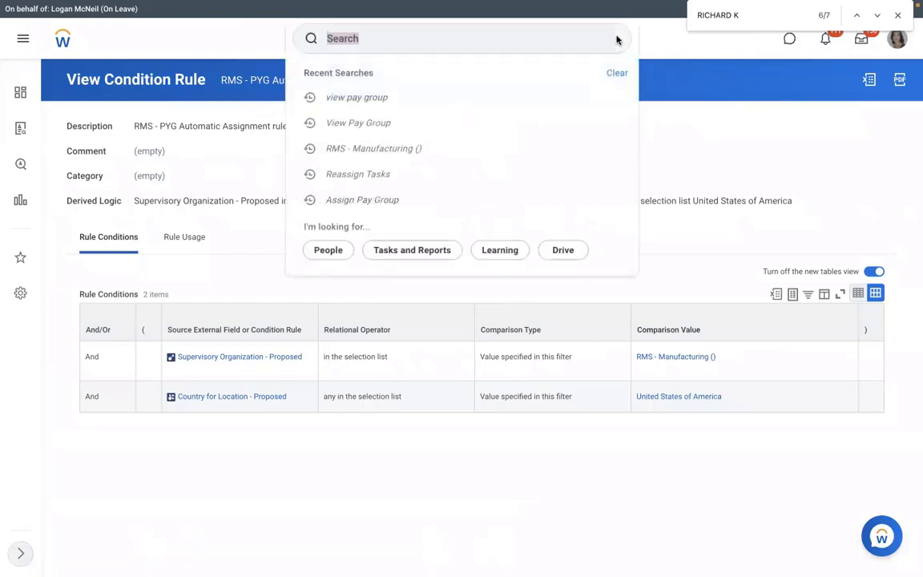
pyautogui.click(470, 49)
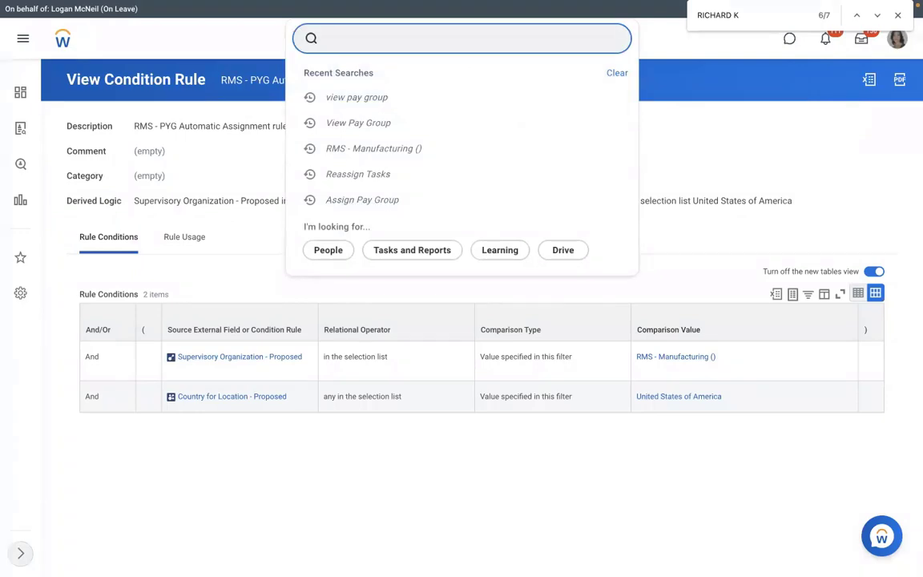
pyautogui.write('create eib')
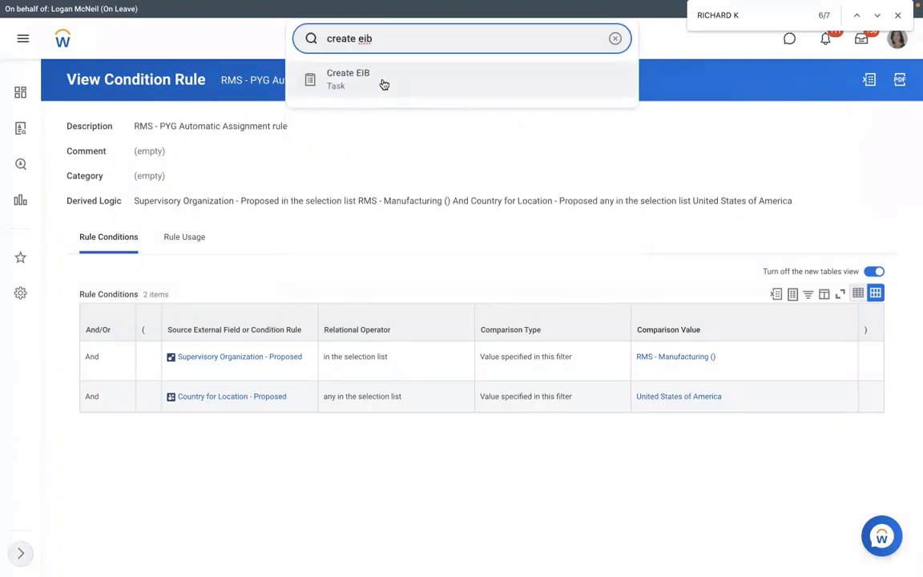
pyautogui.click(615, 38)
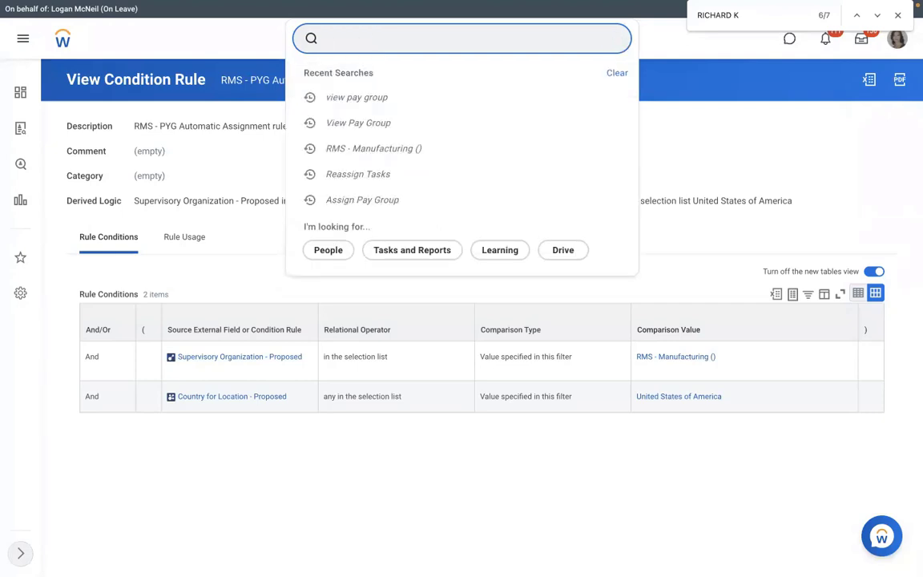
pyautogui.write('view int sys')
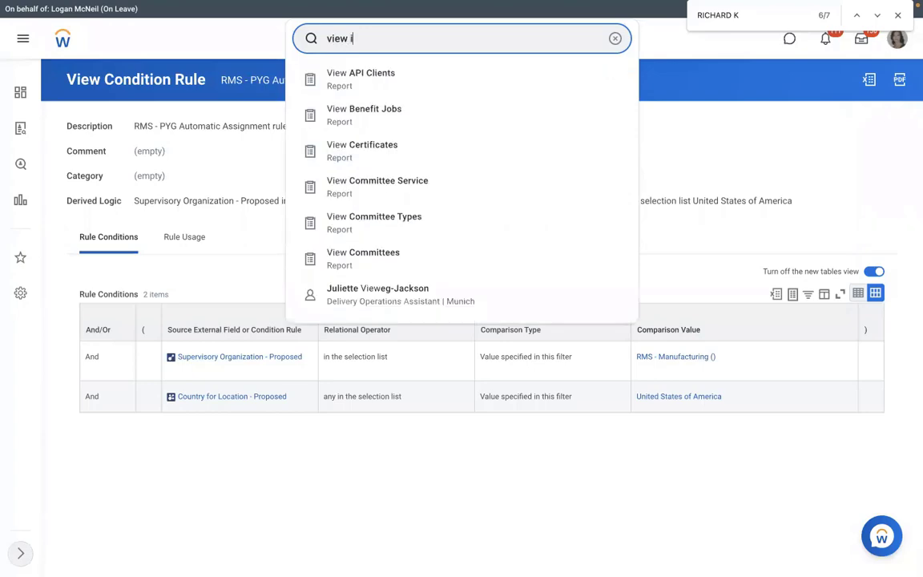
pyautogui.click(405, 81)
# Pick Assign Pay Group as the integration system
pyautogui.click(409, 165)
pyautogui.write('a')
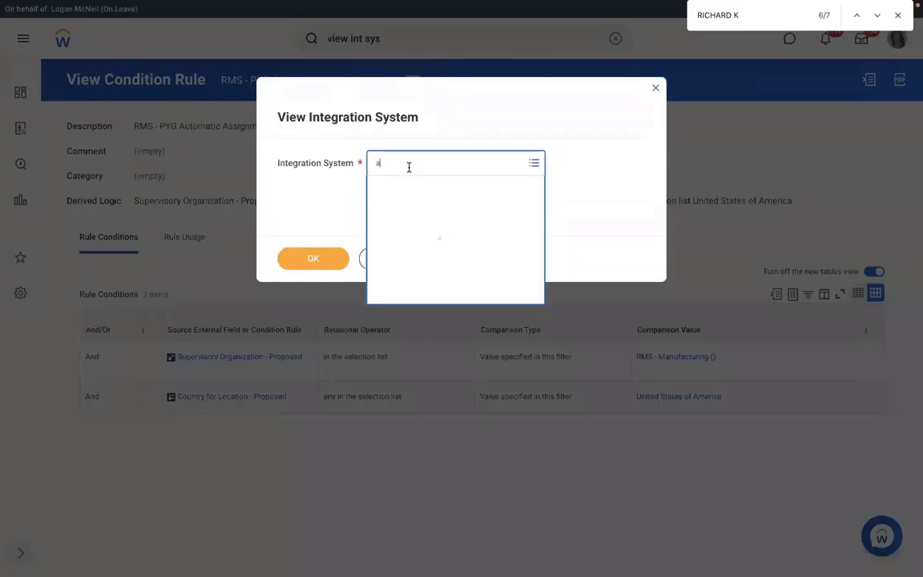
pyautogui.write('ssign pay group')
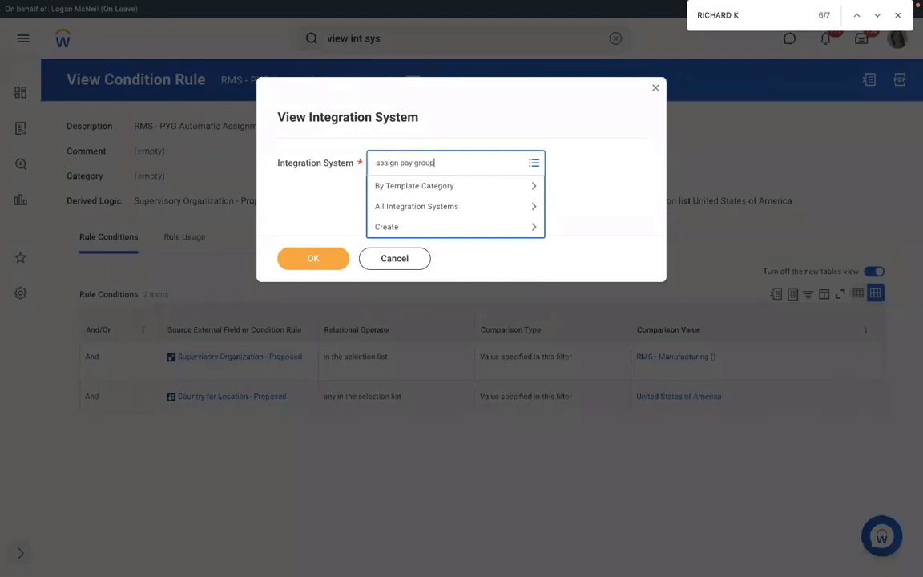
pyautogui.press('Return')
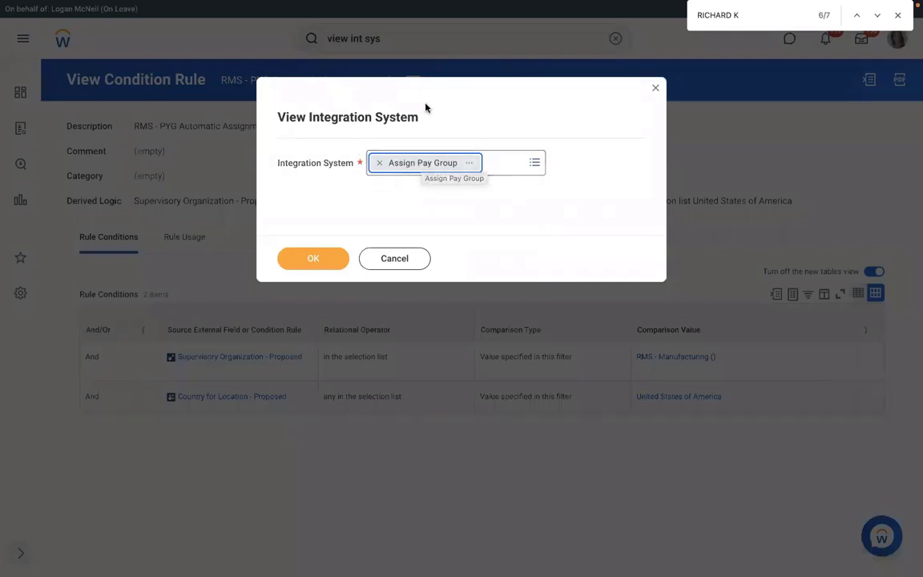
# Discard the View Integration System prompt and clear the search bar
pyautogui.click(653, 89)
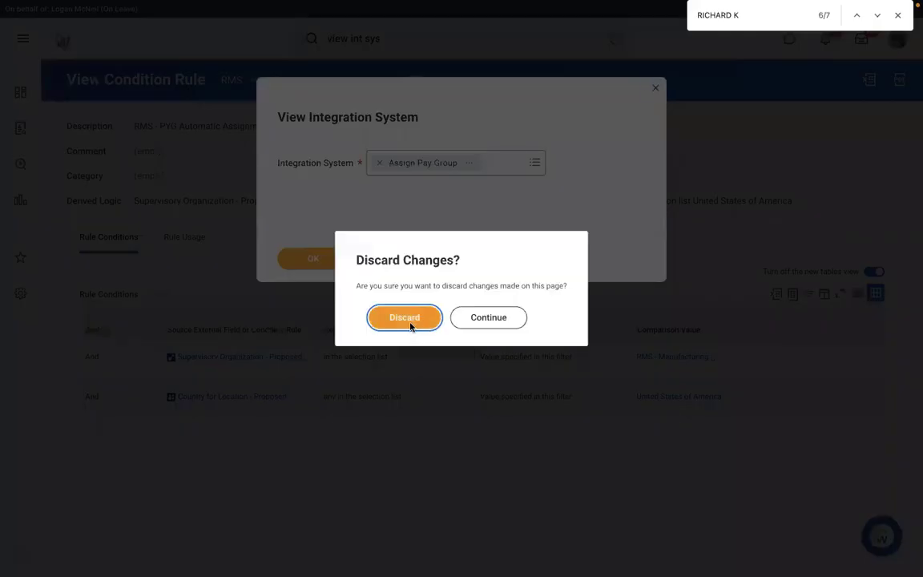
pyautogui.click(405, 317)
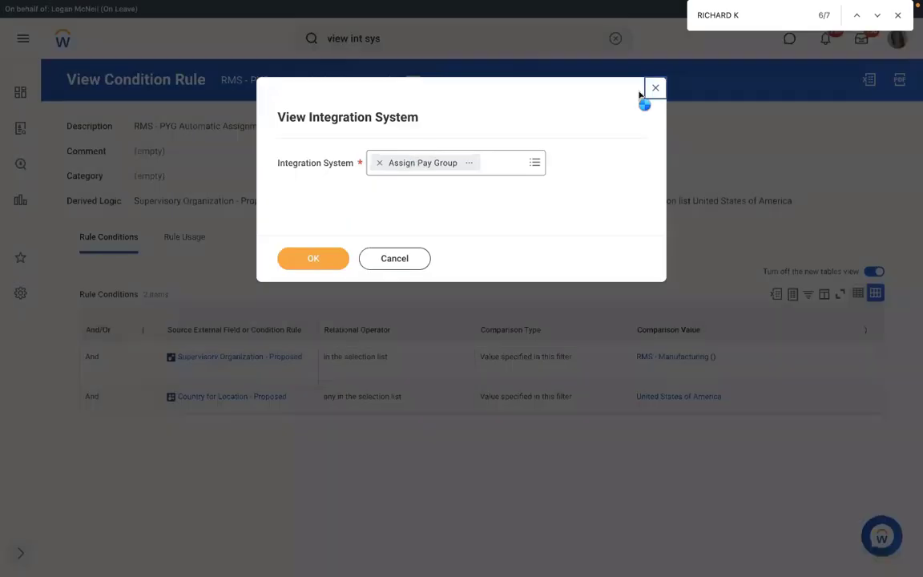
pyautogui.click(615, 39)
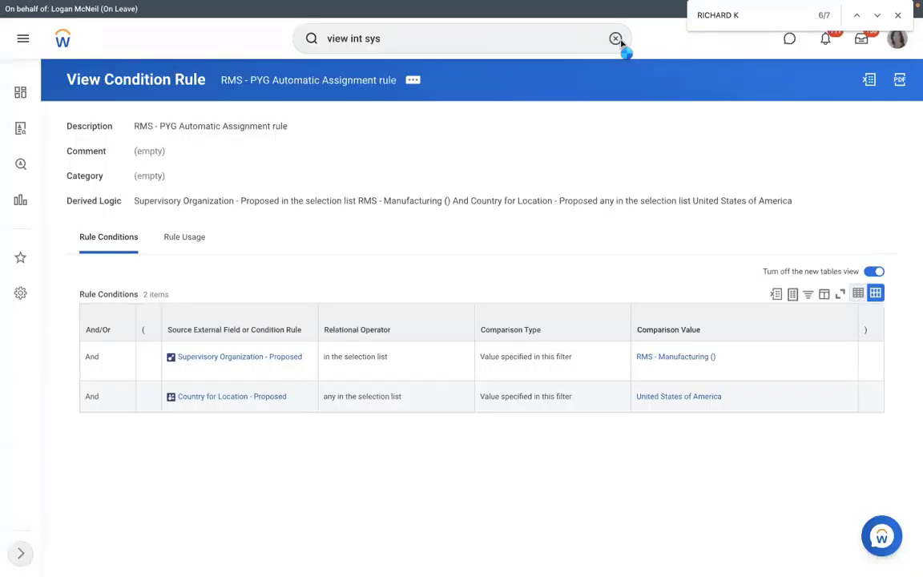
pyautogui.click(616, 40)
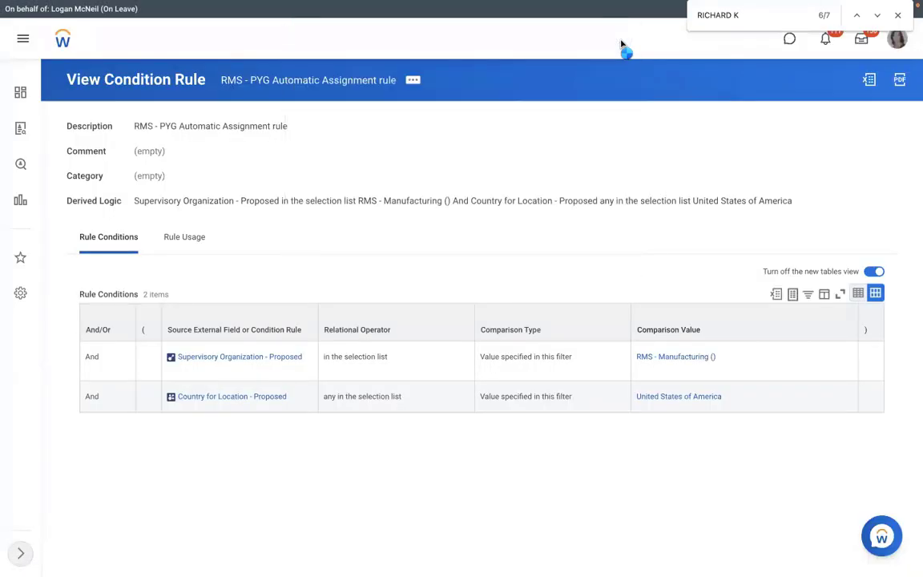
# Use the Create EIB task to make an inbound EIB named 'RMS - Assign Pay Group'
pyautogui.write('view')
pyautogui.click(450, 46)
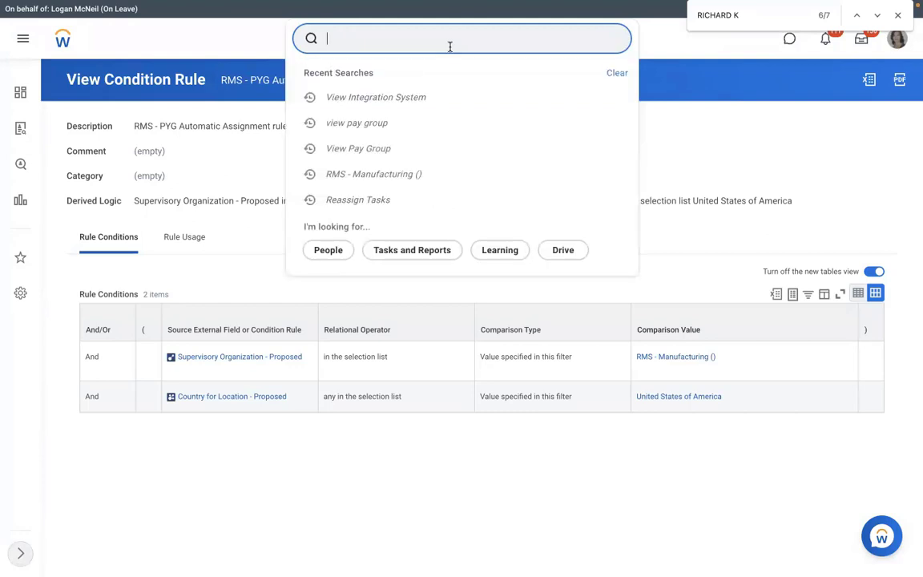
pyautogui.click(424, 45)
pyautogui.write('create eib')
pyautogui.press('Return')
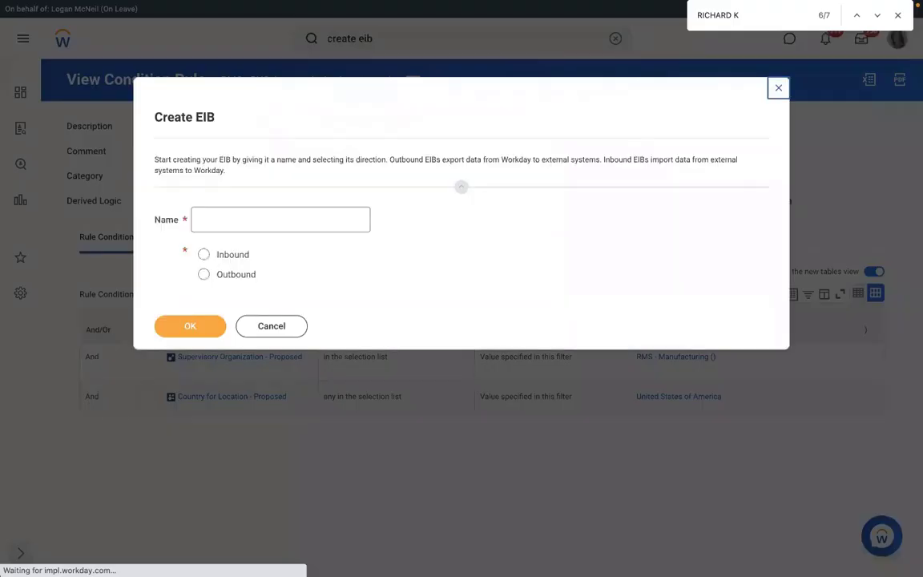
pyautogui.write('RMS - A')
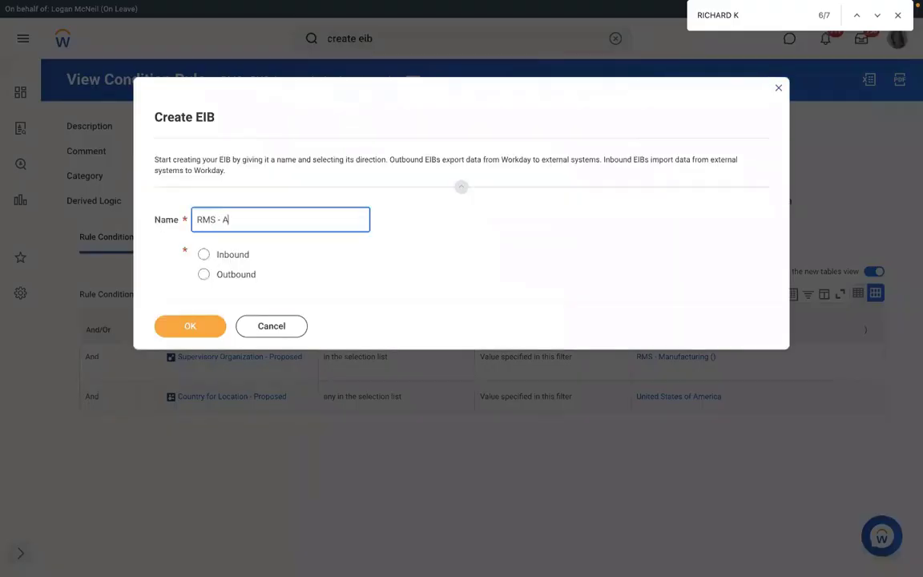
pyautogui.write('ssign Pay Group')
pyautogui.click(203, 254)
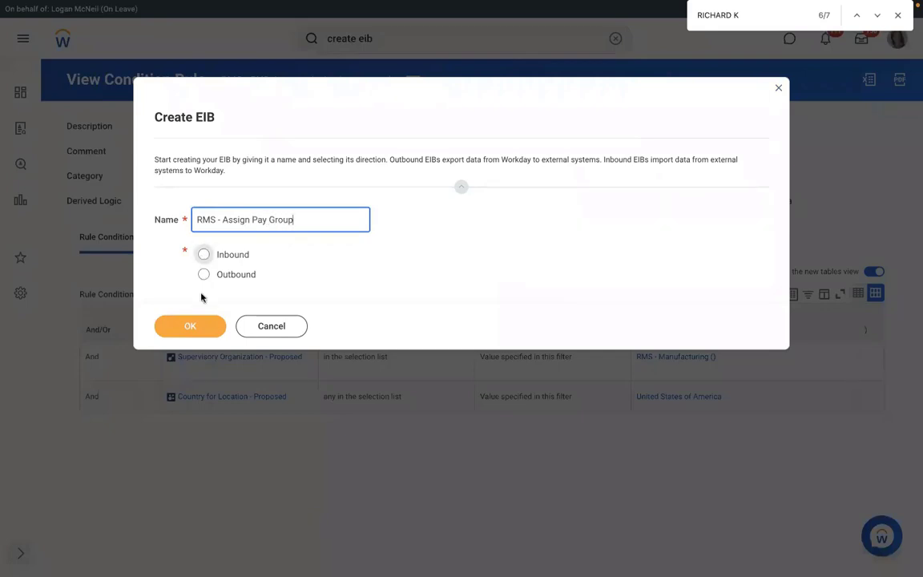
pyautogui.click(188, 326)
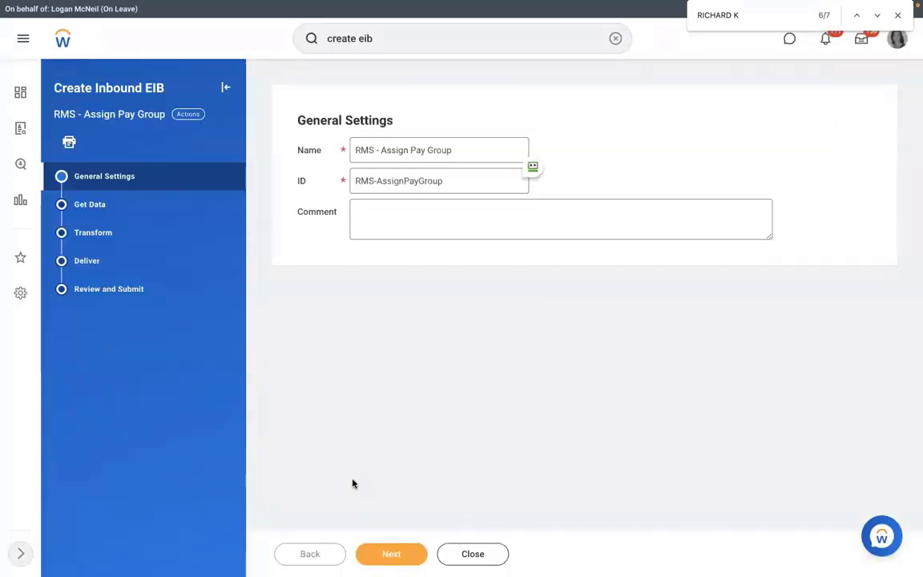
# Set the EIB's web service operation to Assign Pay Group (Web Service)
pyautogui.click(391, 553)
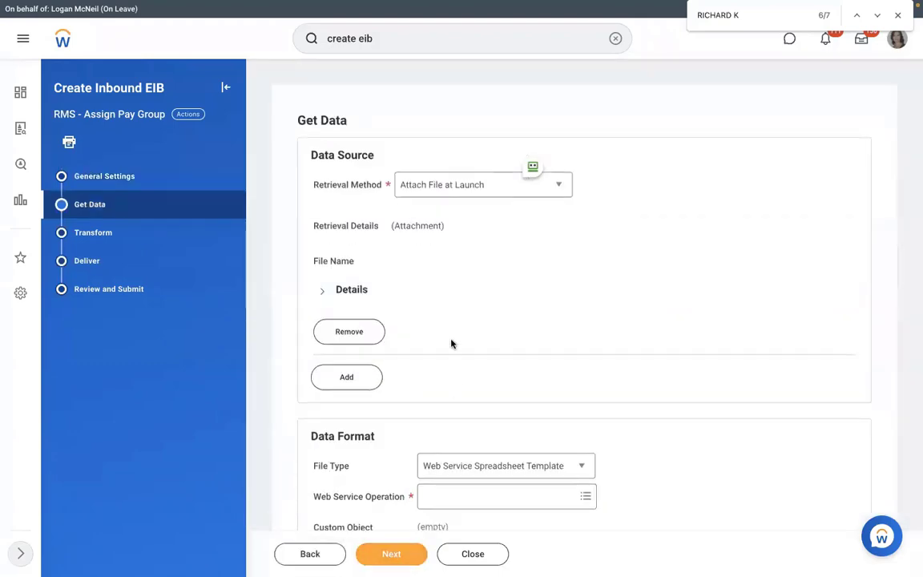
pyautogui.scroll(-1, 453, 344)
pyautogui.scroll(-1, 462, 351)
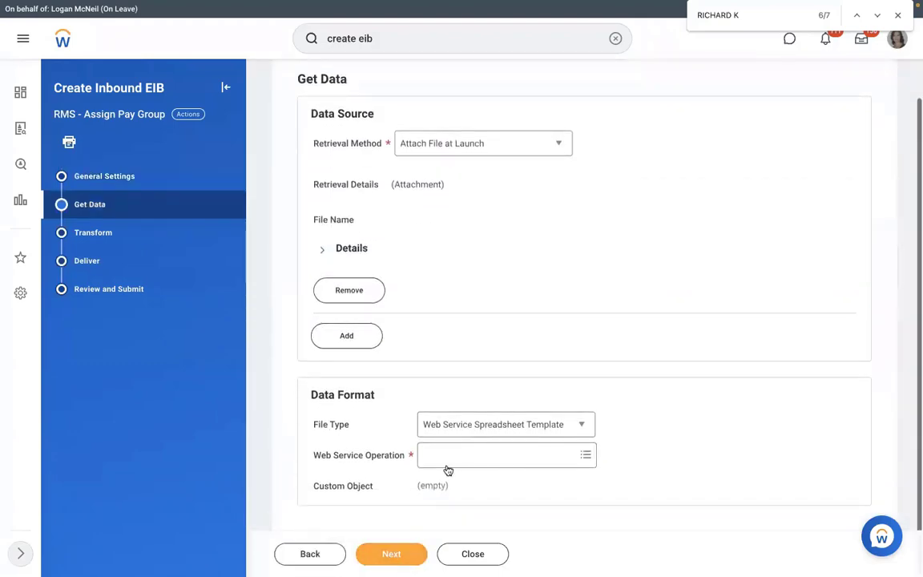
pyautogui.click(479, 455)
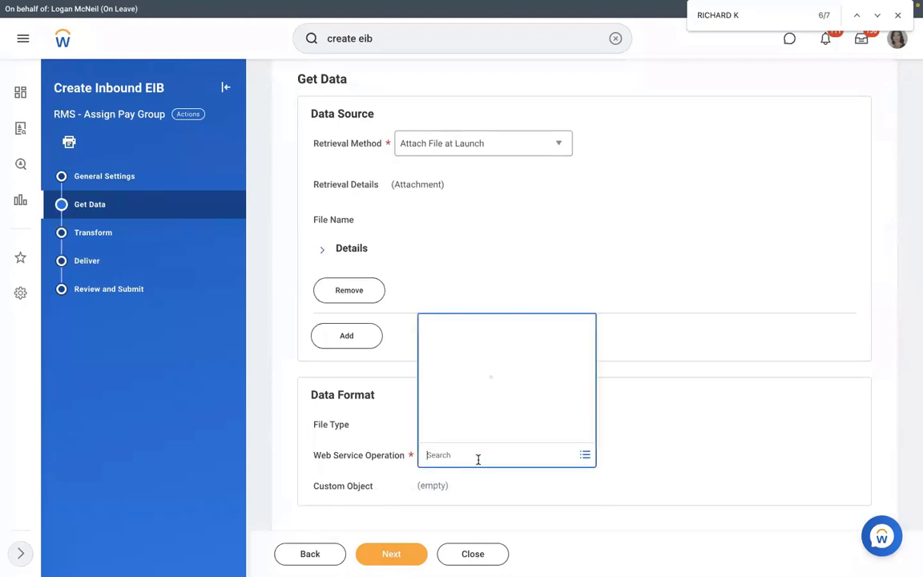
pyautogui.write('assign')
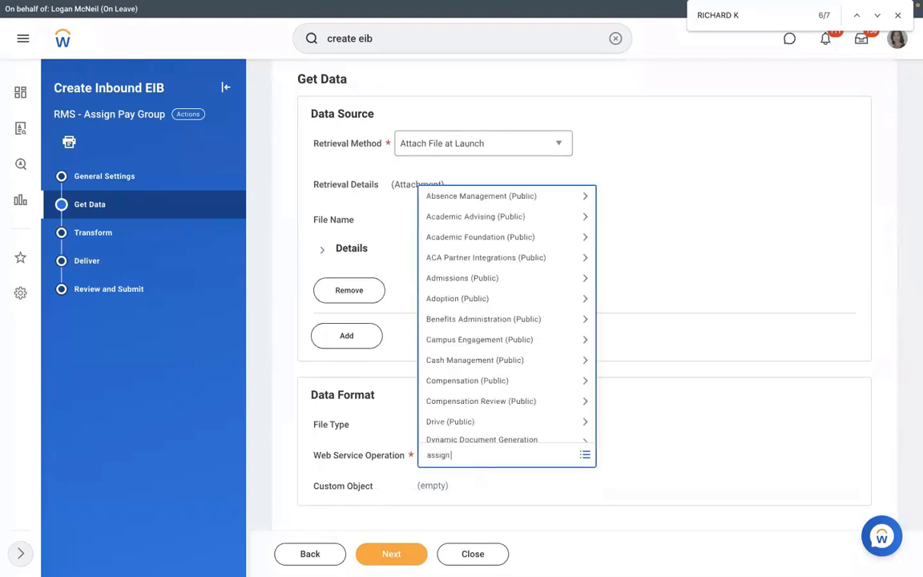
pyautogui.write(' pay group')
pyautogui.press('Return')
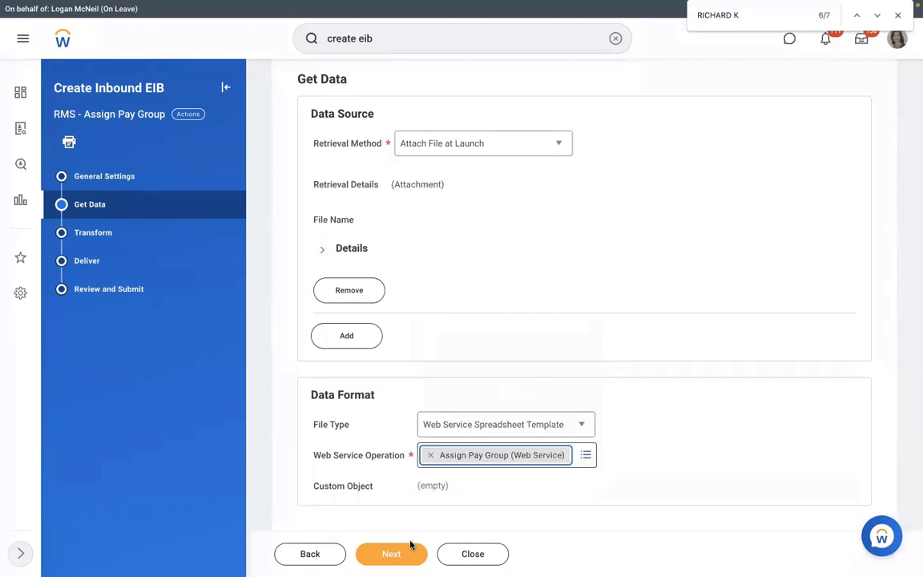
# Accept the Transform and Deliver defaults and submit the inbound EIB
pyautogui.click(392, 553)
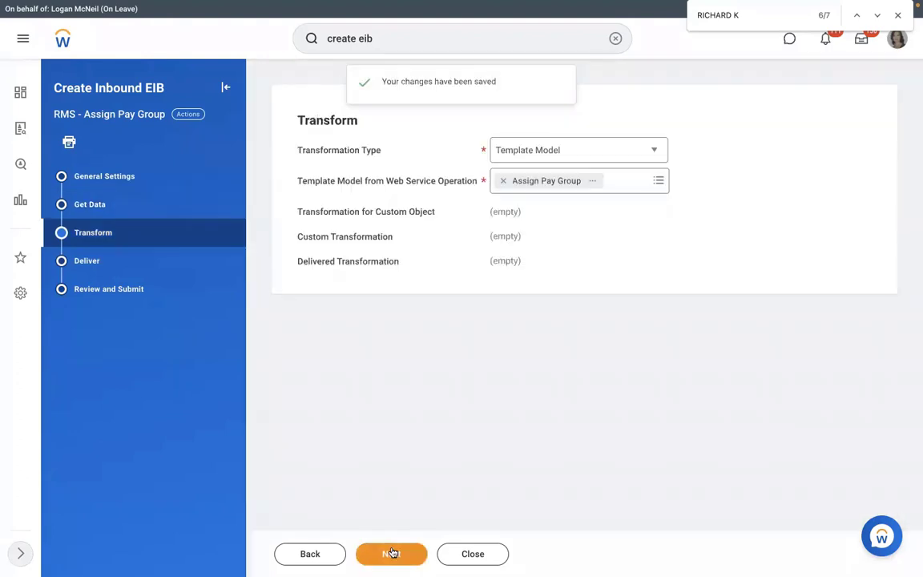
pyautogui.click(392, 552)
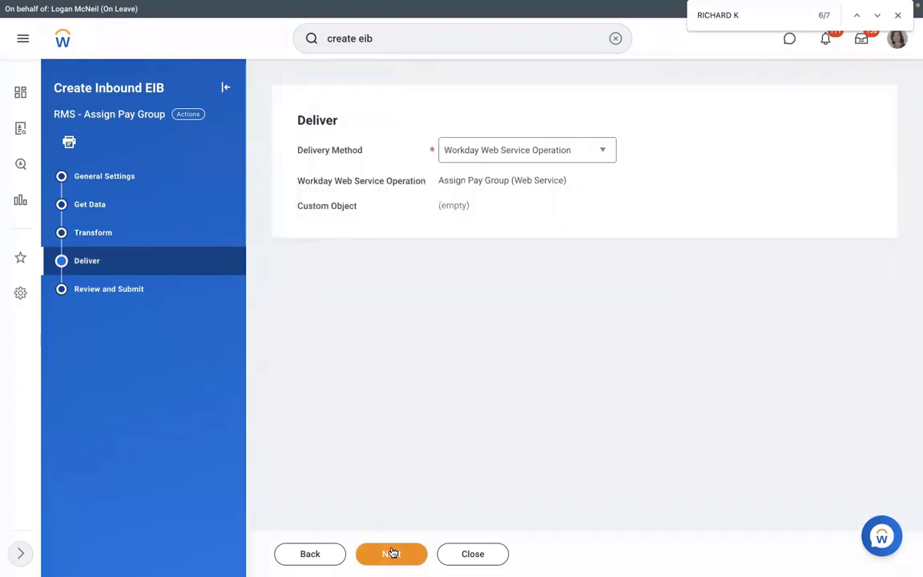
pyautogui.click(391, 553)
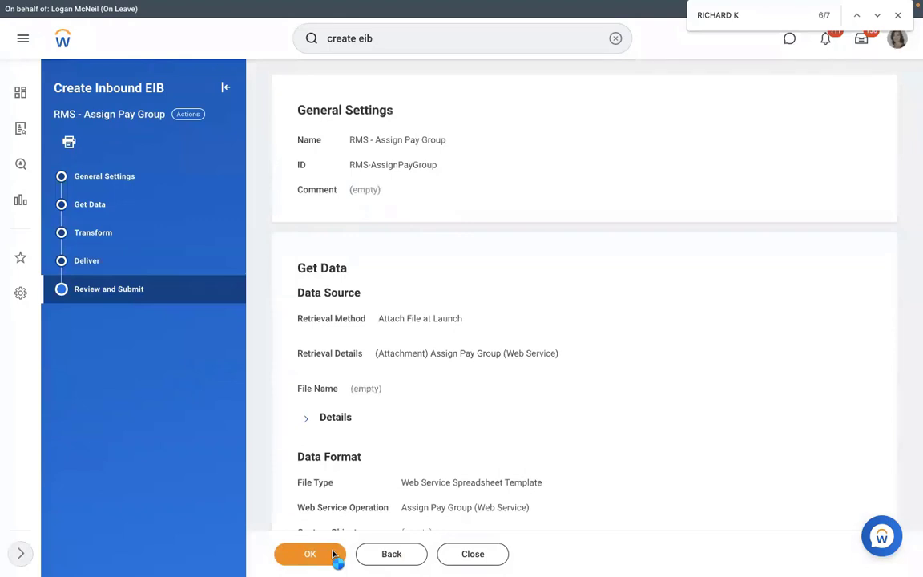
pyautogui.click(334, 555)
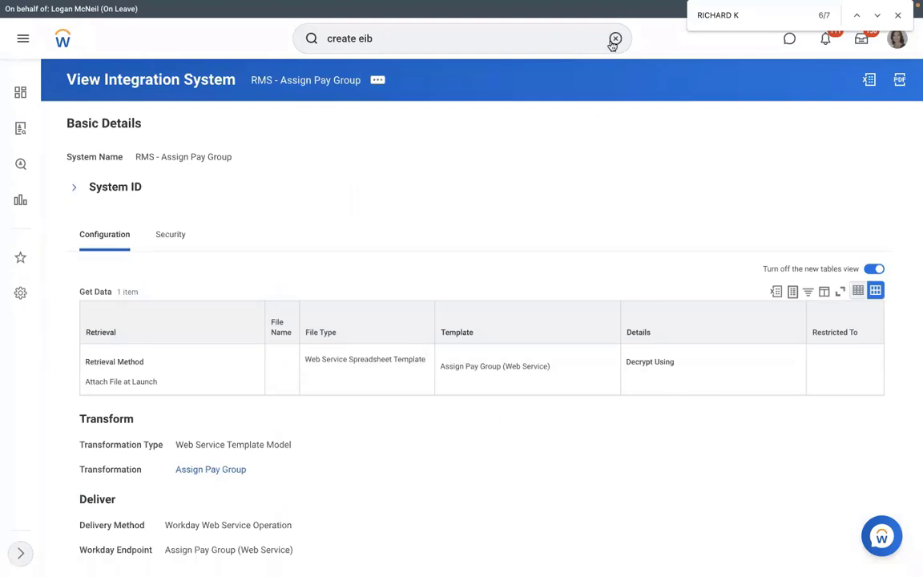
# View the RMS - Assign Pay Group integration system via View Integration System
pyautogui.click(614, 38)
pyautogui.write('vi')
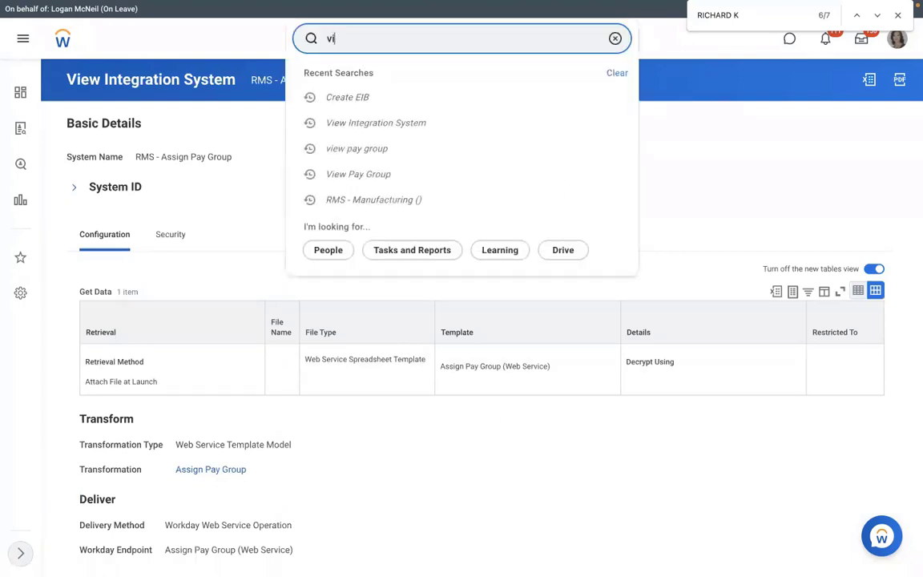
pyautogui.write('ew int sys')
pyautogui.click(372, 86)
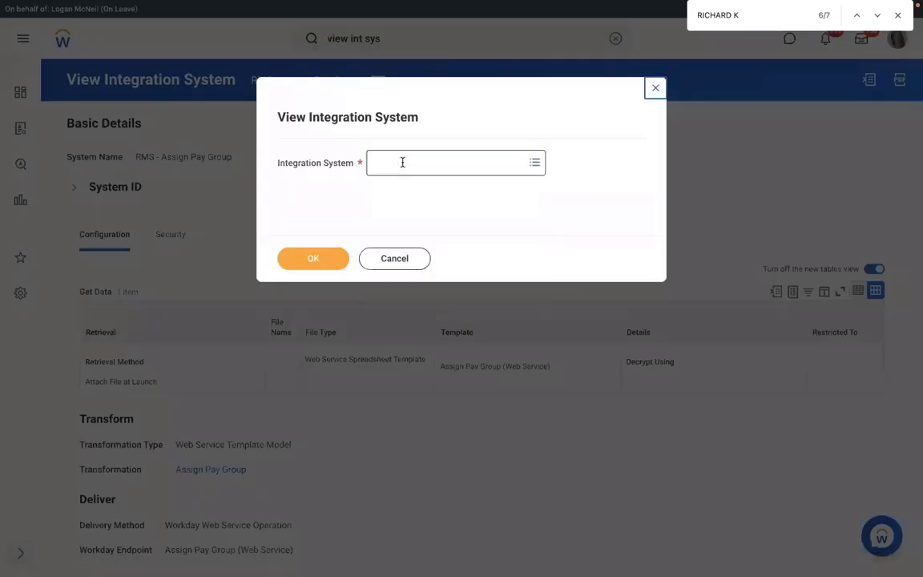
pyautogui.click(402, 160)
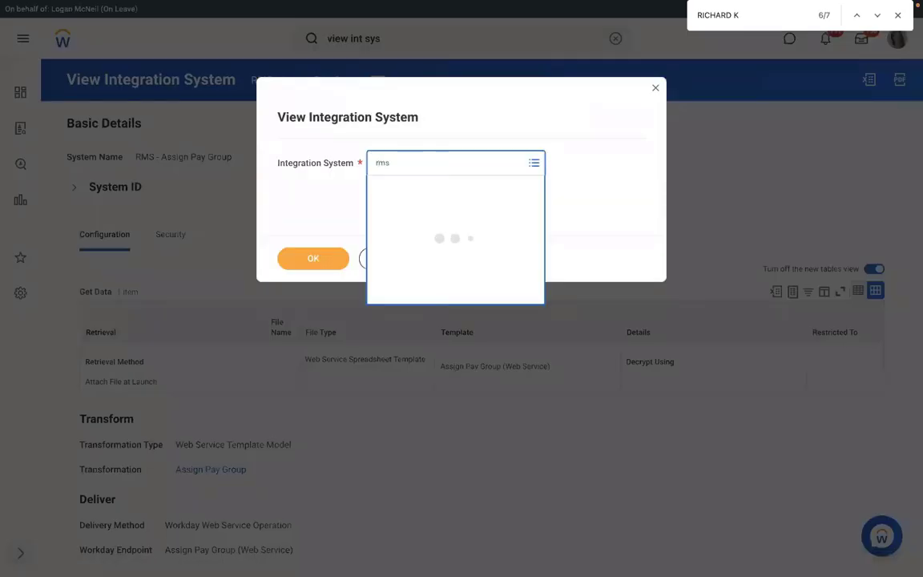
pyautogui.click(310, 257)
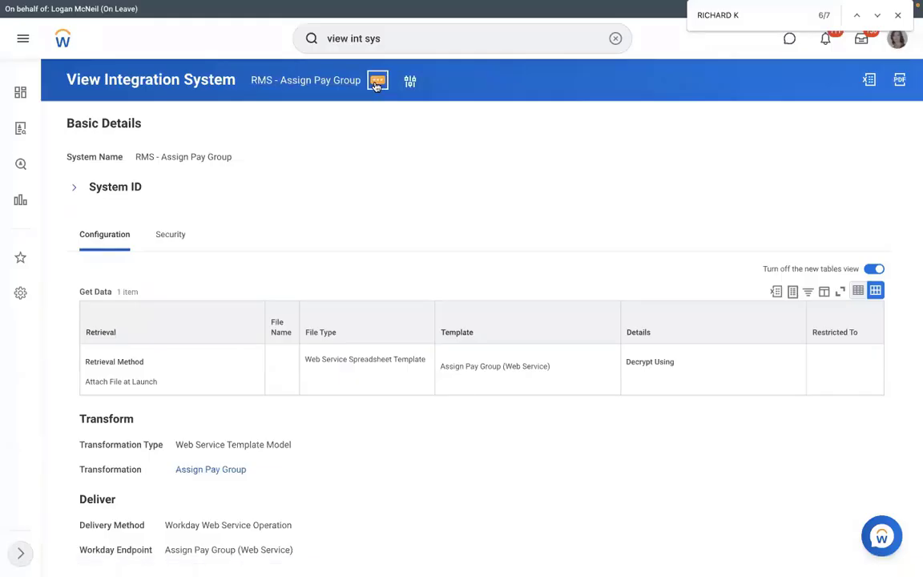
# Choose generating the spreadsheet template from the integration system's Template Model actions
pyautogui.click(376, 81)
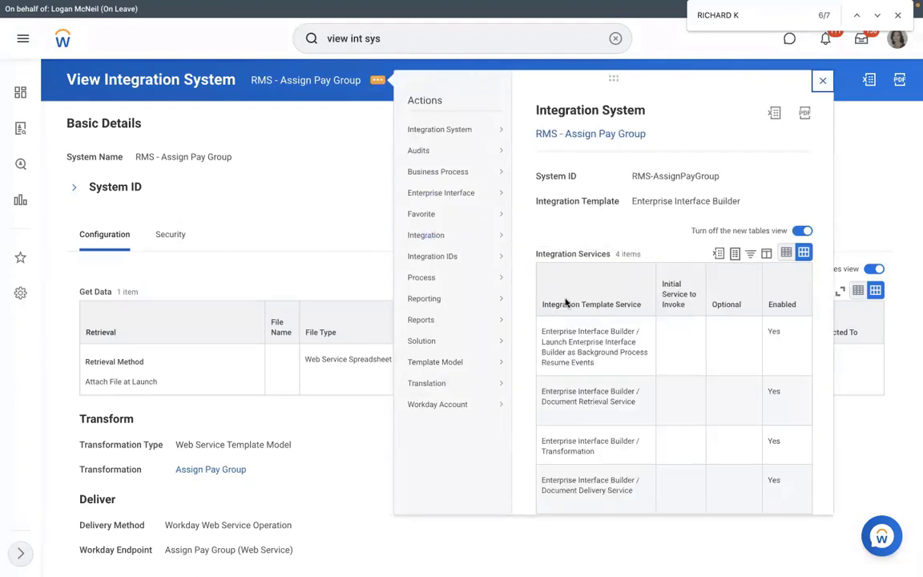
pyautogui.moveTo(443, 238)
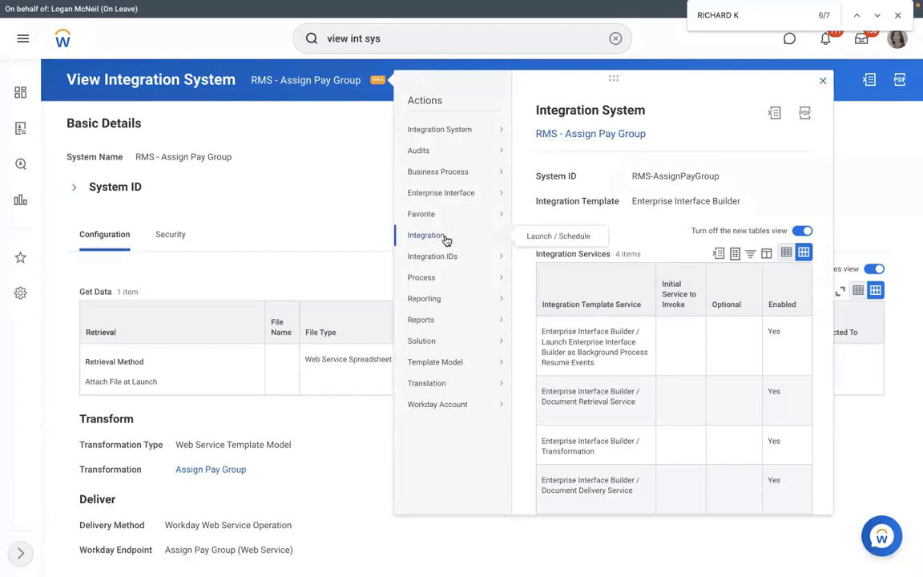
pyautogui.moveTo(465, 192)
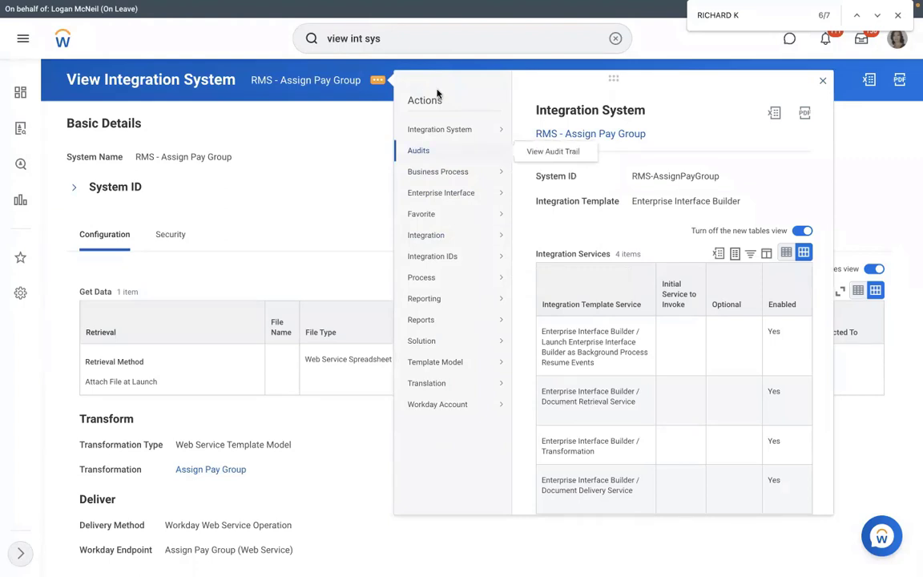
pyautogui.moveTo(442, 127)
pyautogui.moveTo(478, 363)
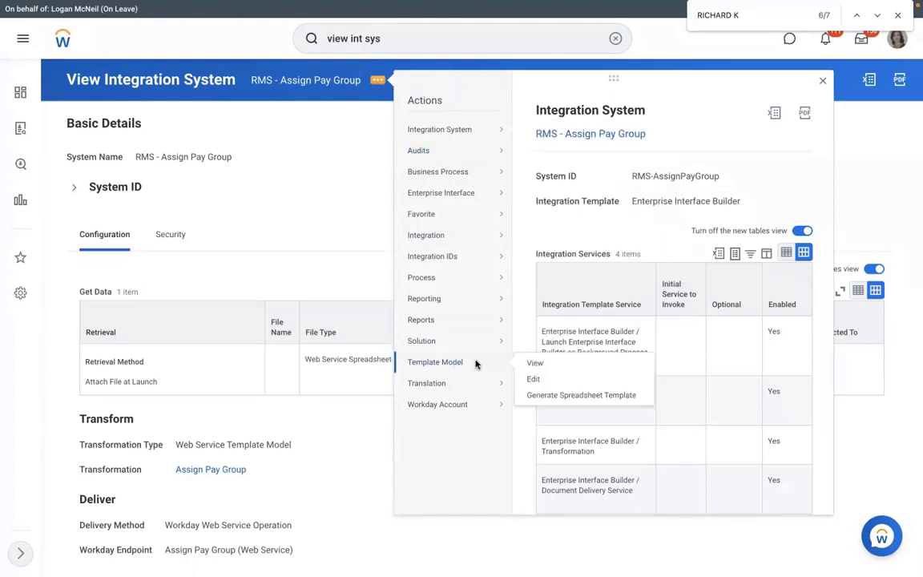
pyautogui.click(544, 395)
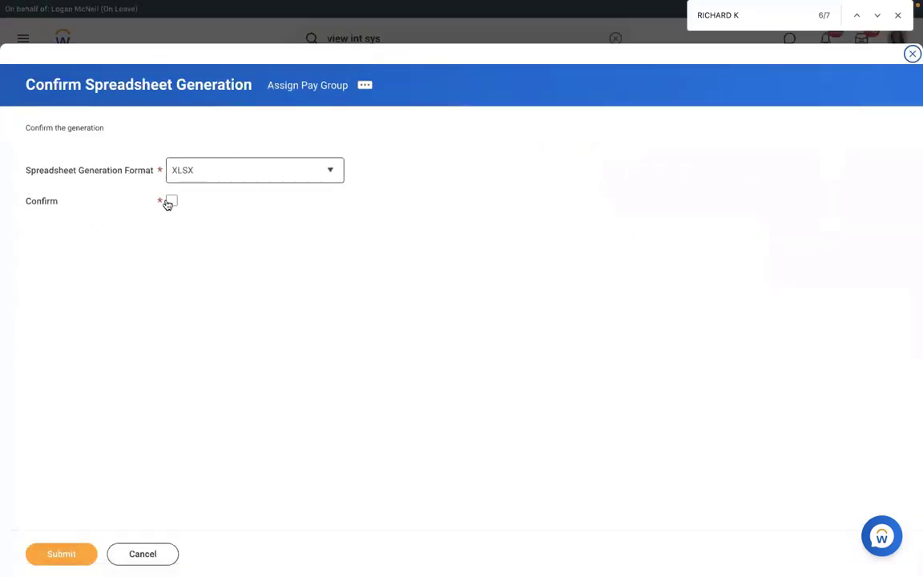
# Confirm and submit spreadsheet generation in XLSX format
pyautogui.click(168, 205)
pyautogui.click(224, 178)
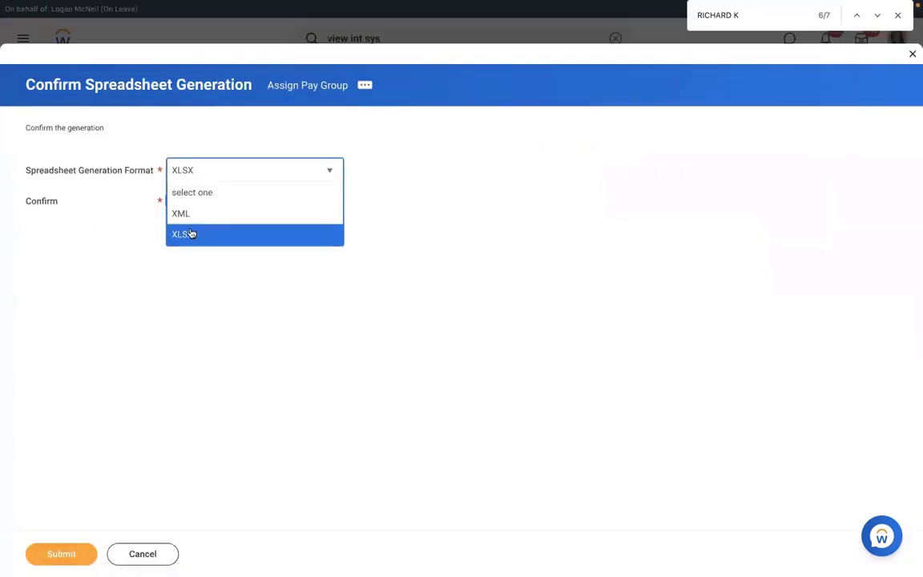
pyautogui.click(138, 423)
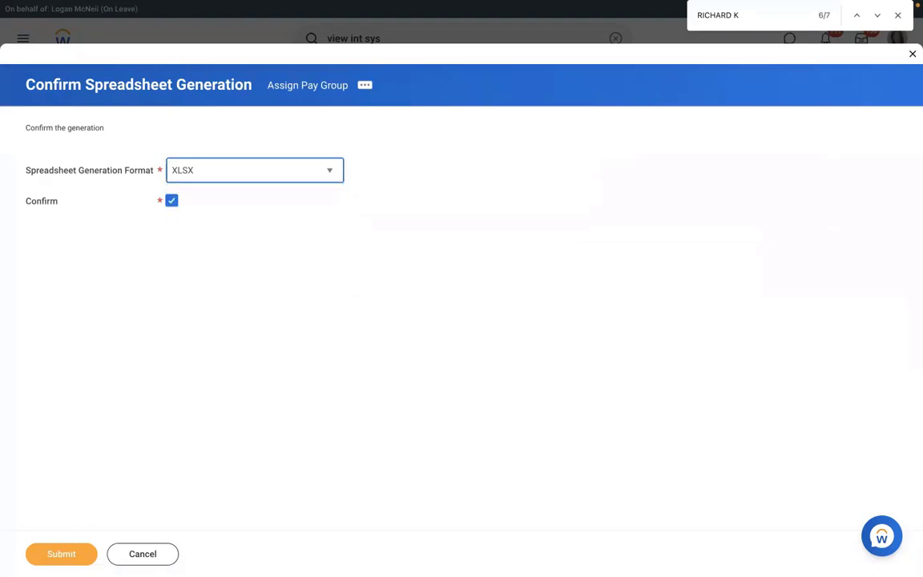
pyautogui.click(62, 552)
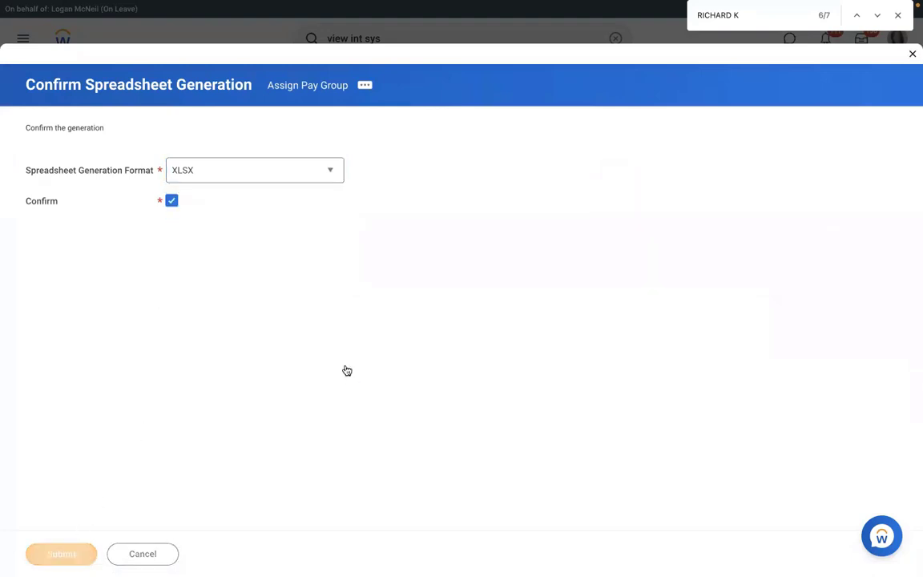
# Refresh the background process repeatedly to check generation progress and output files
pyautogui.click(81, 270)
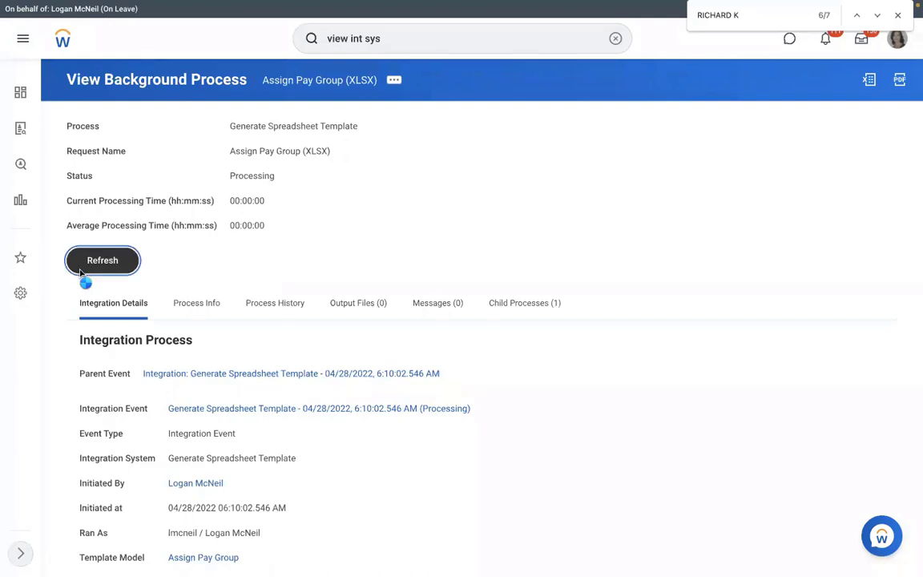
pyautogui.click(93, 286)
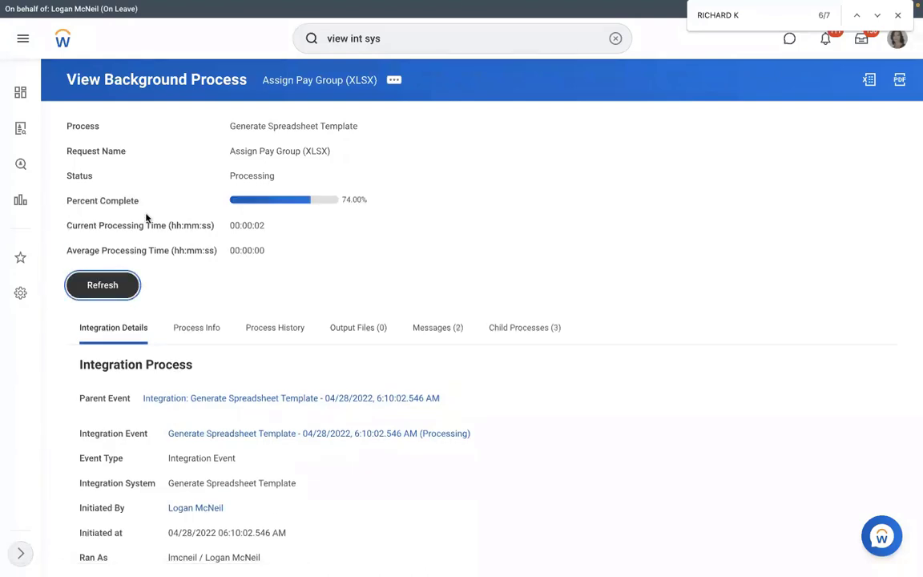
pyautogui.click(360, 329)
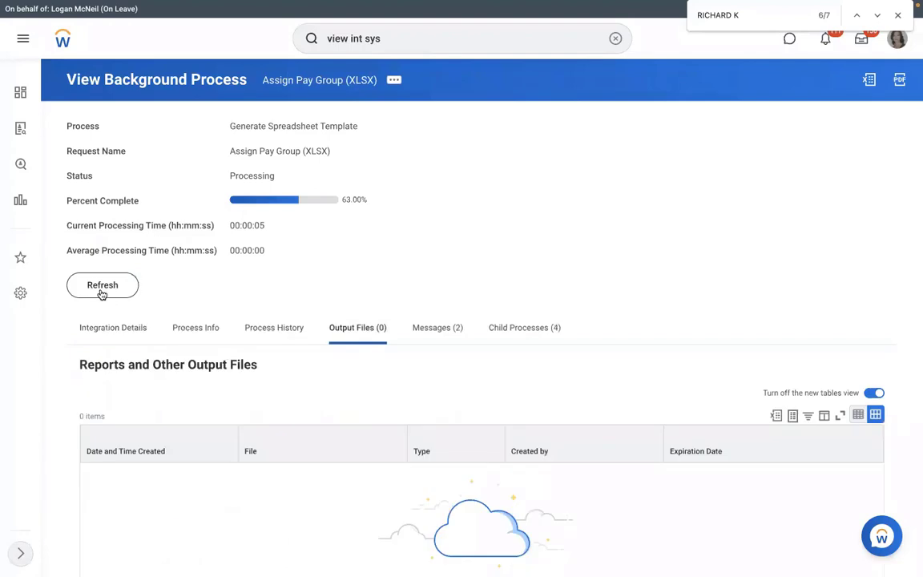
pyautogui.click(102, 288)
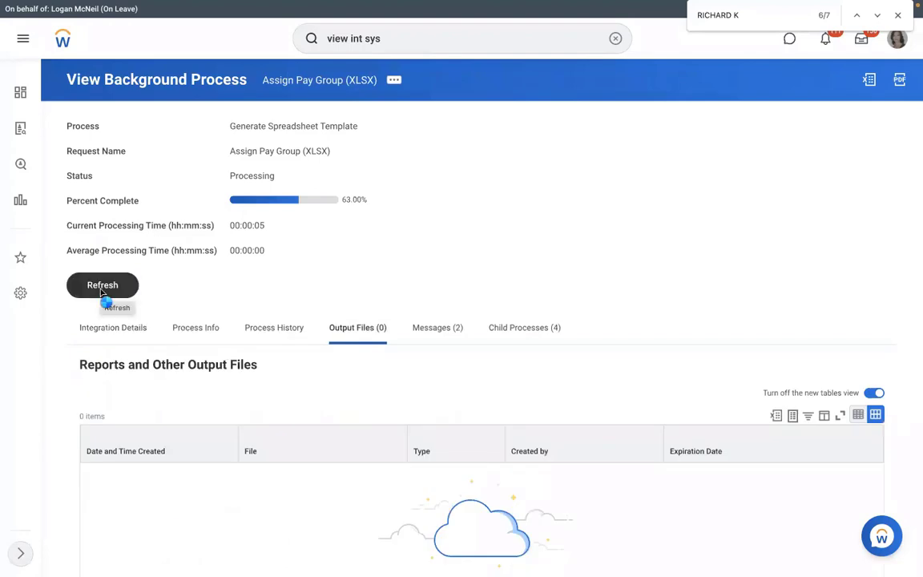
pyautogui.click(102, 295)
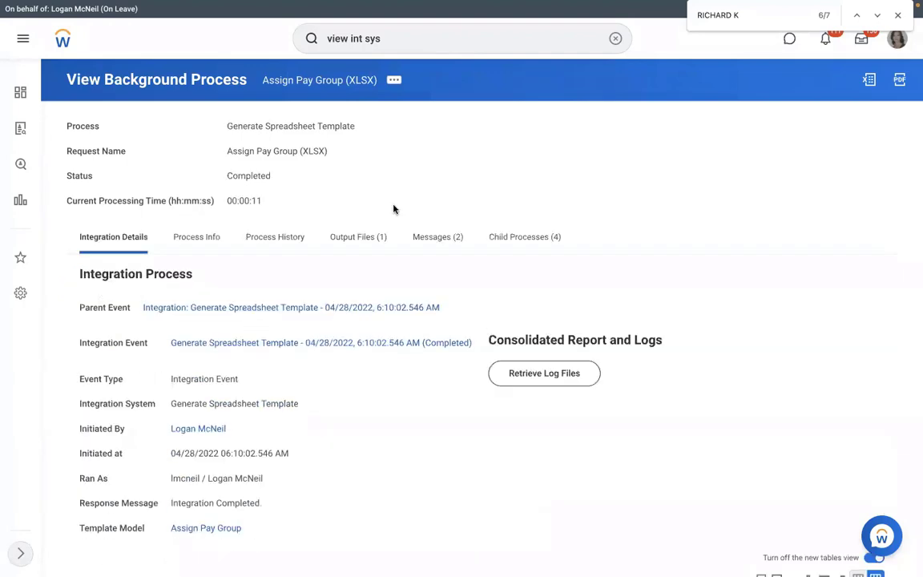
# Download Assign_Pay_Group.xlsx from the output files and open it in Excel
pyautogui.click(361, 247)
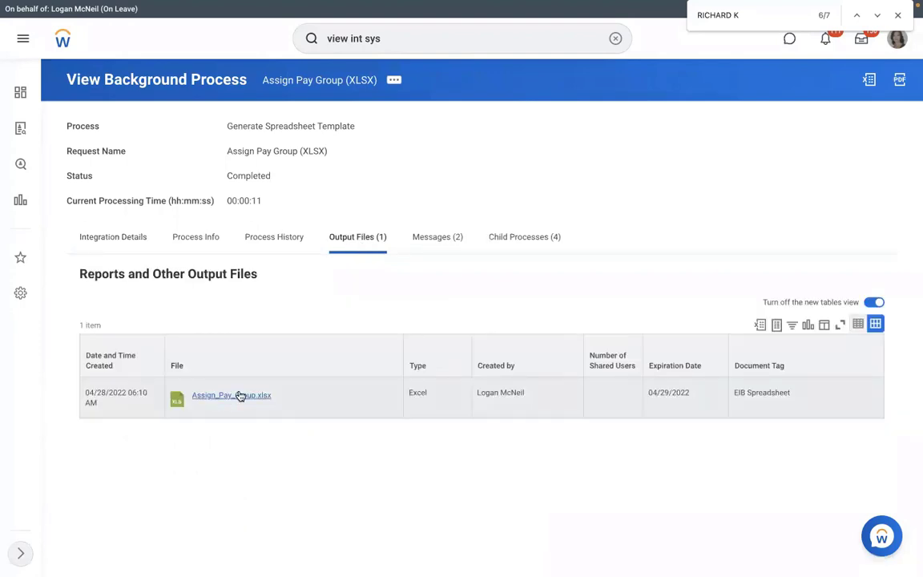
pyautogui.click(240, 396)
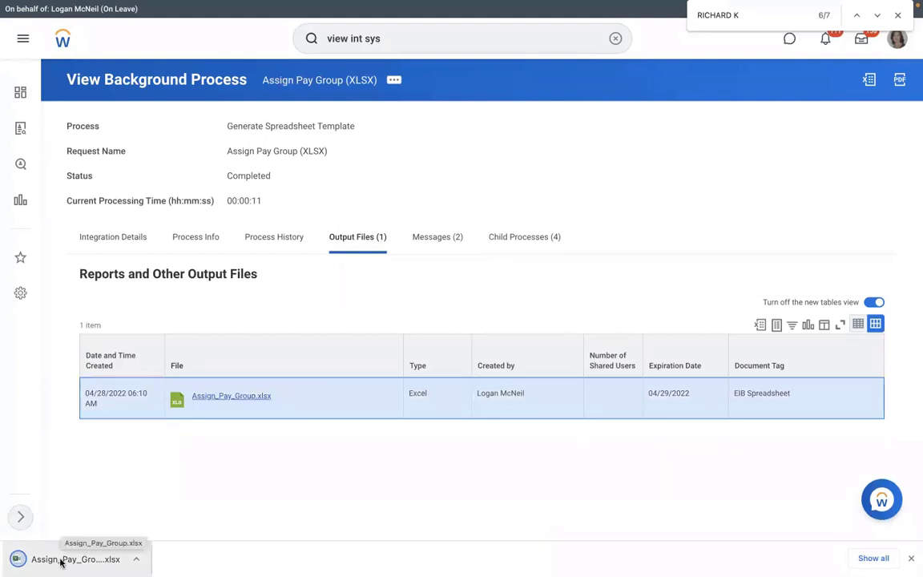
pyautogui.click(60, 562)
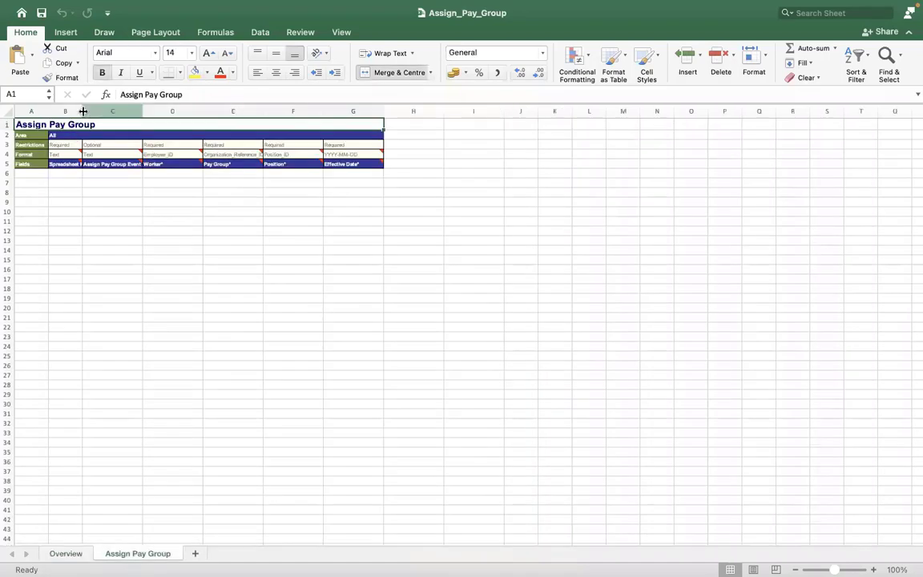
# Widen column B and enter 1 as the Spreadsheet Key in cell B6
pyautogui.moveTo(82, 112); pyautogui.dragTo(142, 118)
pyautogui.hotkey('ctrl', 'Left')
pyautogui.hotkey('ctrl', 'Left')
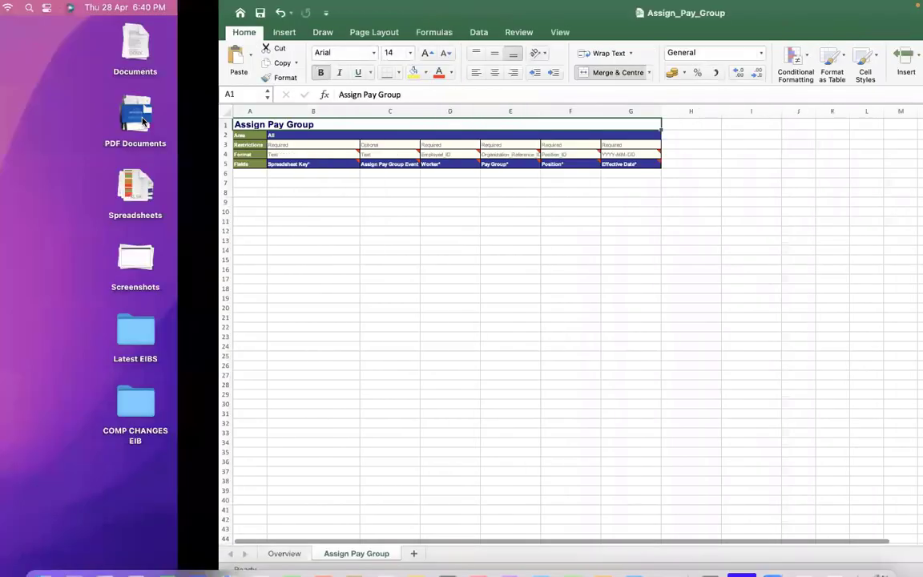
pyautogui.hotkey('ctrl', 'Right')
pyautogui.hotkey('ctrl', 'Right')
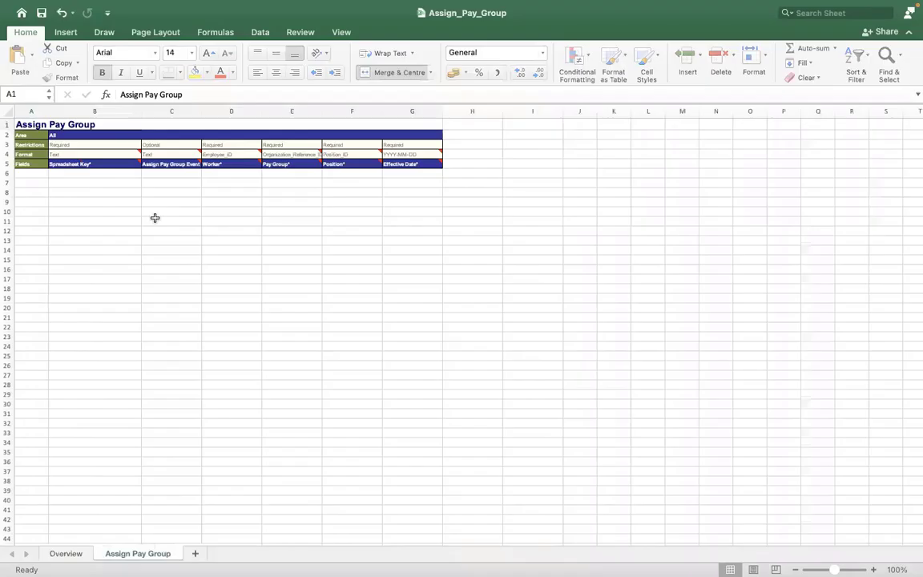
pyautogui.click(95, 171)
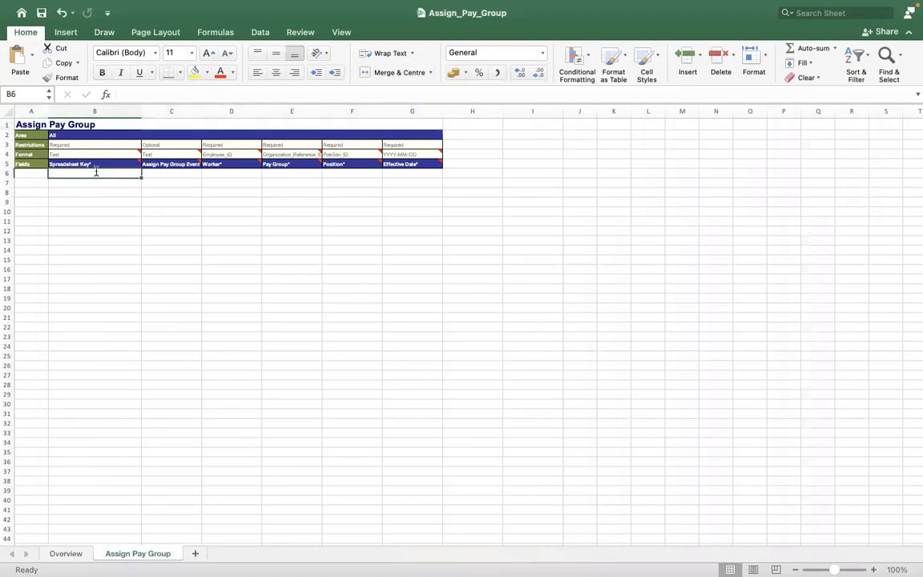
pyautogui.write('1')
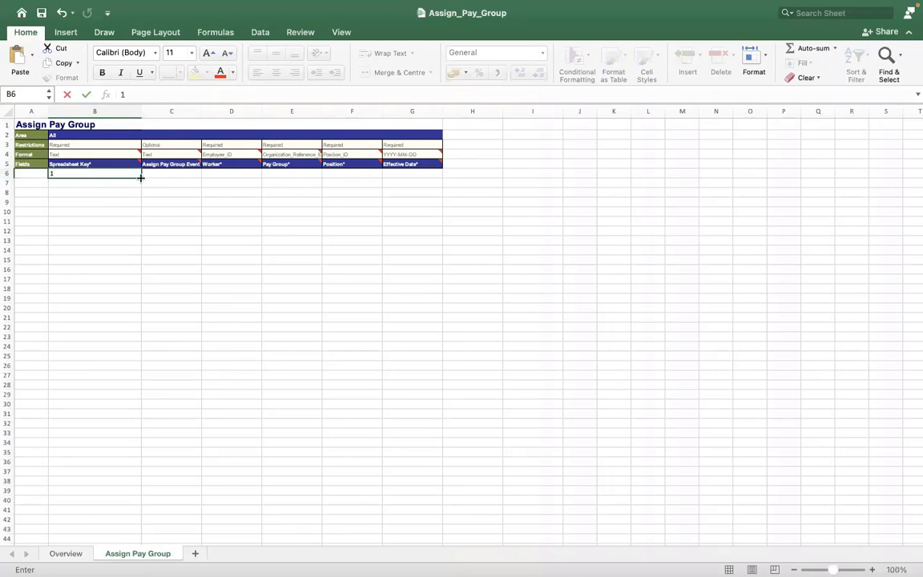
pyautogui.click(241, 112)
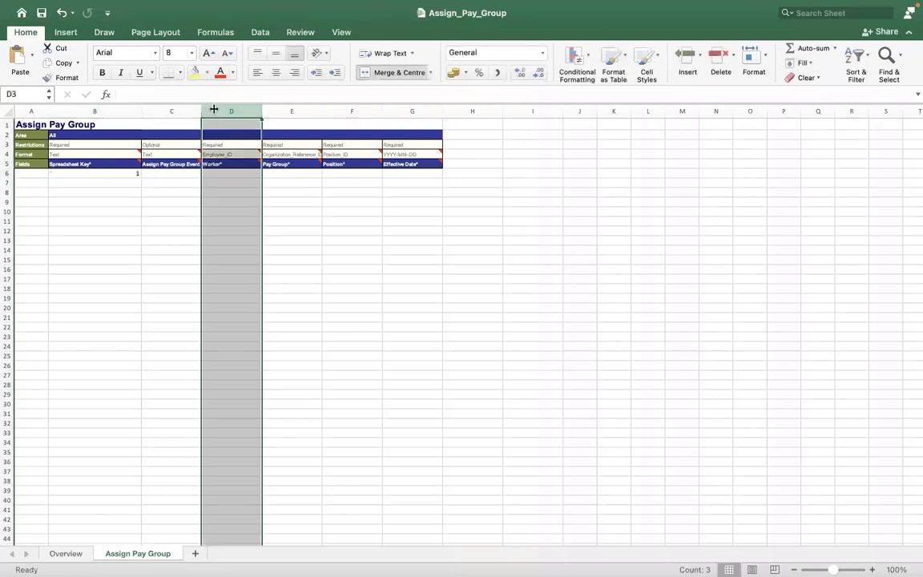
# Widen columns C and F to show full headers, then select and clear the Spreadsheet Key cells
pyautogui.moveTo(202, 110); pyautogui.dragTo(476, 112)
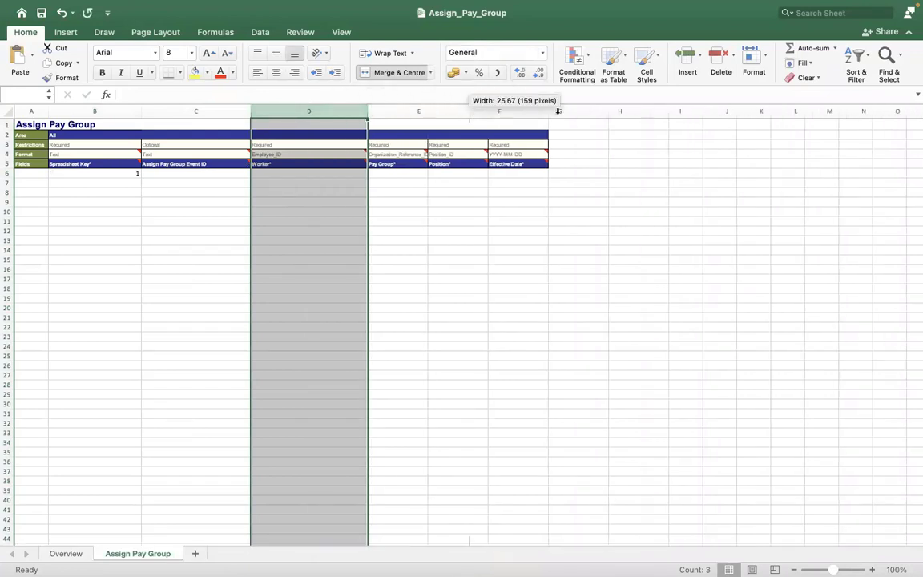
pyautogui.moveTo(536, 109); pyautogui.dragTo(593, 109)
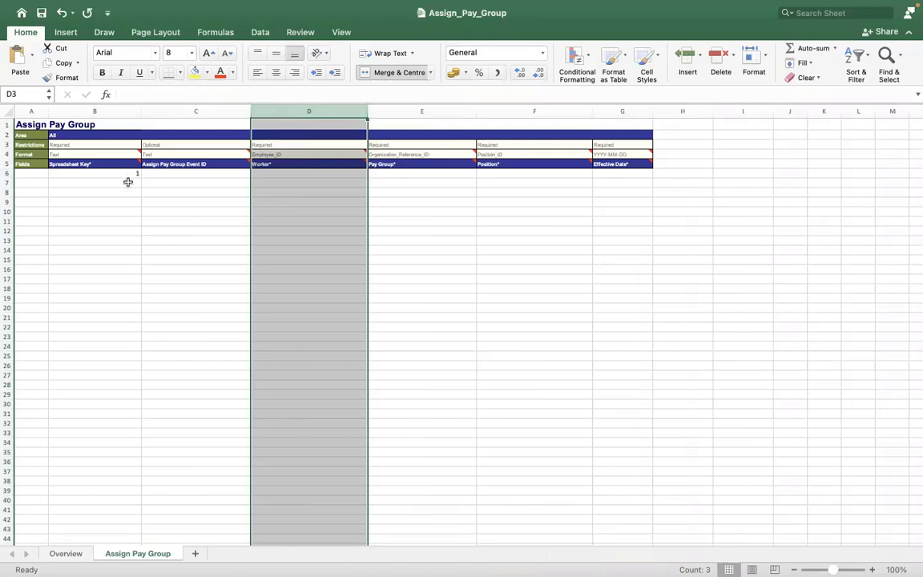
pyautogui.moveTo(113, 171); pyautogui.dragTo(117, 356)
pyautogui.moveTo(112, 408); pyautogui.dragTo(109, 525)
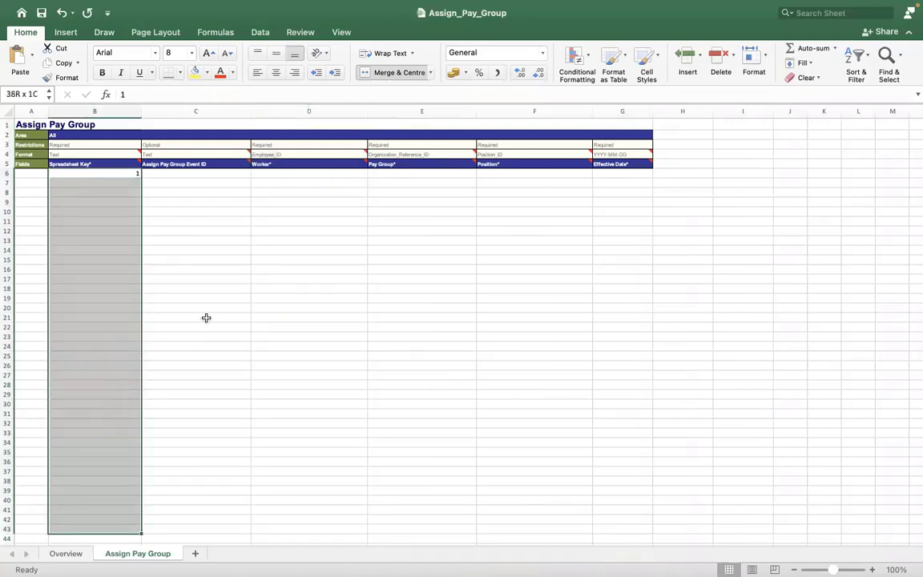
pyautogui.click(198, 317)
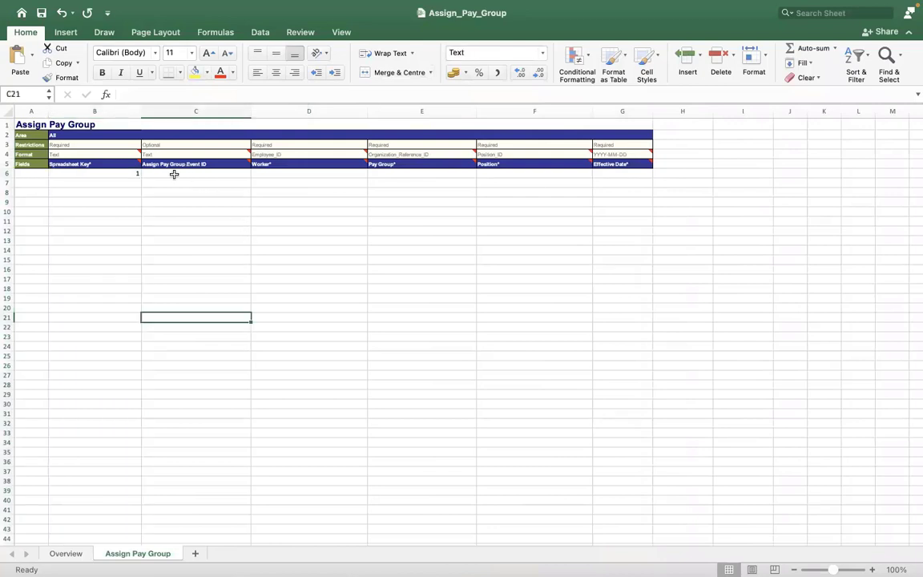
# Leave event ID cell C6 blank after erasing a trial entry, then move to Worker cell D6
pyautogui.click(173, 174)
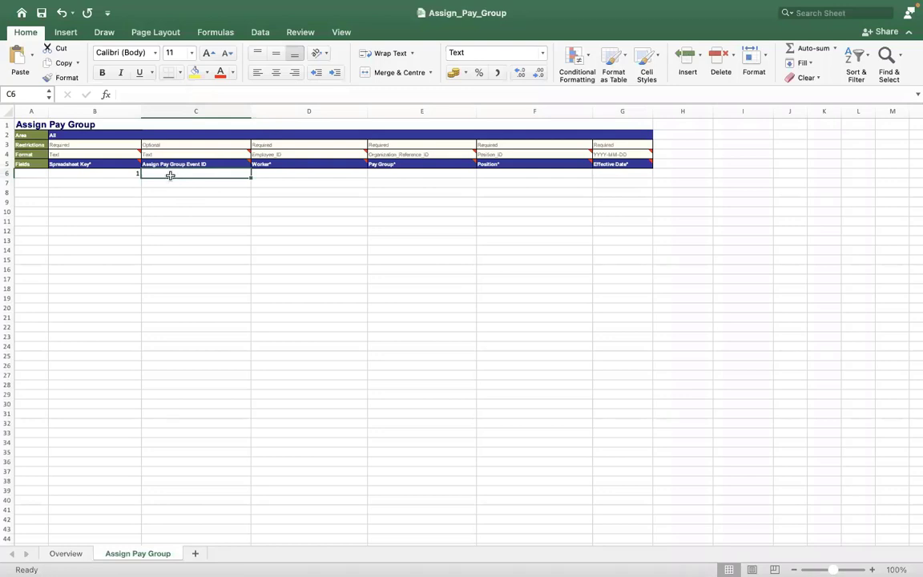
pyautogui.write('4747474747')
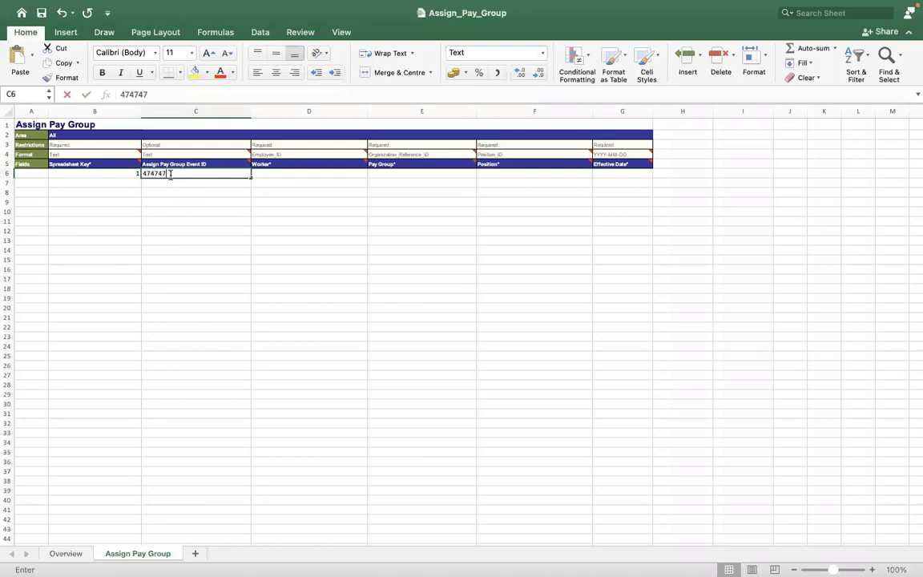
pyautogui.press('BackSpace')
pyautogui.press('BackSpace')
pyautogui.press('BackSpace')
pyautogui.press('BackSpace')
pyautogui.press('BackSpace')
pyautogui.press('BackSpace')
pyautogui.press('BackSpace')
pyautogui.press('BackSpace')
pyautogui.press('BackSpace')
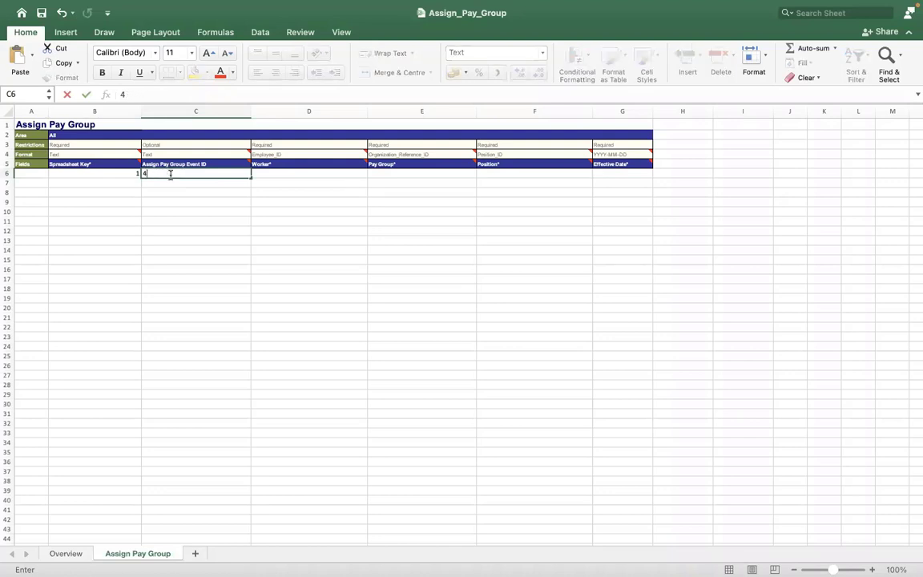
pyautogui.press('BackSpace')
pyautogui.click(270, 172)
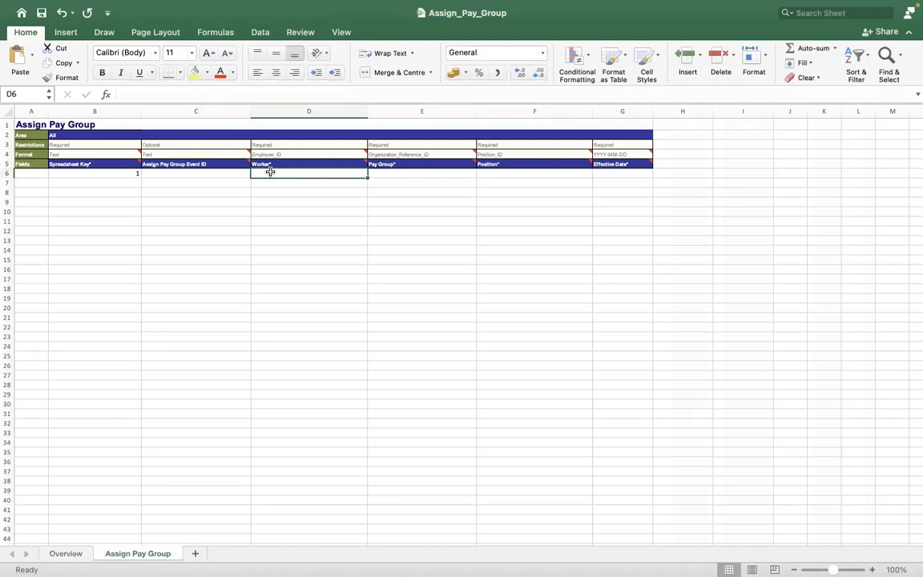
pyautogui.hotkey('ctrl', 'Right')
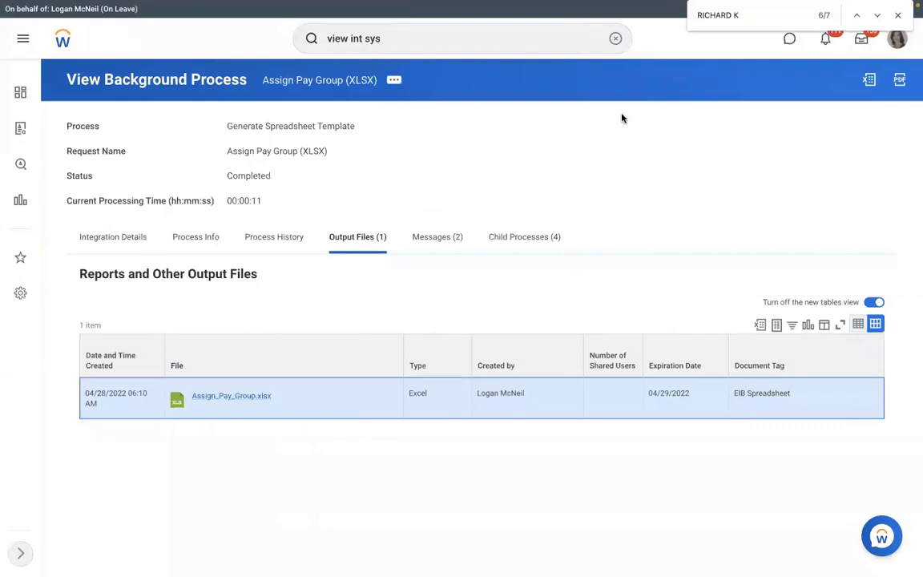
# Search Workday for the manager by name and open a team member's profile
pyautogui.click(614, 40)
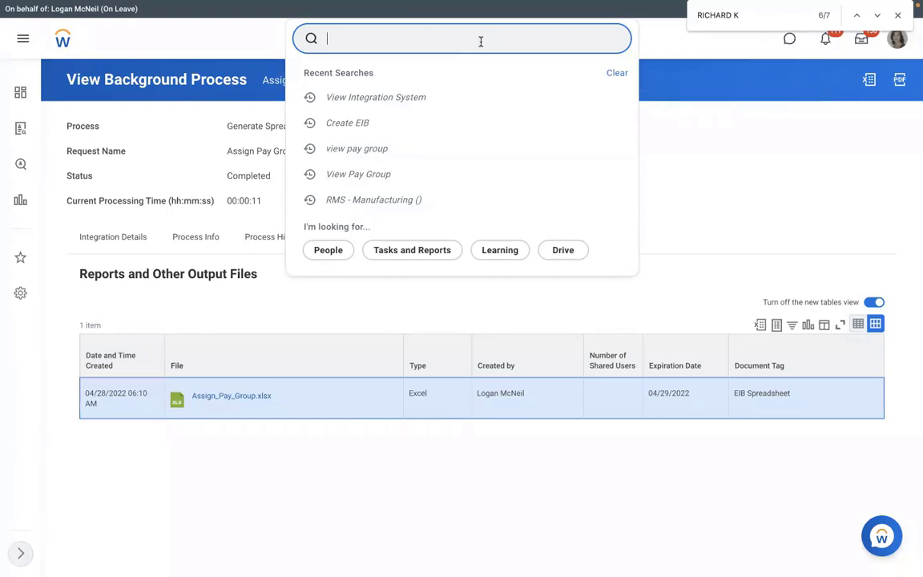
pyautogui.press('Return')
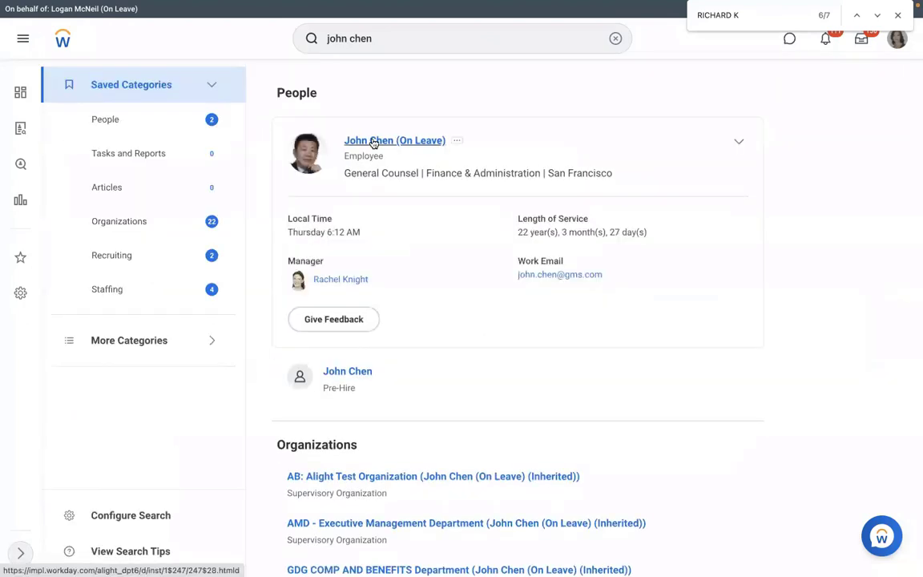
pyautogui.click(363, 144)
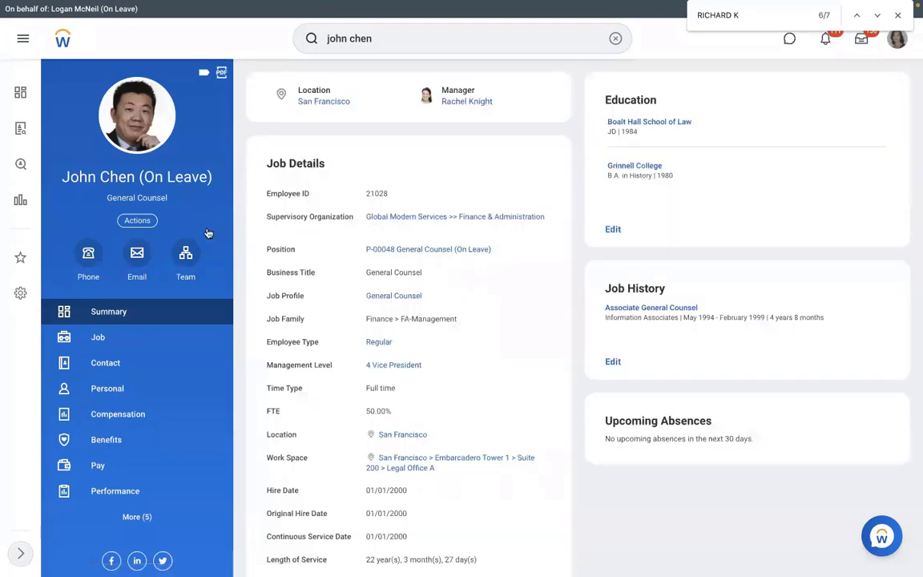
pyautogui.click(185, 253)
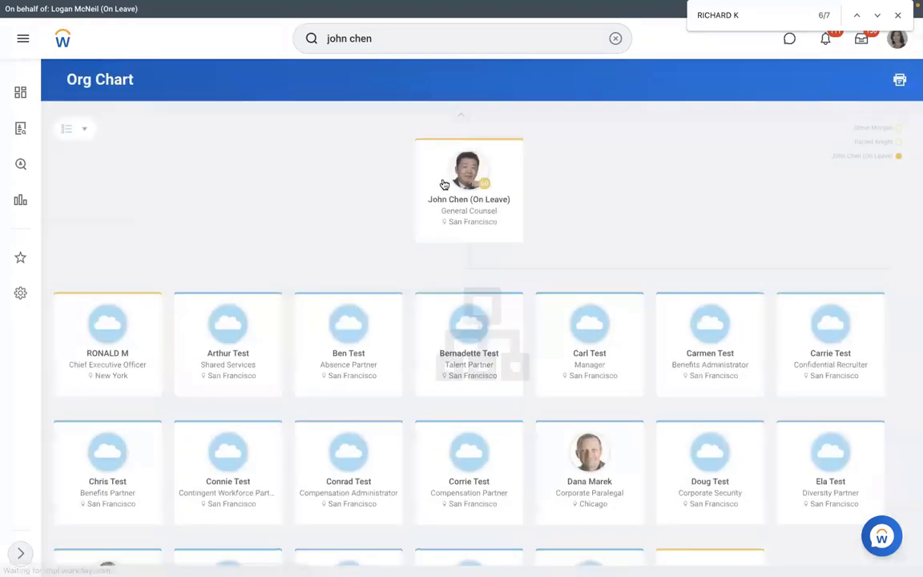
pyautogui.click(582, 480)
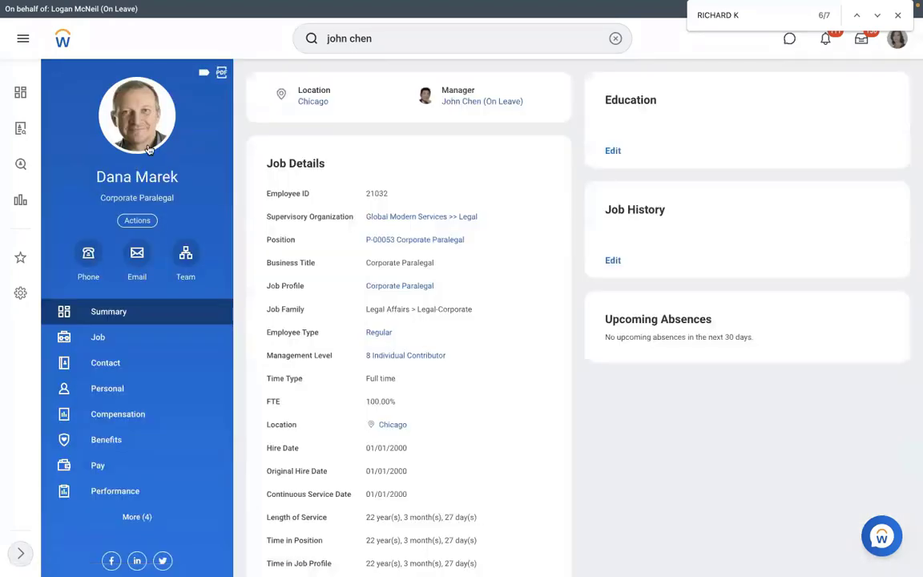
# Check the worker's current pay group and select their Employee ID on Job details
pyautogui.click(113, 472)
pyautogui.click(527, 96)
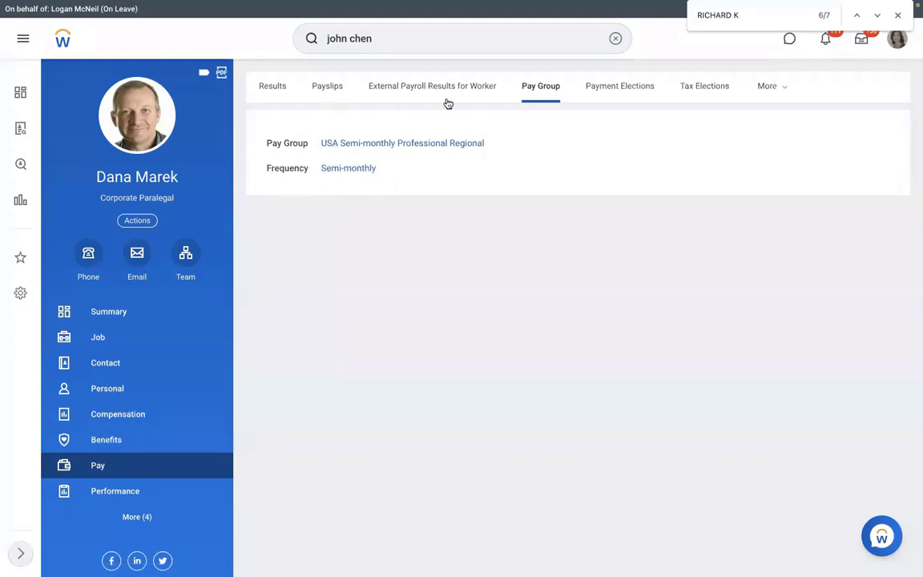
pyautogui.click(128, 339)
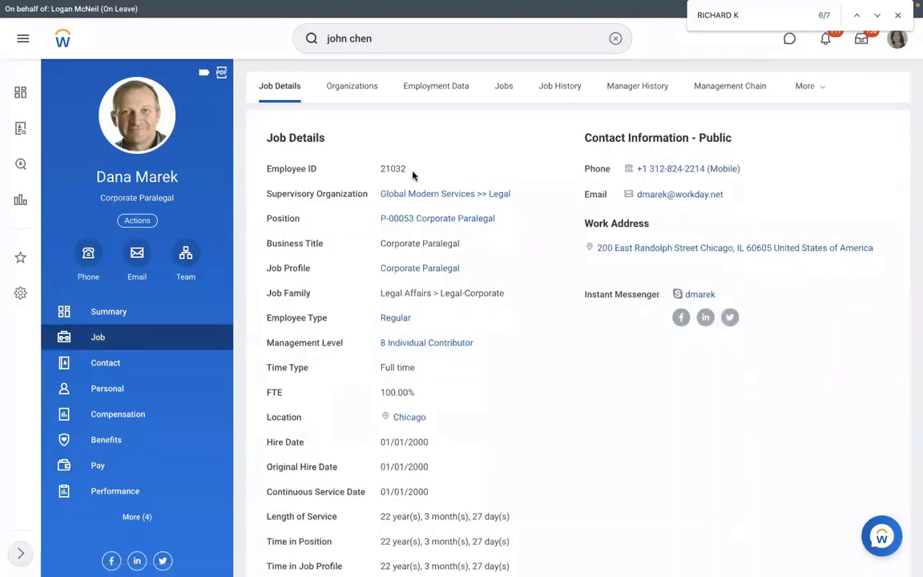
pyautogui.moveTo(413, 175); pyautogui.dragTo(379, 174)
# Enter the worker's Employee ID as text in D6 and select Pay Group cell E6
pyautogui.hotkey('ctrl', 'Left')
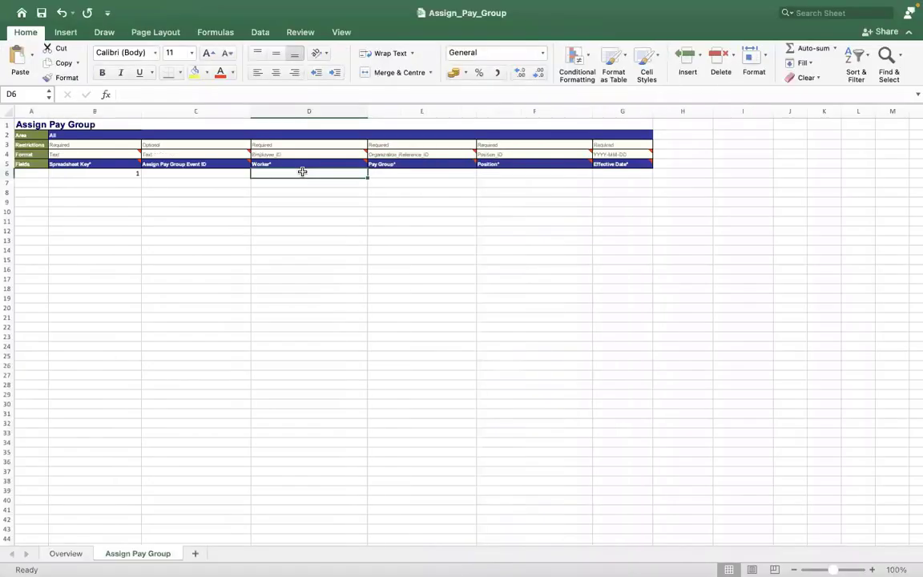
pyautogui.write("'2103")
pyautogui.write('2')
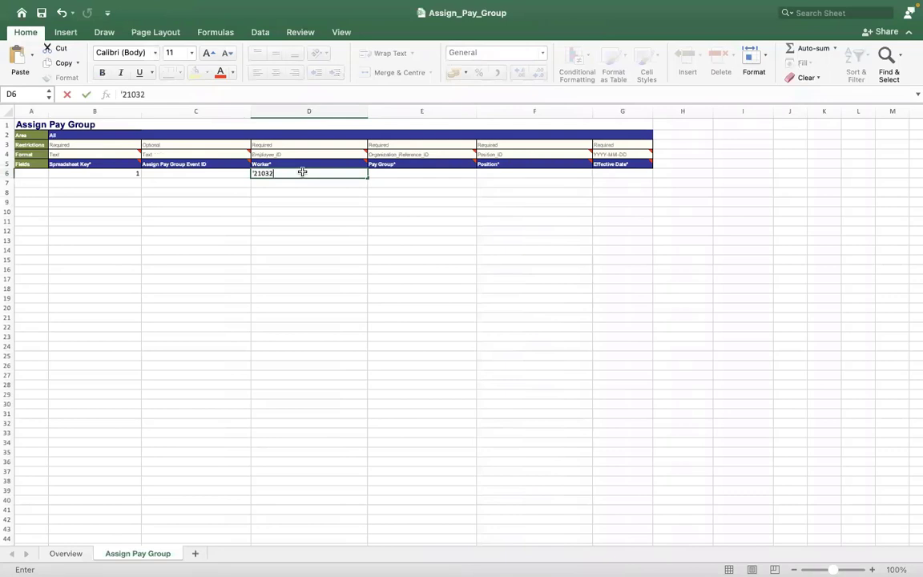
pyautogui.click(196, 231)
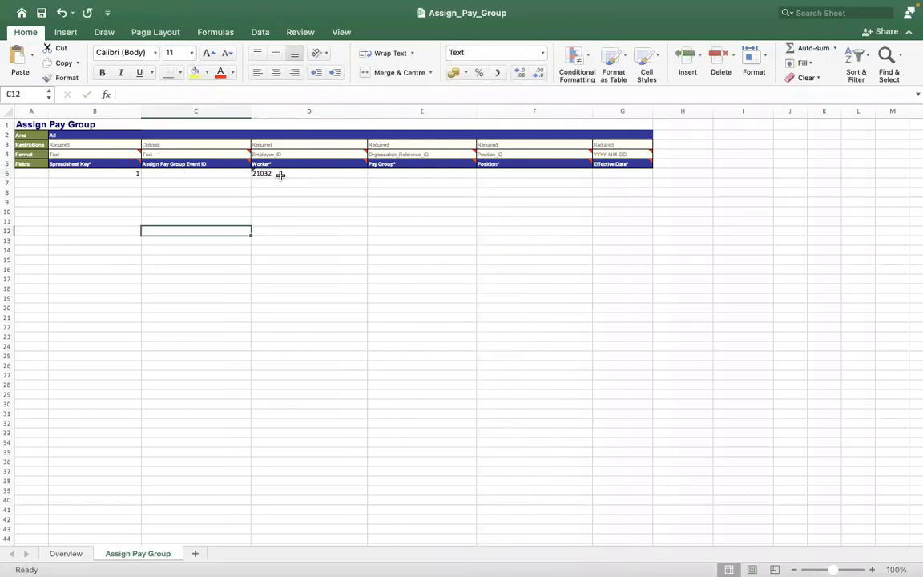
pyautogui.click(380, 171)
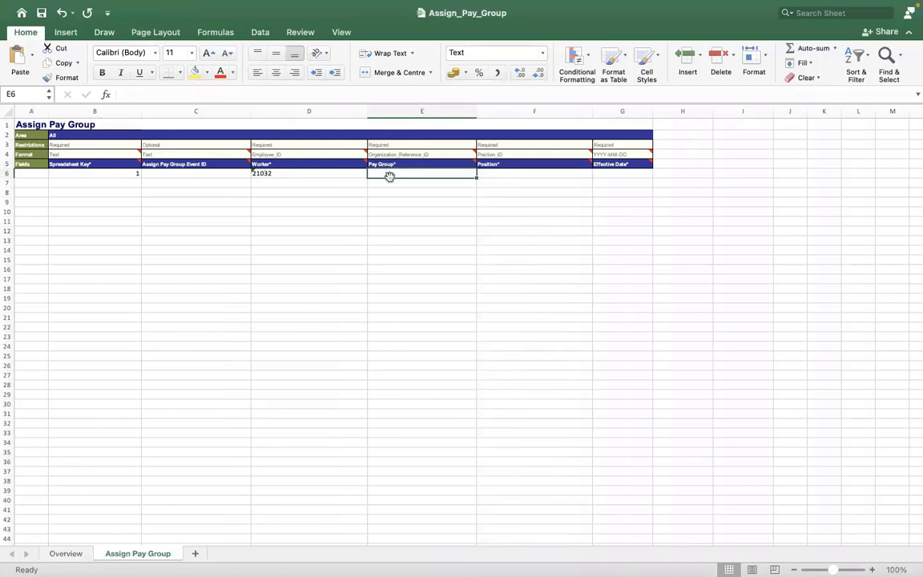
pyautogui.hotkey('ctrl', 'Right')
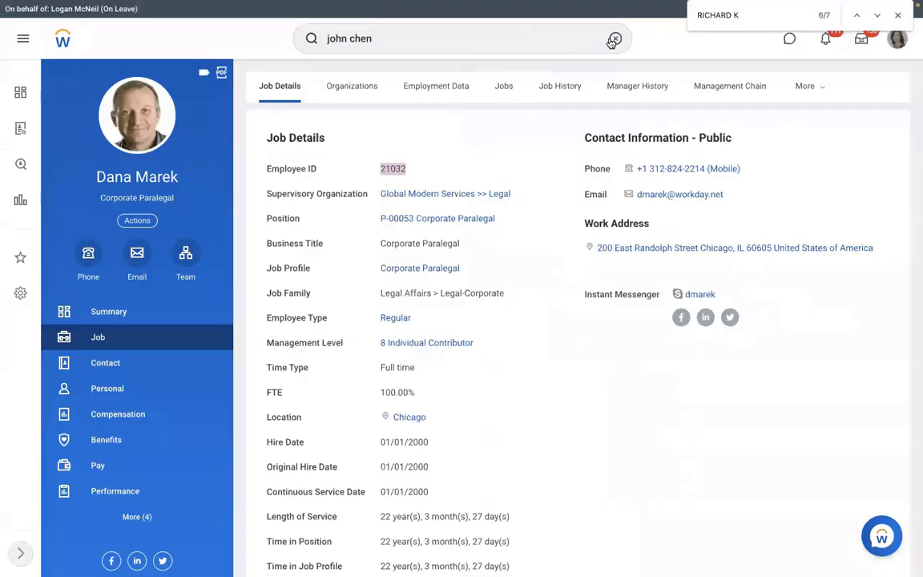
# Run the View Pay Group report for RMS - Monthly PYG
pyautogui.click(611, 41)
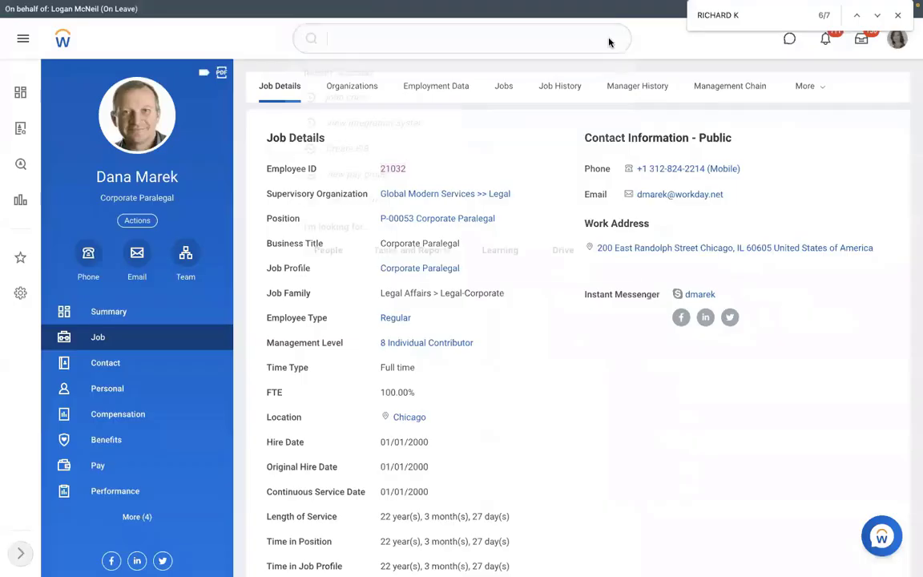
pyautogui.write('view pa')
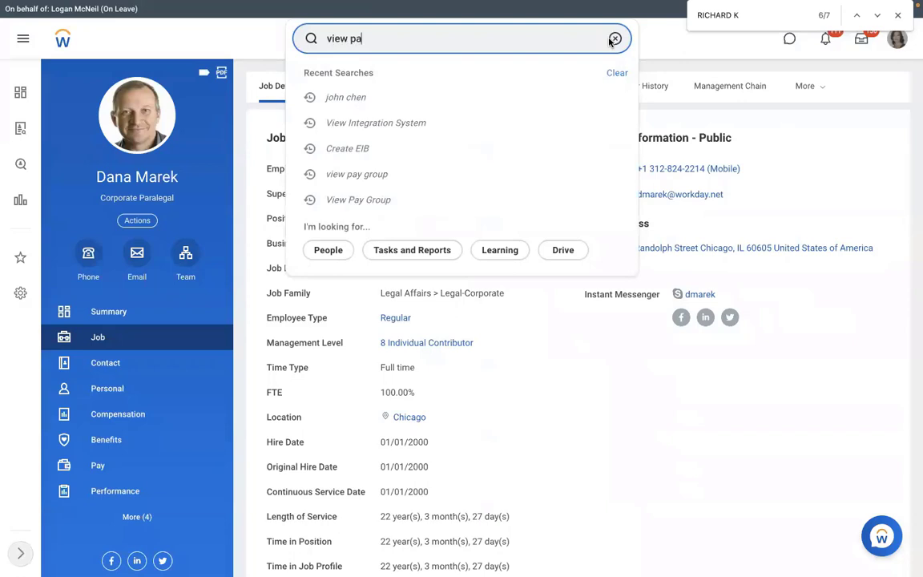
pyautogui.write('y group')
pyautogui.press('Return')
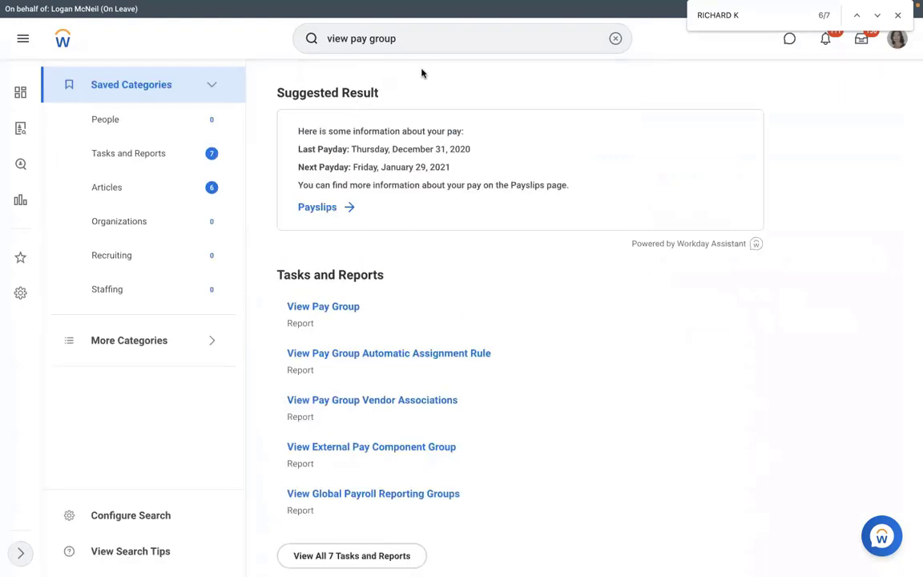
pyautogui.click(322, 308)
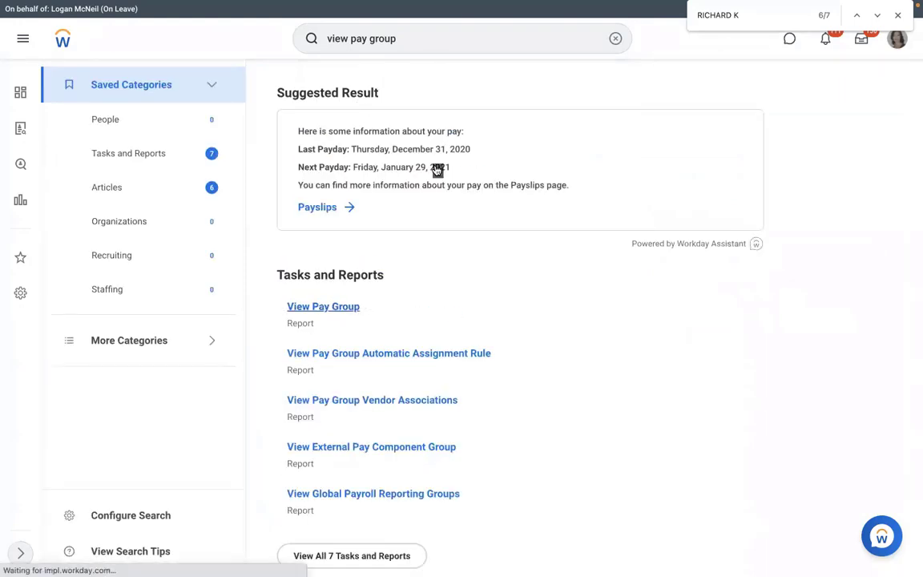
pyautogui.write('rms')
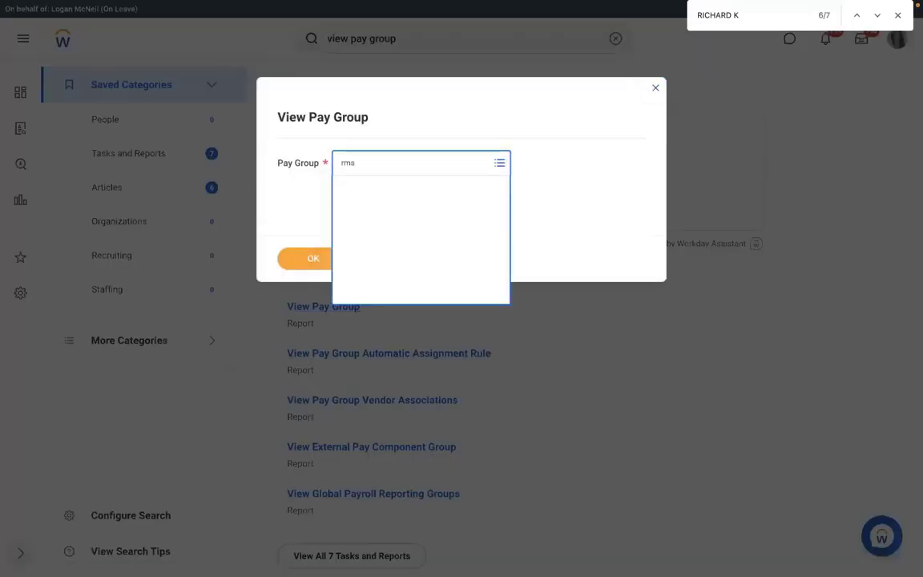
pyautogui.click(313, 259)
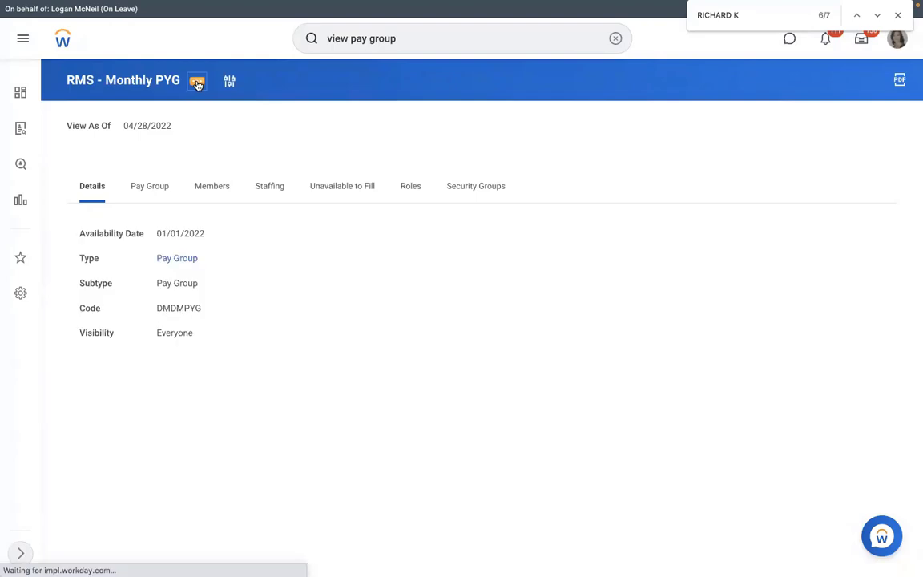
# Show the pay group's Integration IDs and select reference ID PAY_GROUP-6-66
pyautogui.click(196, 83)
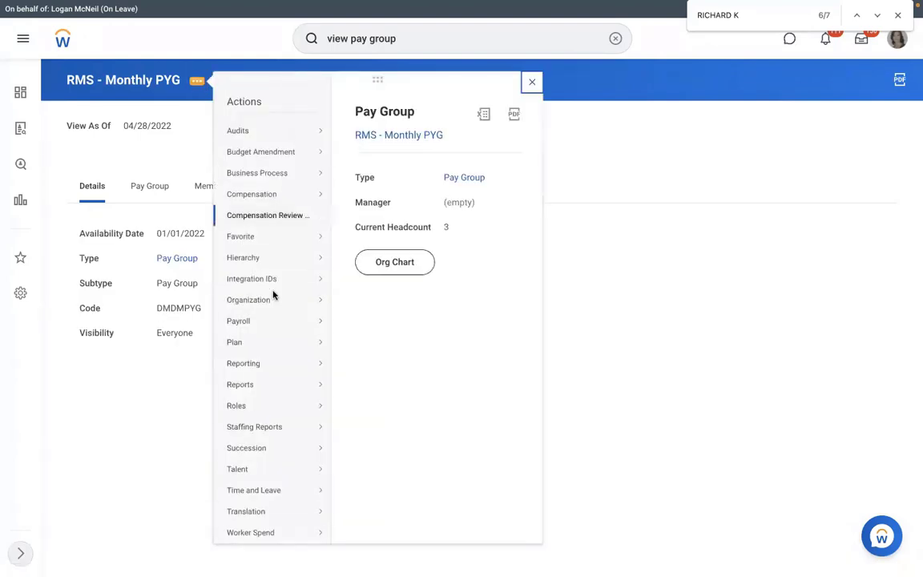
pyautogui.moveTo(320, 278)
pyautogui.click(359, 279)
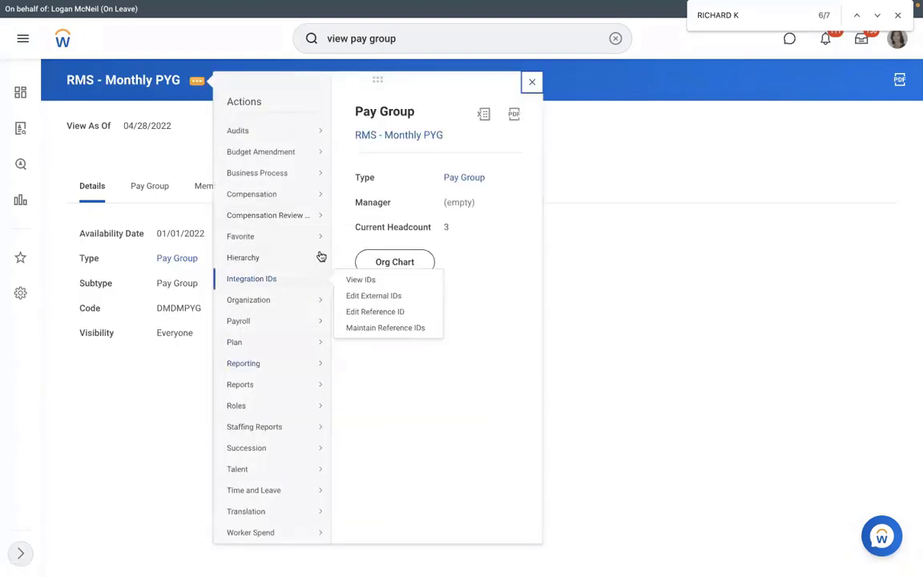
pyautogui.moveTo(600, 242); pyautogui.dragTo(538, 241)
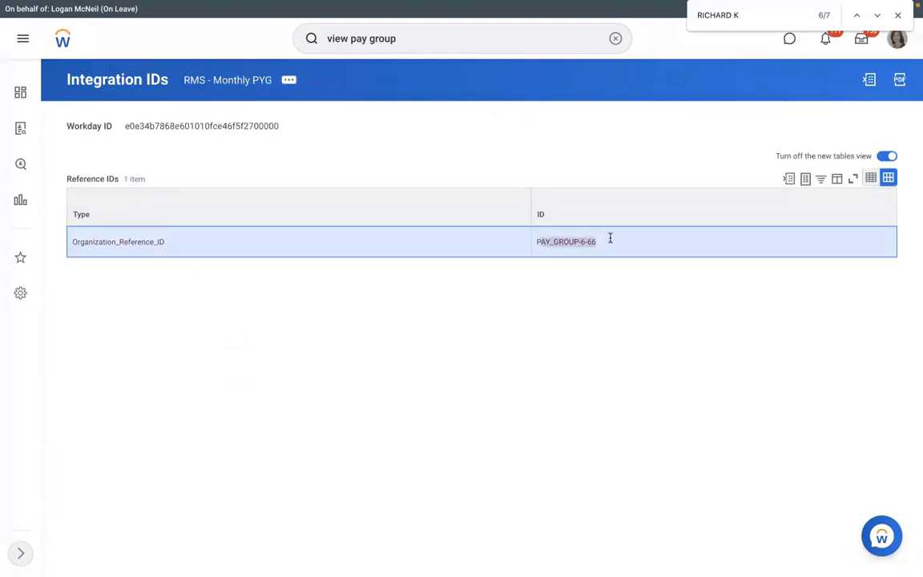
pyautogui.moveTo(595, 241); pyautogui.dragTo(539, 240)
pyautogui.press('super+c')
# Paste PAY_GROUP-6-66 into Pay Group cell E6 for worker 21032
pyautogui.hotkey('ctrl', 'Left')
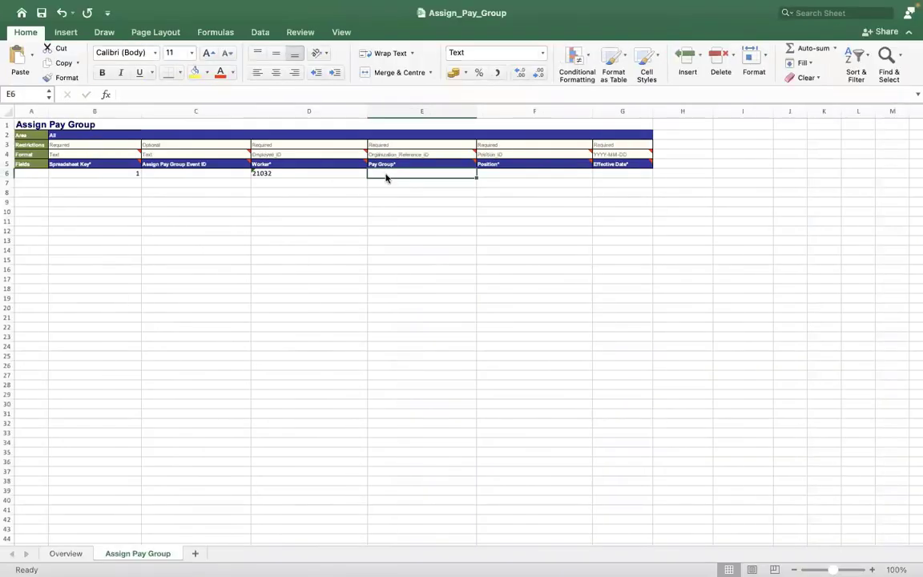
pyautogui.press('super+v')
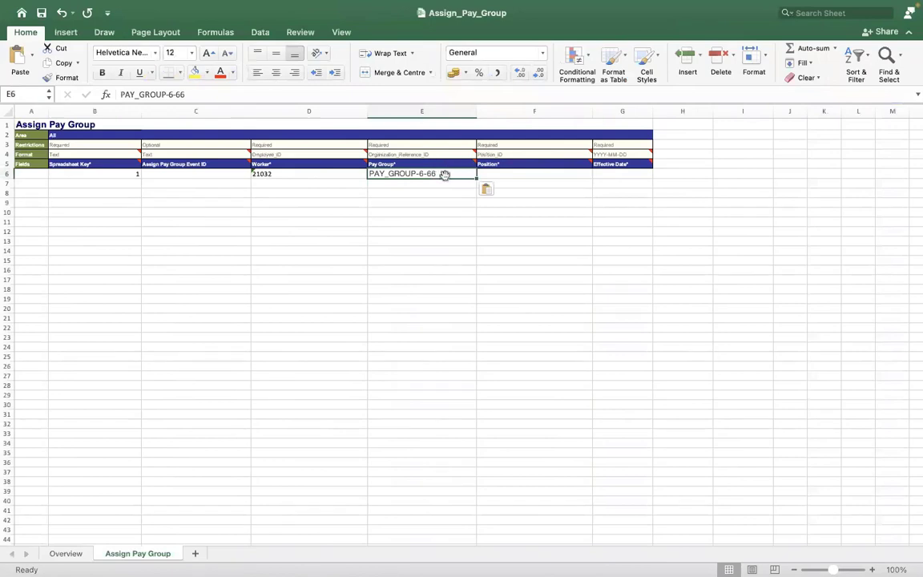
pyautogui.click(221, 93)
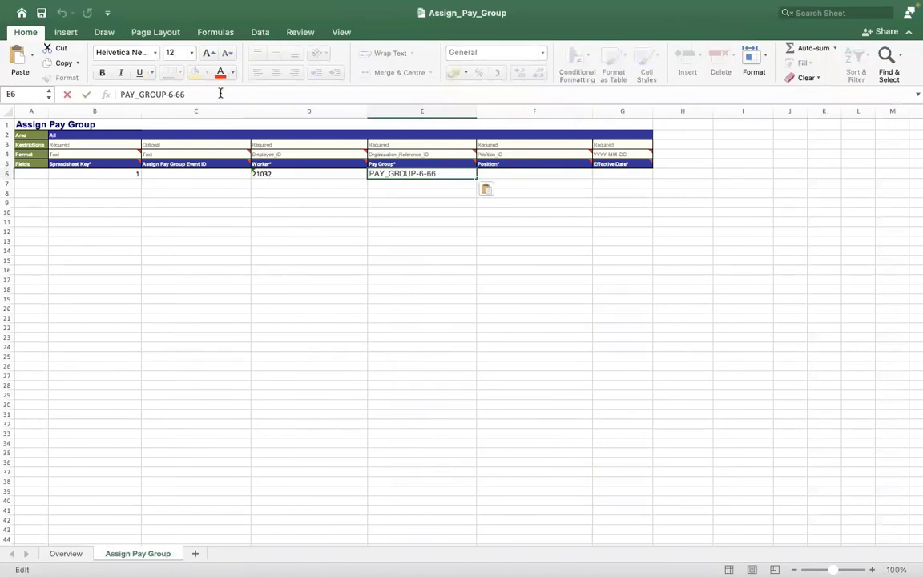
pyautogui.press('Left')
pyautogui.press('Left')
pyautogui.press('Left')
pyautogui.press('Left')
pyautogui.press('Left')
pyautogui.press('Left')
pyautogui.press('Left')
pyautogui.press('Left')
pyautogui.press('Left')
pyautogui.press('Left')
pyautogui.press('Left')
pyautogui.press('Left')
pyautogui.press('Left')
pyautogui.press('Left')
pyautogui.hotkey('ctrl', 'Right')
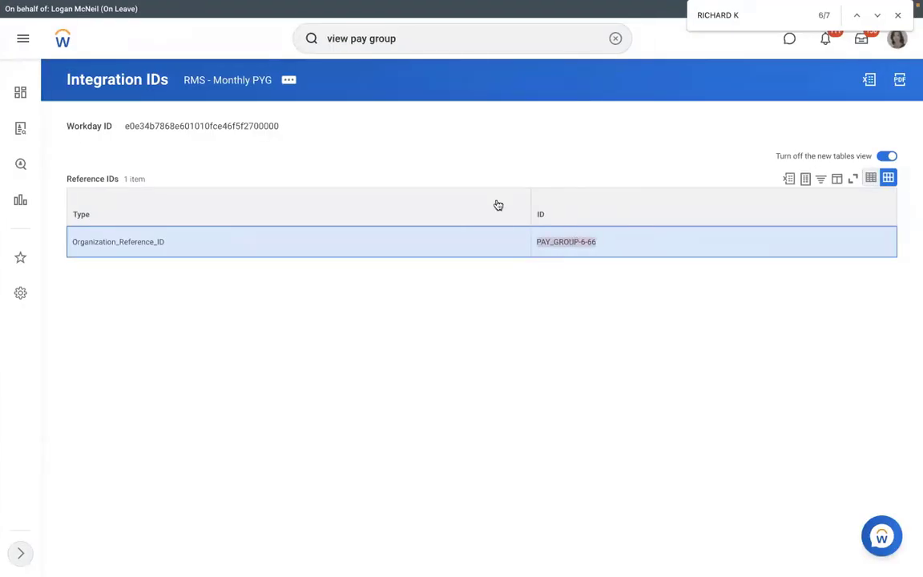
pyautogui.hotkey('ctrl', 'Left')
pyautogui.press('super+v')
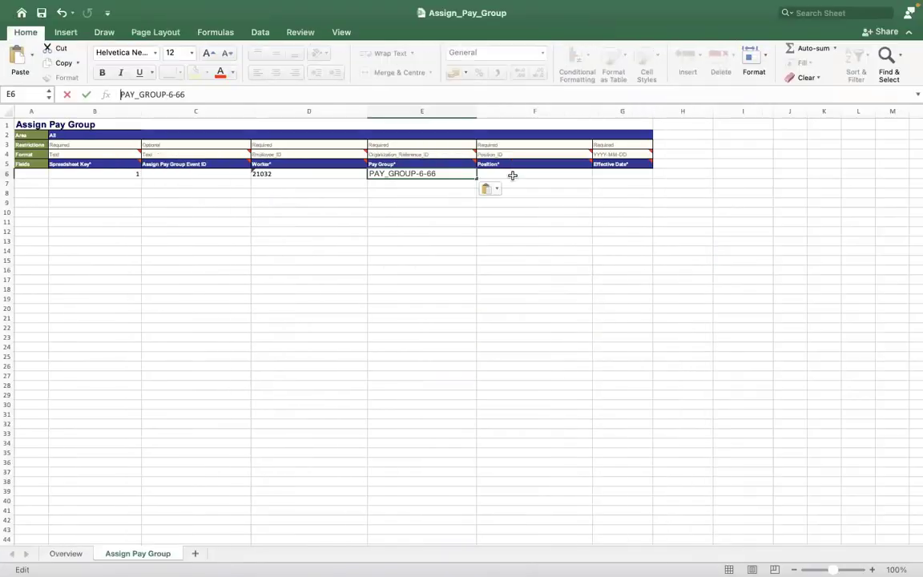
pyautogui.click(509, 173)
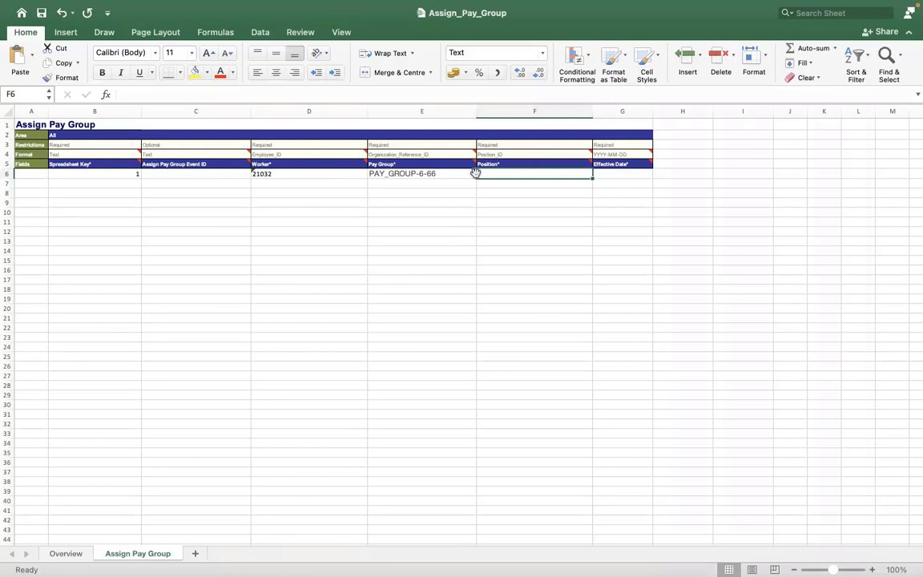
# Check the Pay Group header's comment and dropdown for the expected Organization_Reference_ID type
pyautogui.click(457, 154)
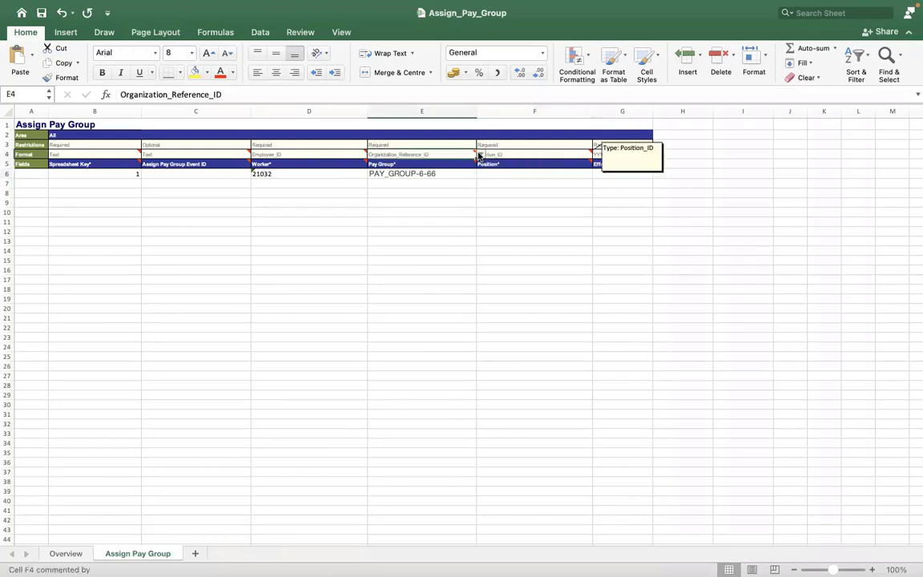
pyautogui.click(480, 154)
pyautogui.click(504, 222)
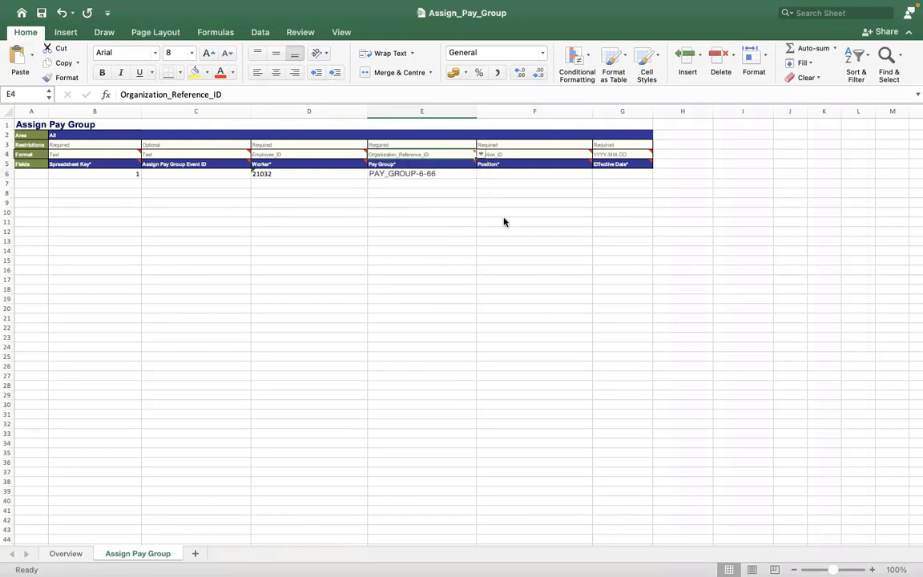
pyautogui.hotkey('ctrl', 'Right')
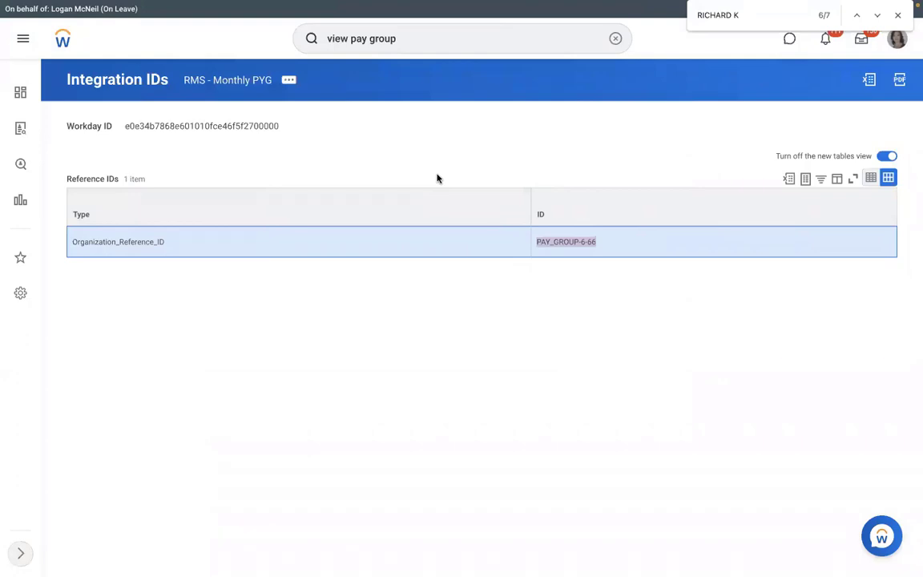
# Look up worker 21032 in Workday to find position P-00053 Corporate Paralegal
pyautogui.hotkey('ctrl', 'Left')
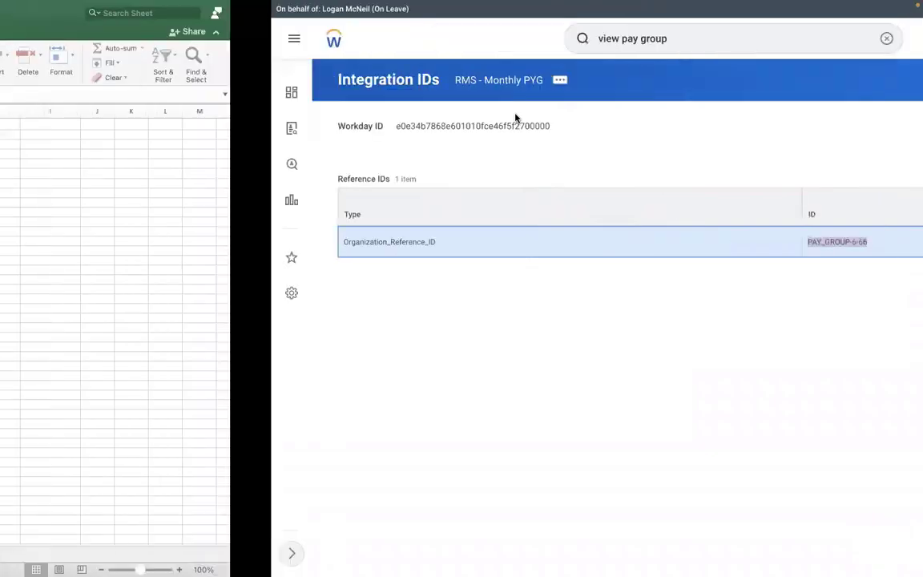
pyautogui.hotkey('ctrl', 'Right')
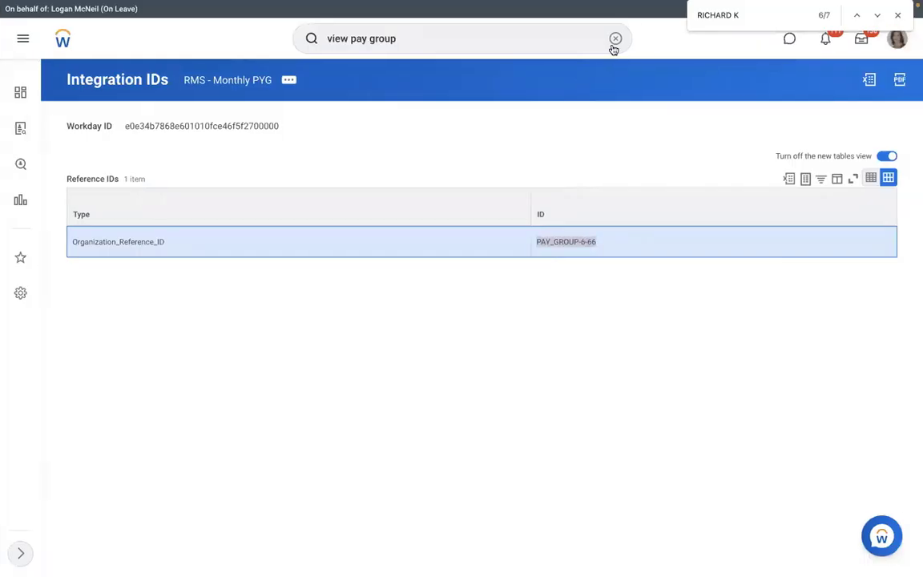
pyautogui.click(614, 40)
pyautogui.write('2')
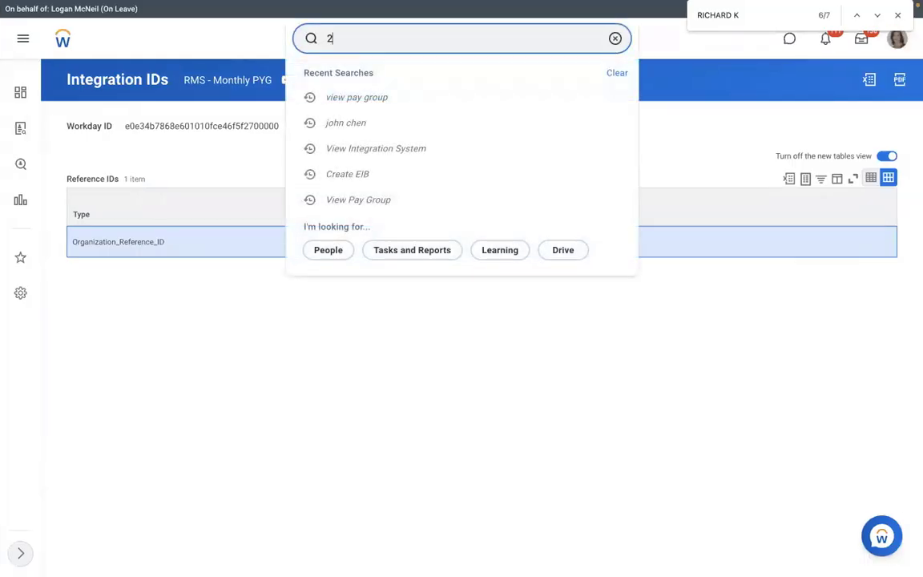
pyautogui.write('1032')
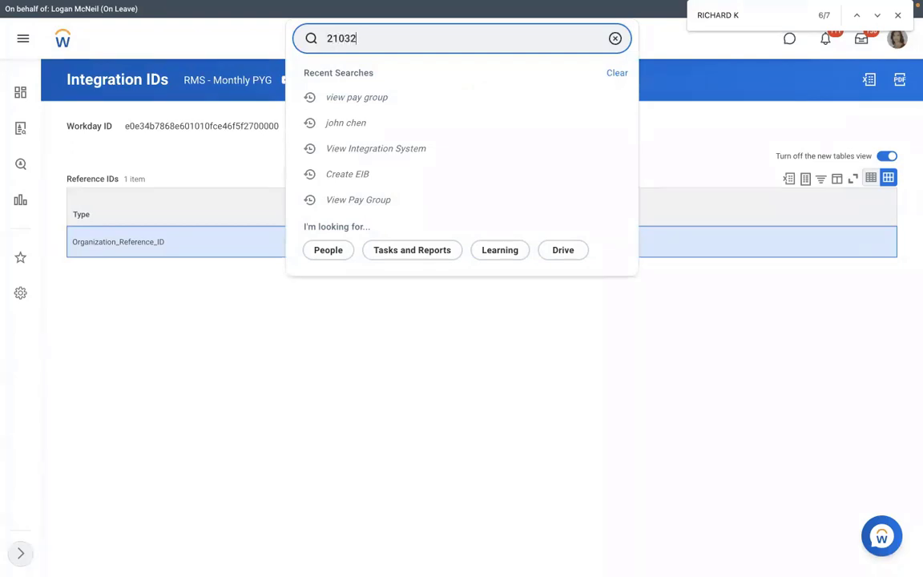
pyautogui.click(478, 83)
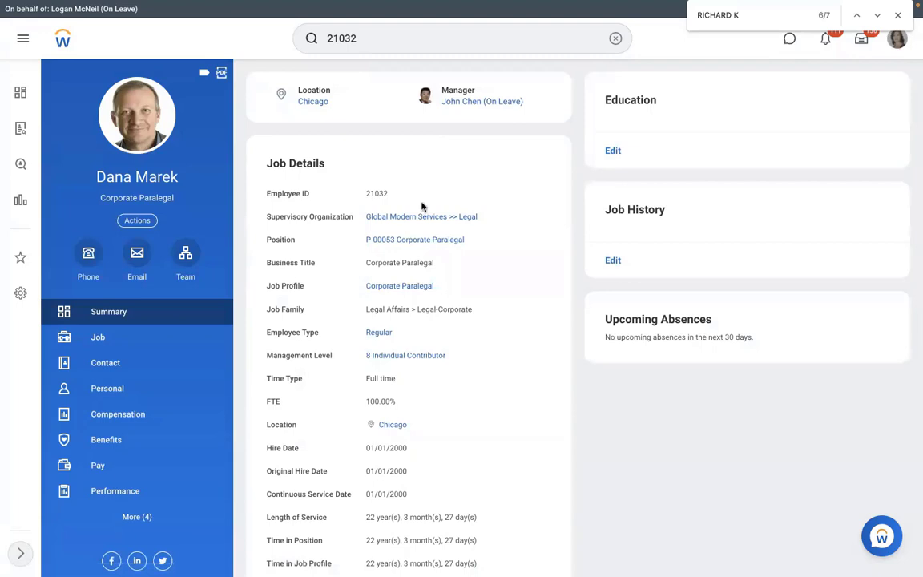
pyautogui.moveTo(443, 243)
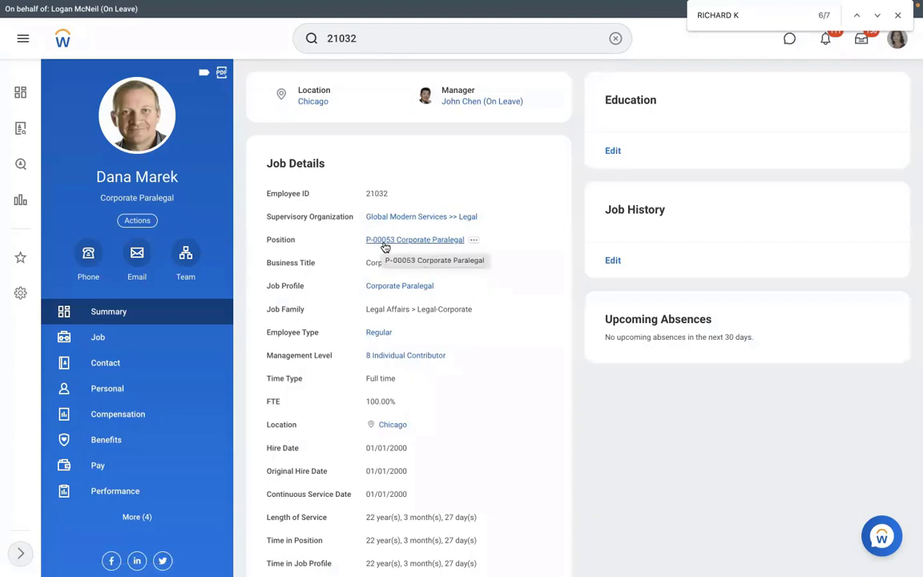
pyautogui.hotkey('ctrl', 'Right')
pyautogui.hotkey('ctrl', 'Left')
pyautogui.hotkey('ctrl', 'Left')
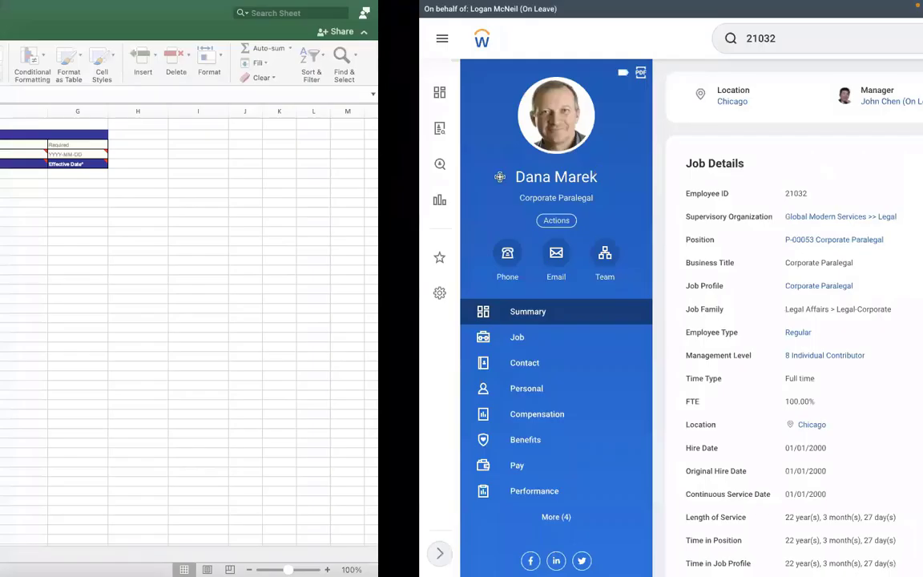
# Enter P-00053 in Position cell F6 and type 2022/01/05 into Effective Date cell G6
pyautogui.doubleClick(488, 174)
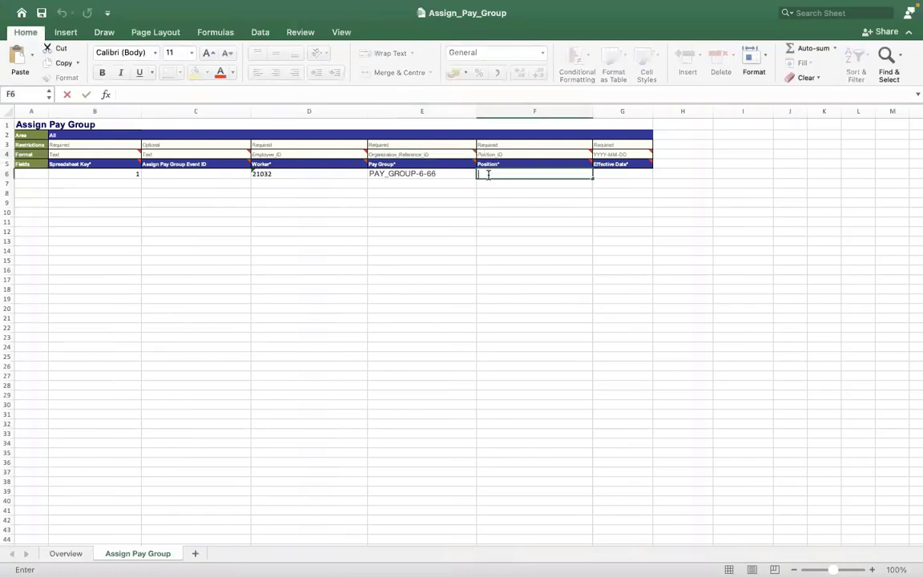
pyautogui.write('P-000')
pyautogui.hotkey('ctrl', 'Right')
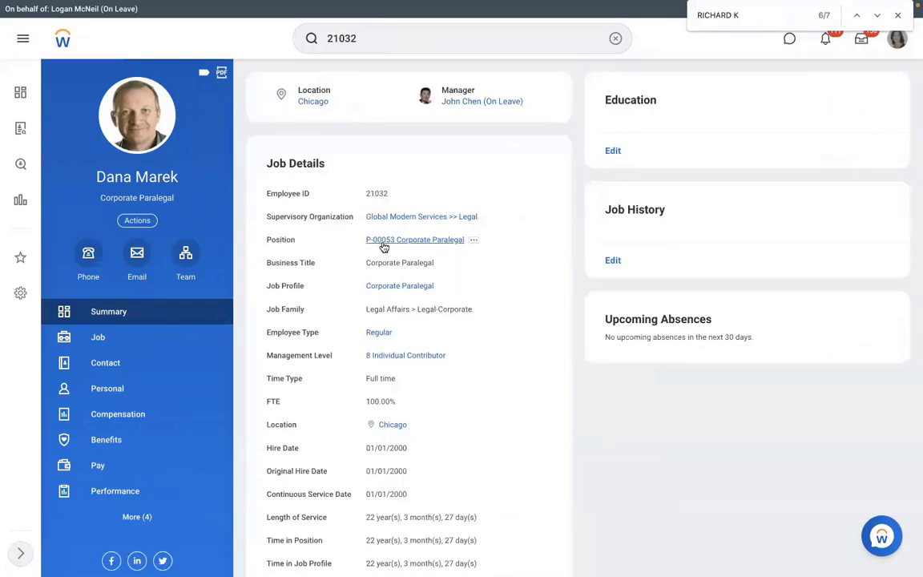
pyautogui.hotkey('ctrl', 'Left')
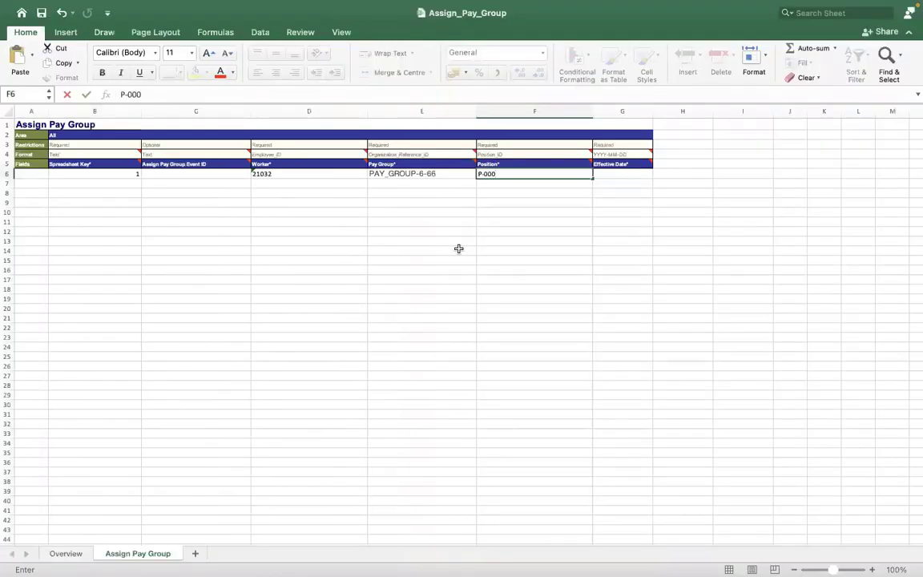
pyautogui.write('53')
pyautogui.click(562, 236)
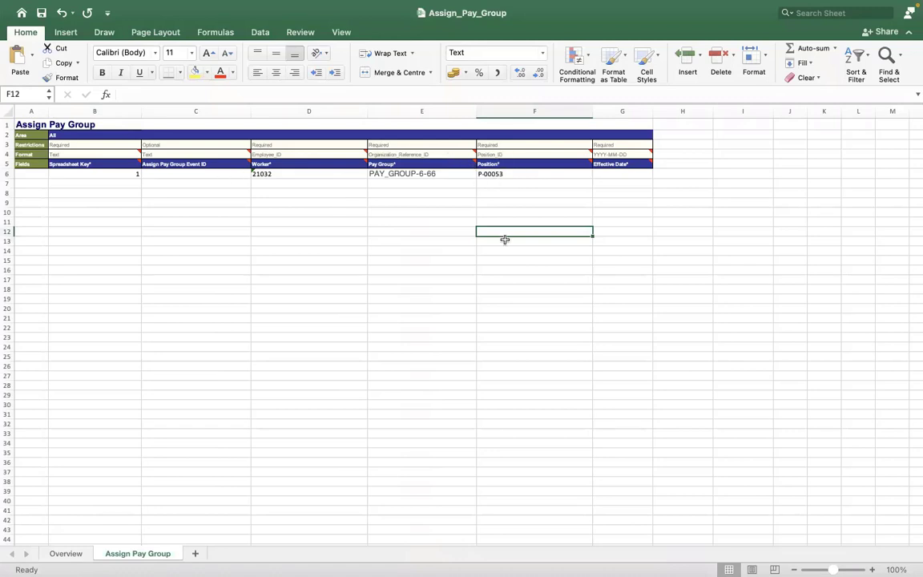
pyautogui.click(613, 172)
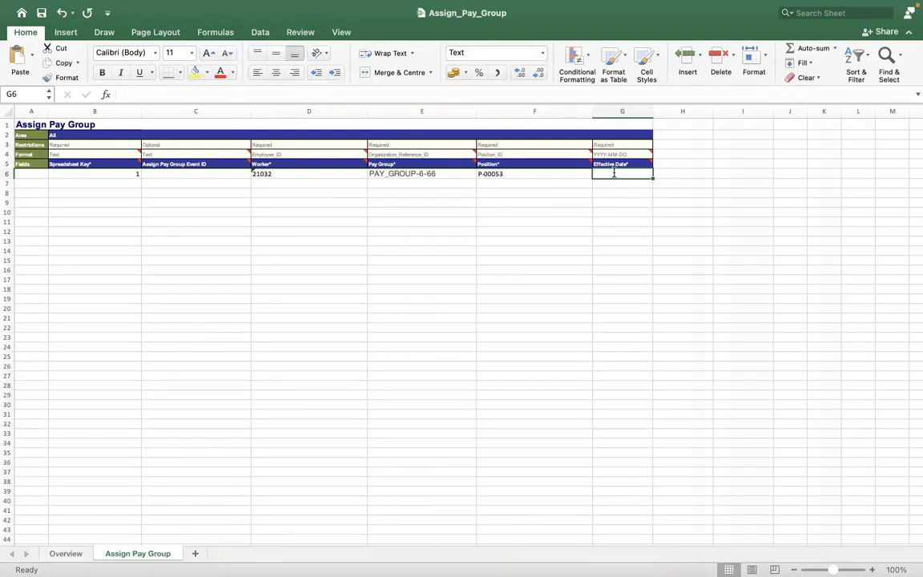
pyautogui.write('2022')
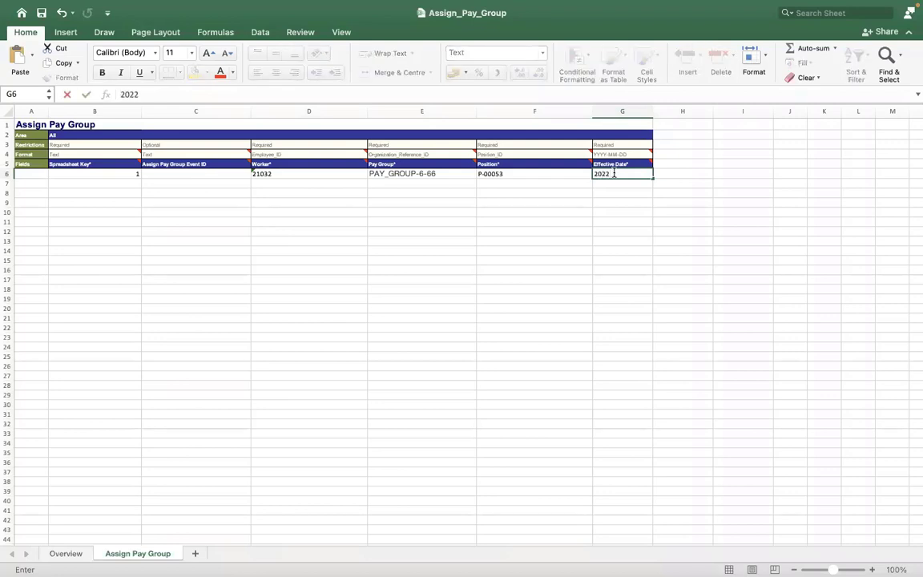
pyautogui.write('/01/05')
# Commit 2022/01/05 in G6 and bring up that cell's context menu
pyautogui.press('Return')
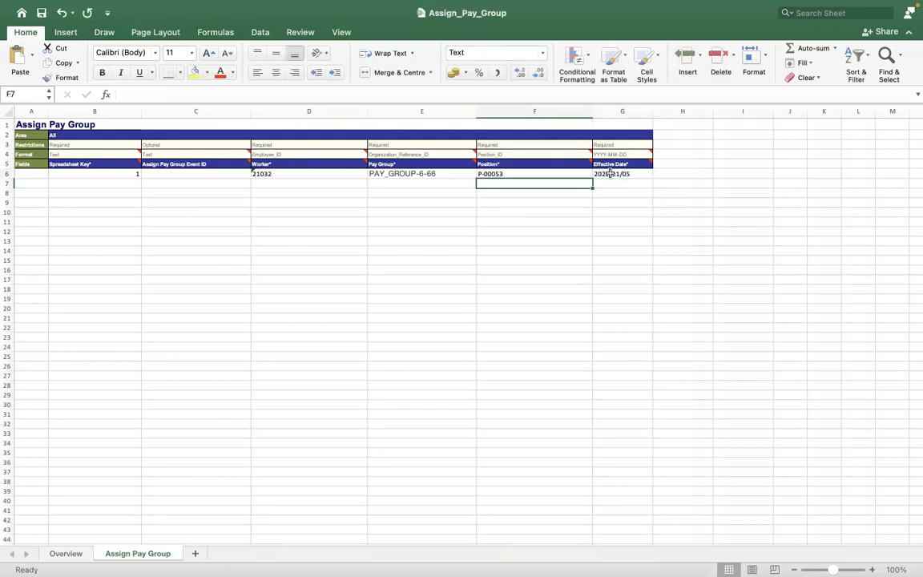
pyautogui.click(610, 173)
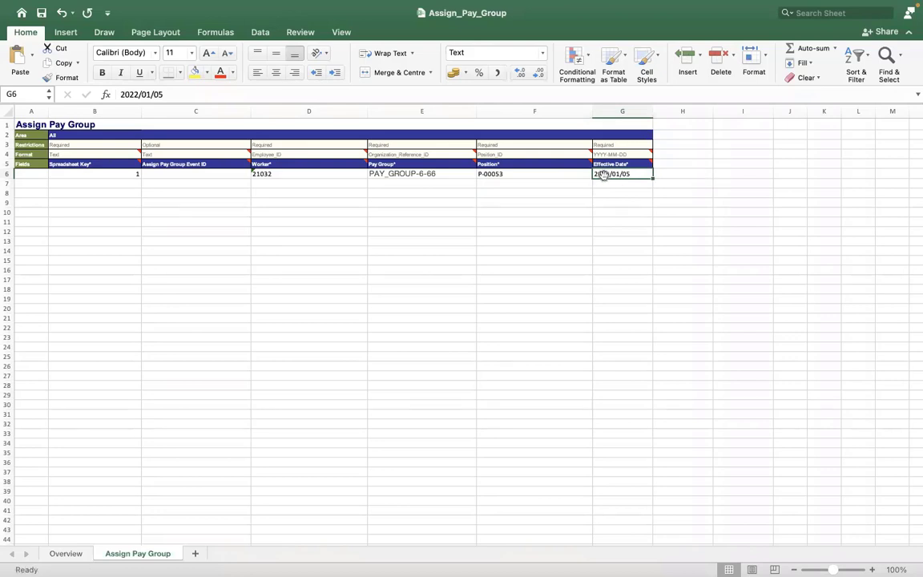
pyautogui.rightClick(604, 176)
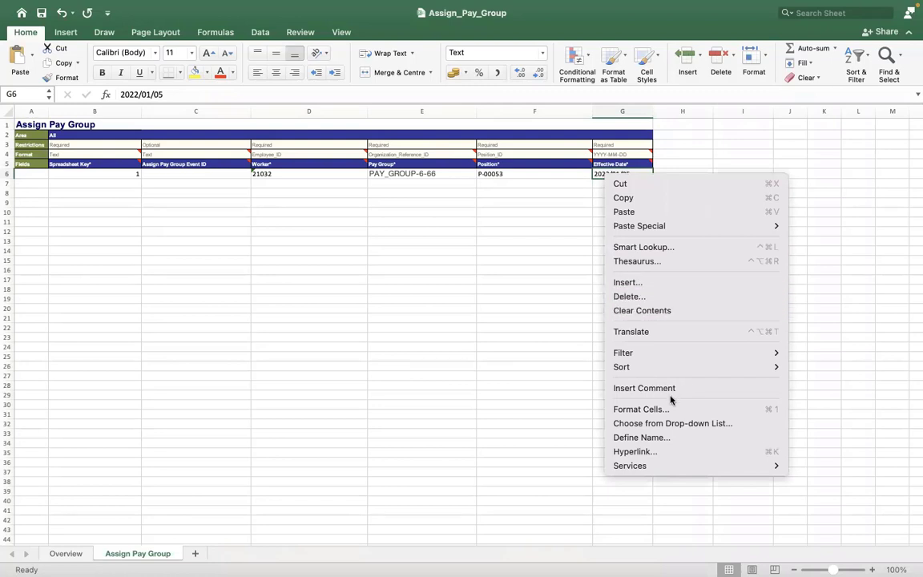
pyautogui.click(571, 321)
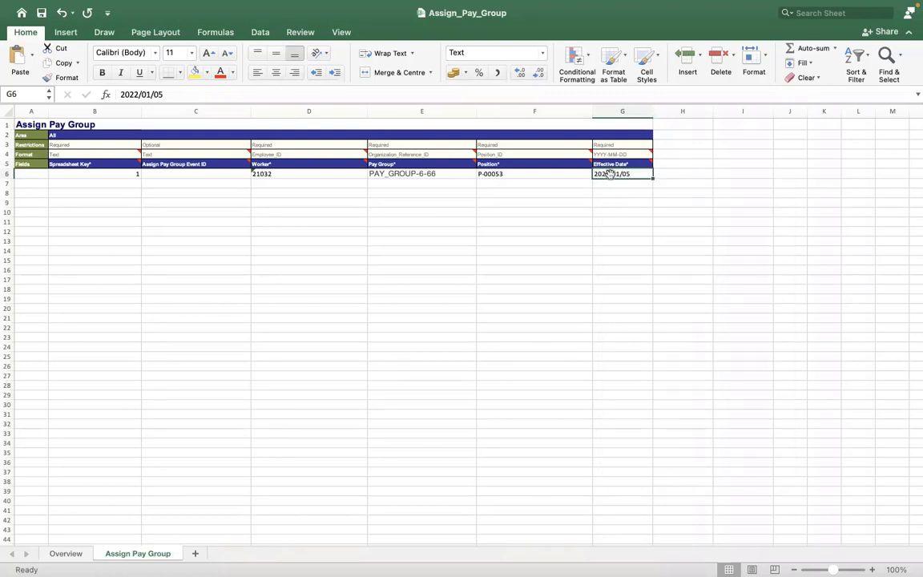
pyautogui.rightClick(610, 174)
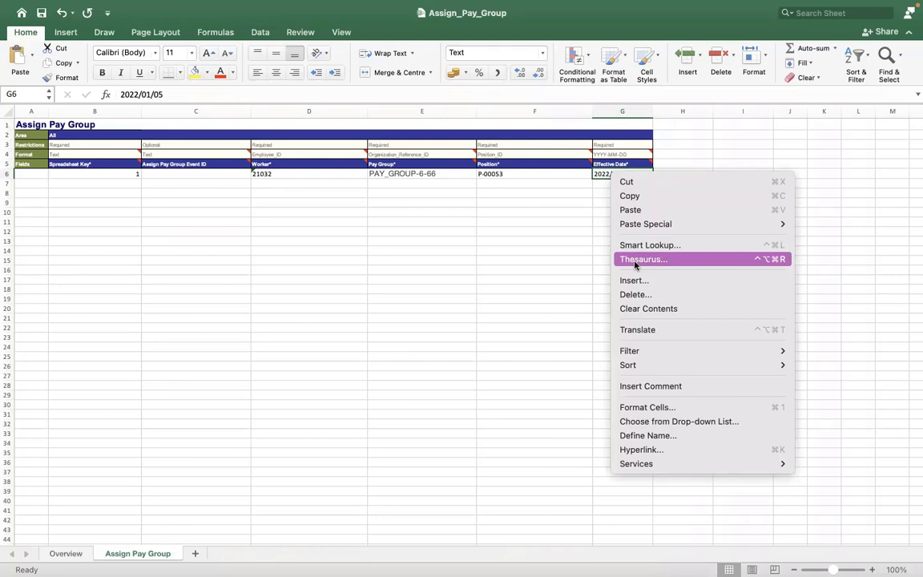
pyautogui.click(556, 179)
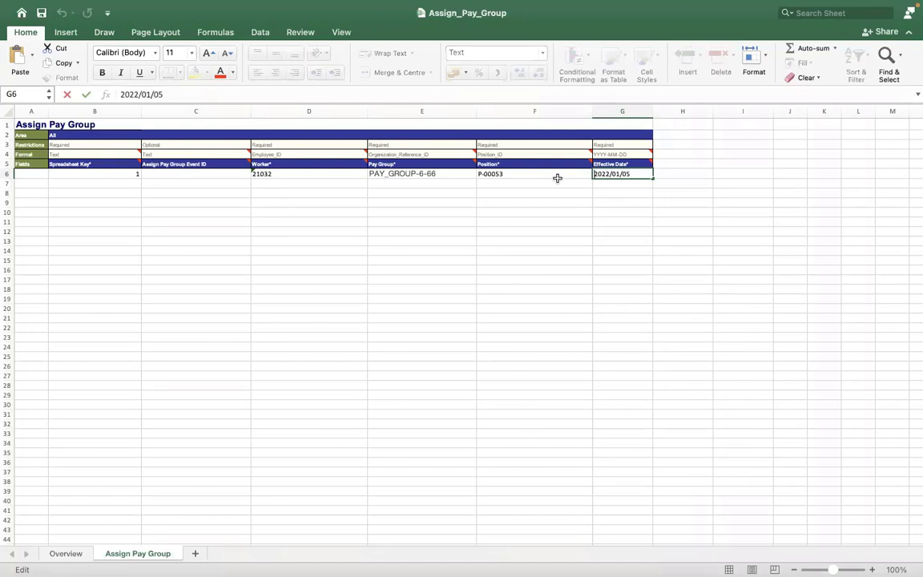
pyautogui.click(557, 177)
pyautogui.click(606, 174)
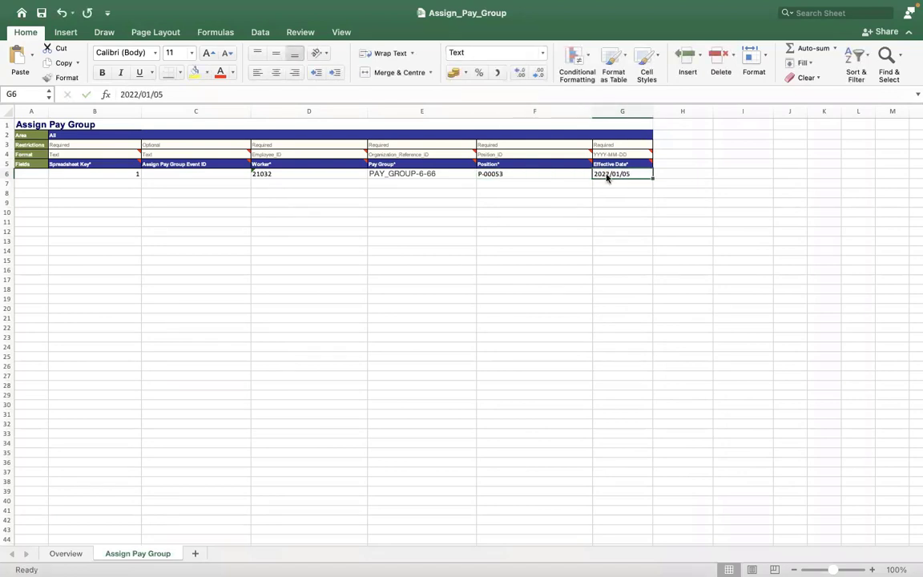
pyautogui.rightClick(607, 175)
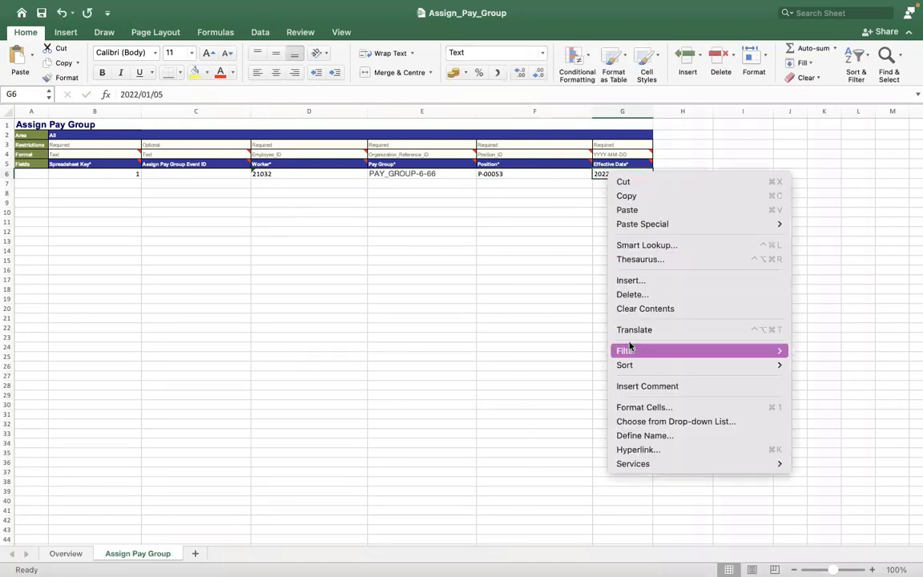
# Give cell G6 a Gregorian Date number format of the 2012-03-14 type via Format Cells
pyautogui.click(637, 408)
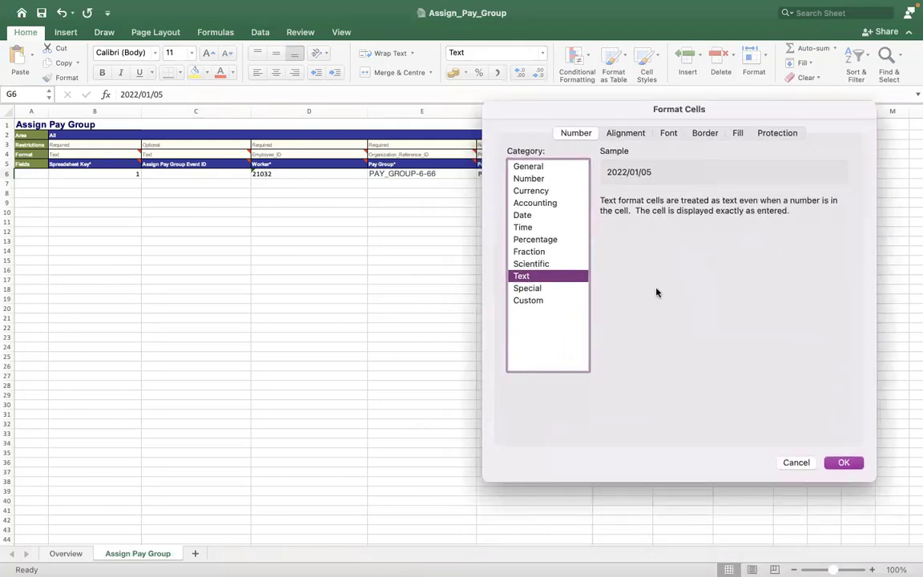
pyautogui.moveTo(657, 292); pyautogui.dragTo(653, 280)
pyautogui.click(521, 202)
pyautogui.click(720, 350)
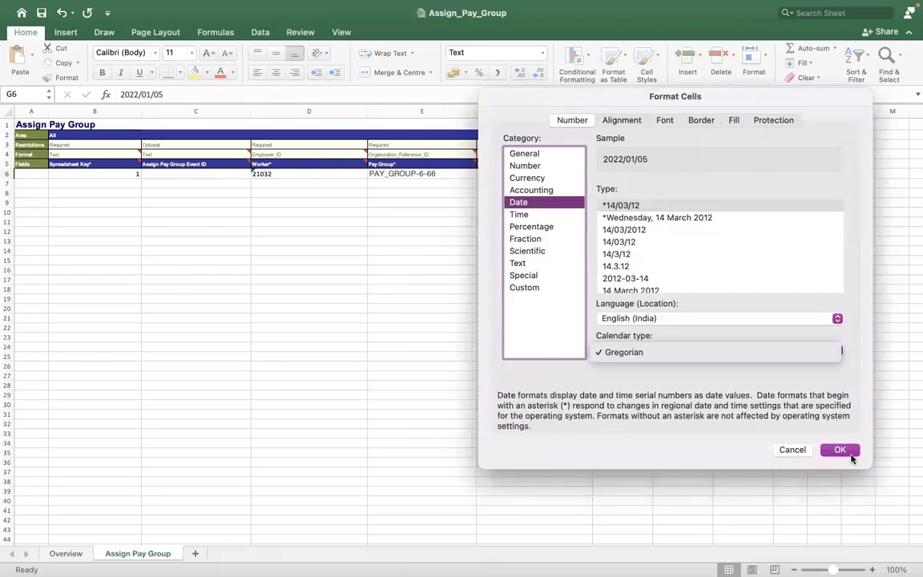
pyautogui.click(846, 454)
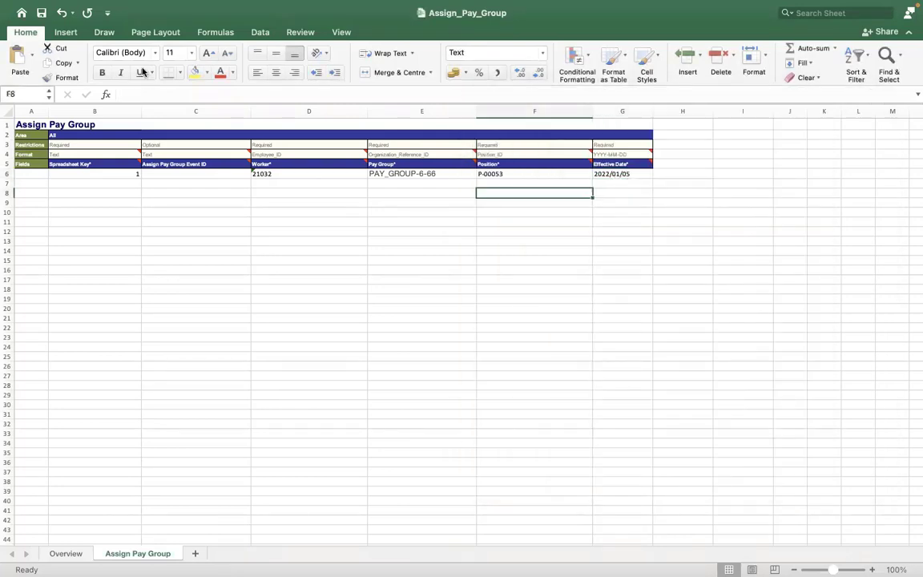
pyautogui.press('Up')
pyautogui.press('Up')
pyautogui.press('Right')
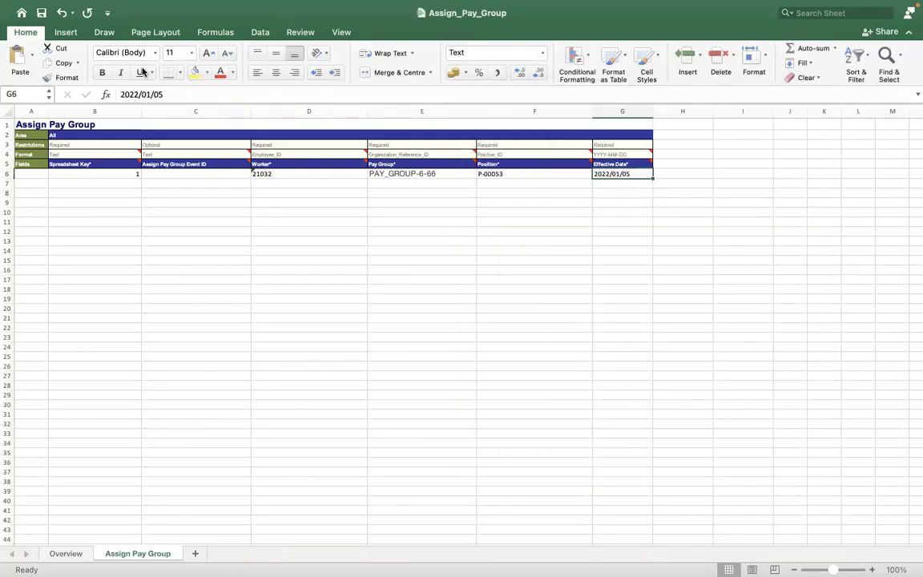
# In Workday, run View Pay Group for the RMS - Monthly PYG pay group
pyautogui.click(363, 237)
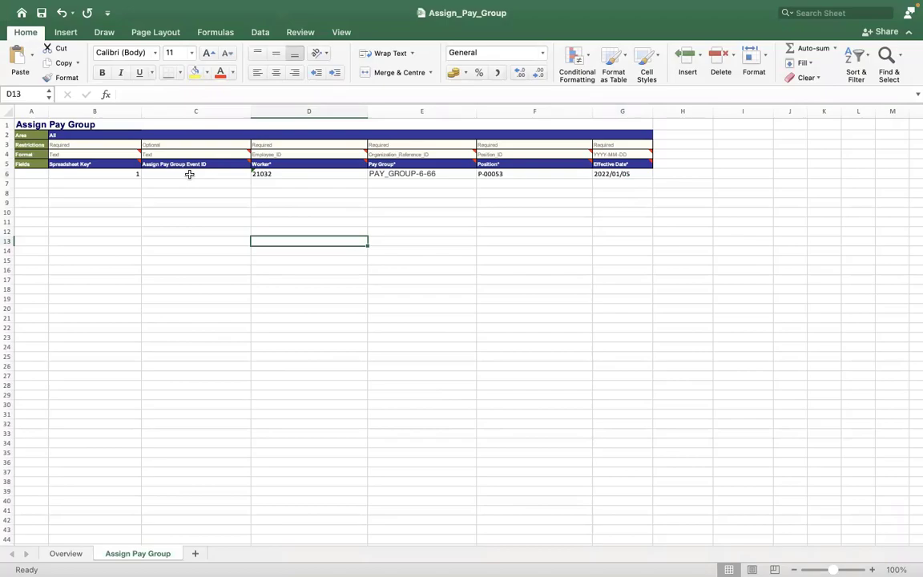
pyautogui.hotkey('ctrl', 'Right')
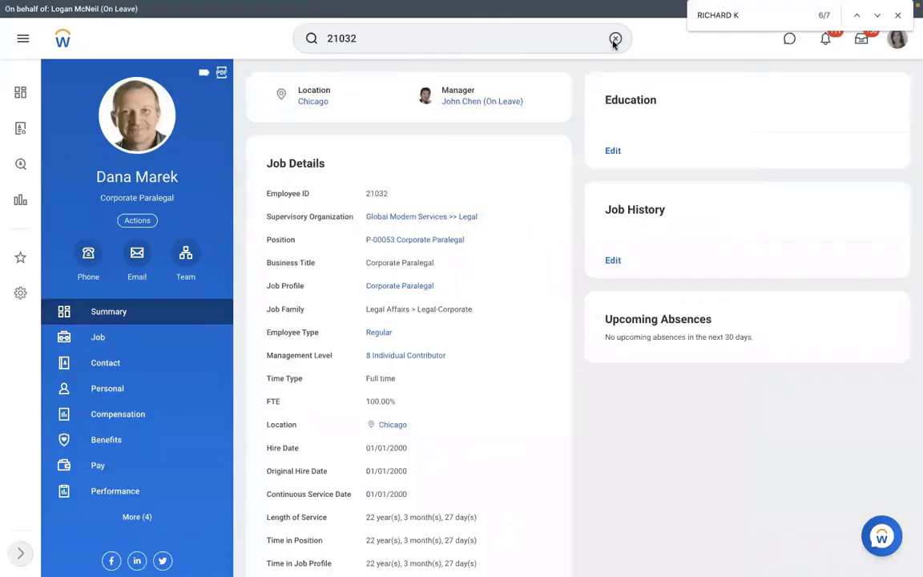
pyautogui.click(615, 39)
pyautogui.write('VIEW ')
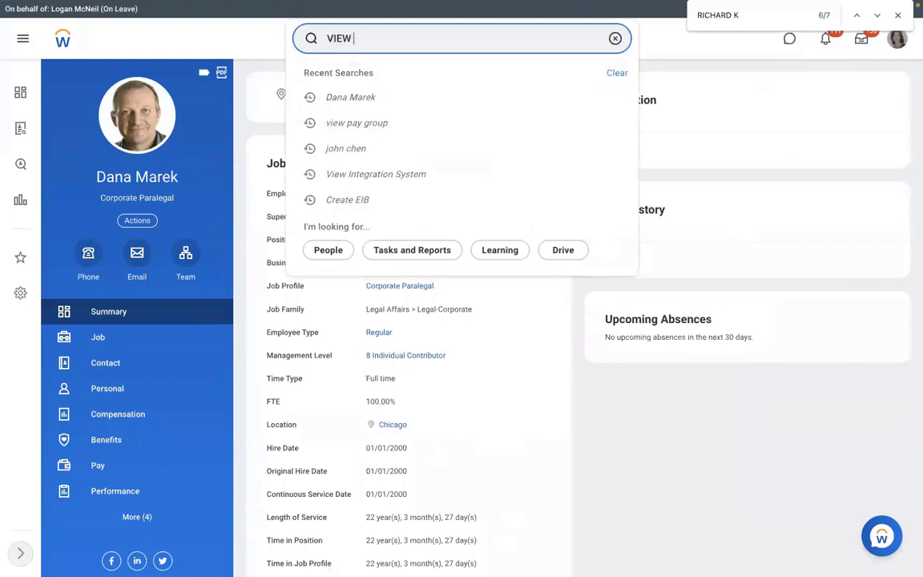
pyautogui.write('PAY GROUP')
pyautogui.click(433, 77)
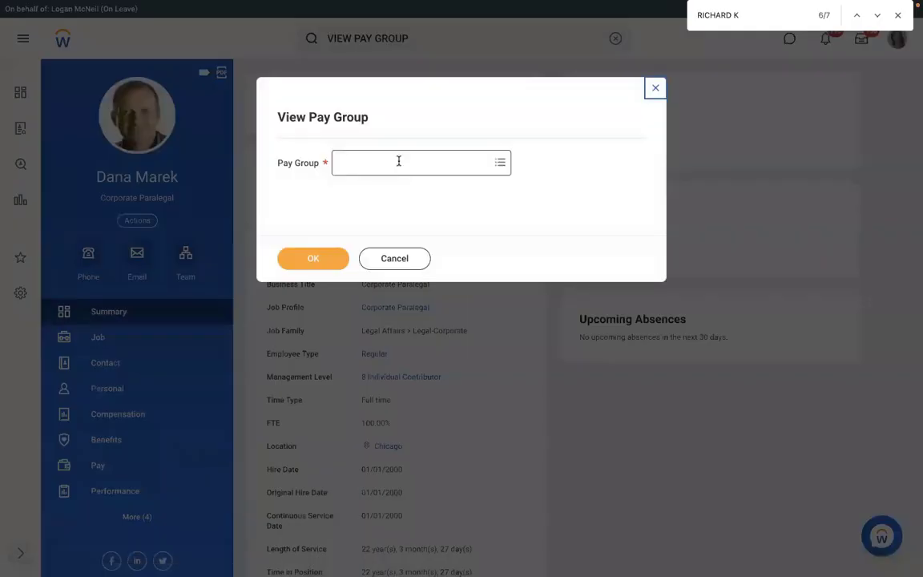
pyautogui.click(398, 161)
pyautogui.write('RMS')
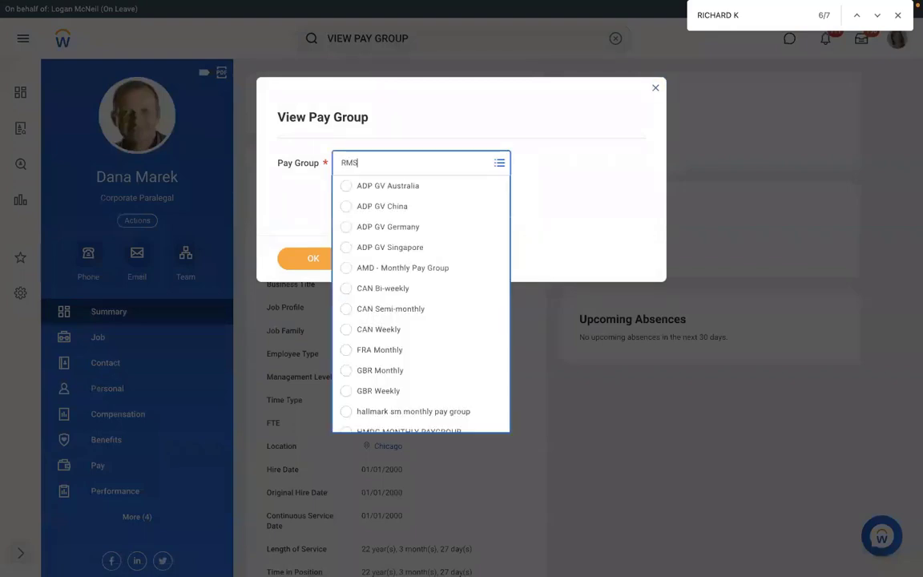
pyautogui.press('Return')
pyautogui.click(313, 255)
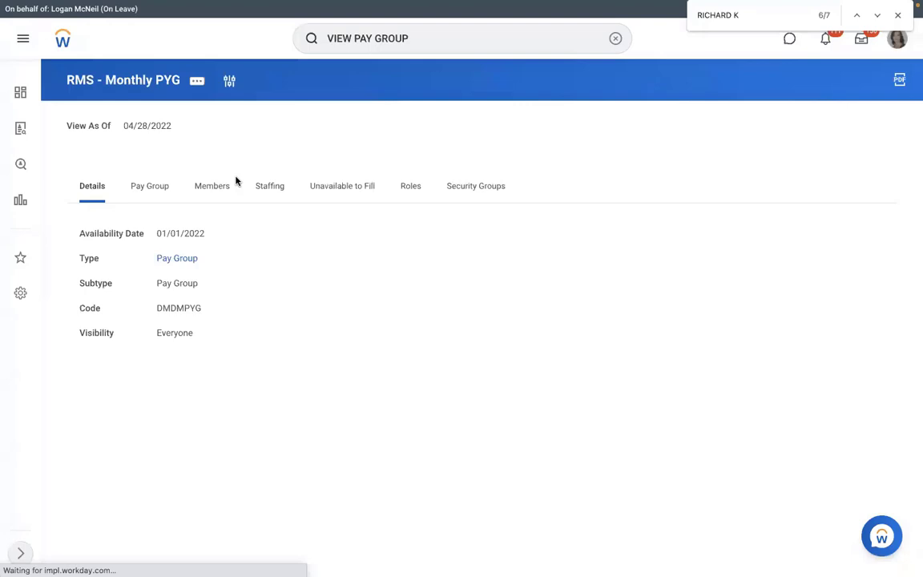
# From the third member's worker history, view the Assign Pay Group event's integration IDs
pyautogui.click(228, 185)
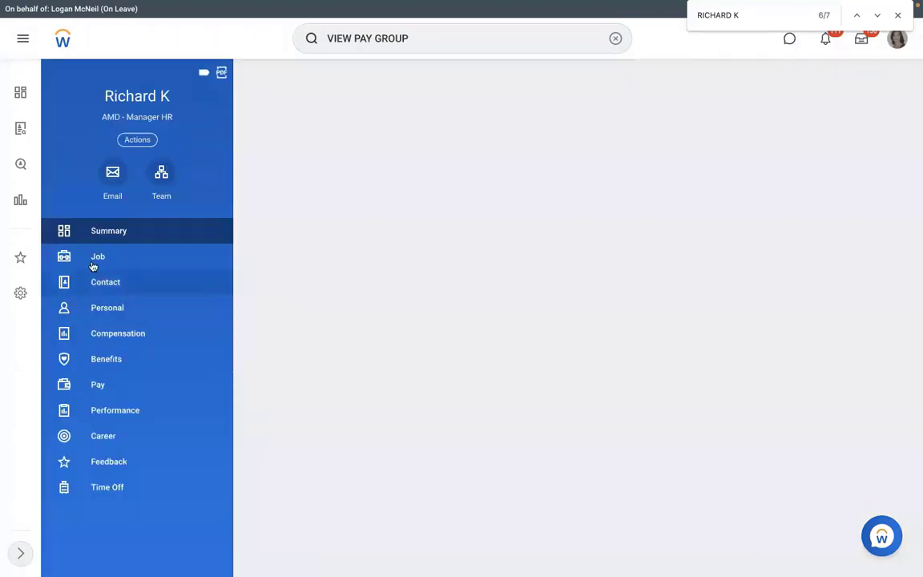
pyautogui.click(93, 264)
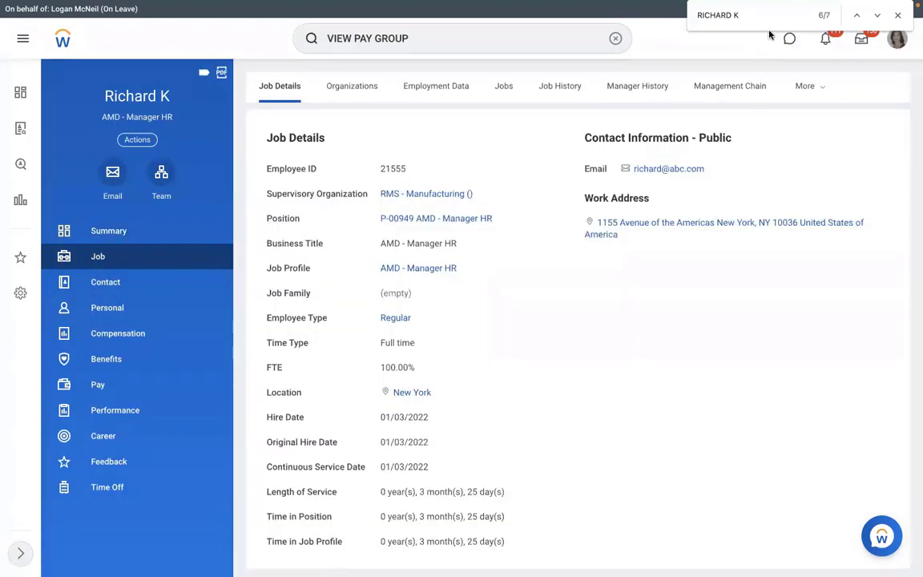
pyautogui.click(799, 93)
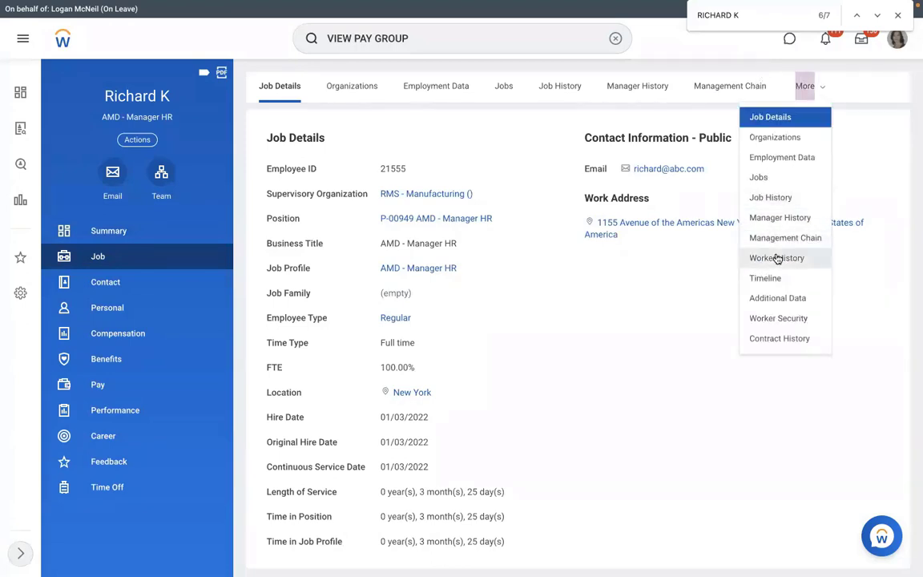
pyautogui.click(776, 257)
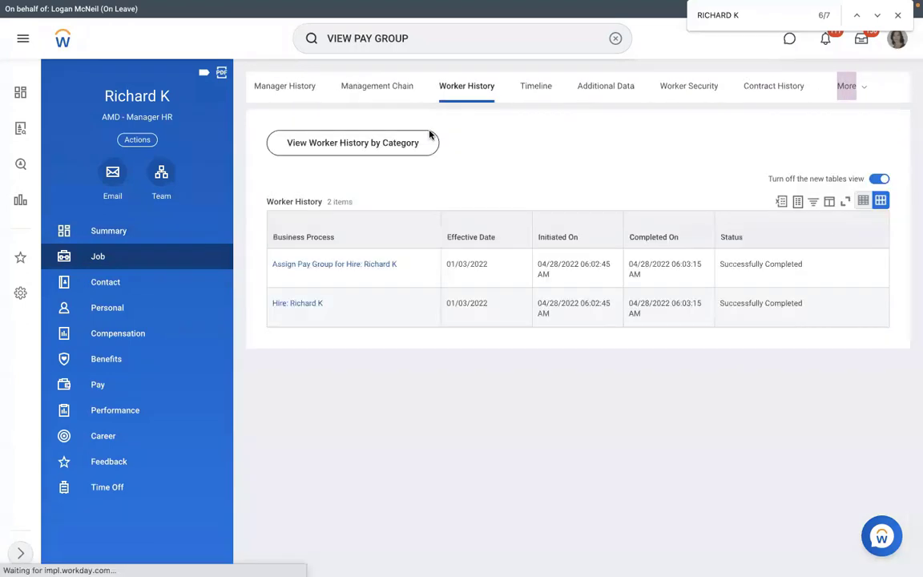
pyautogui.click(404, 264)
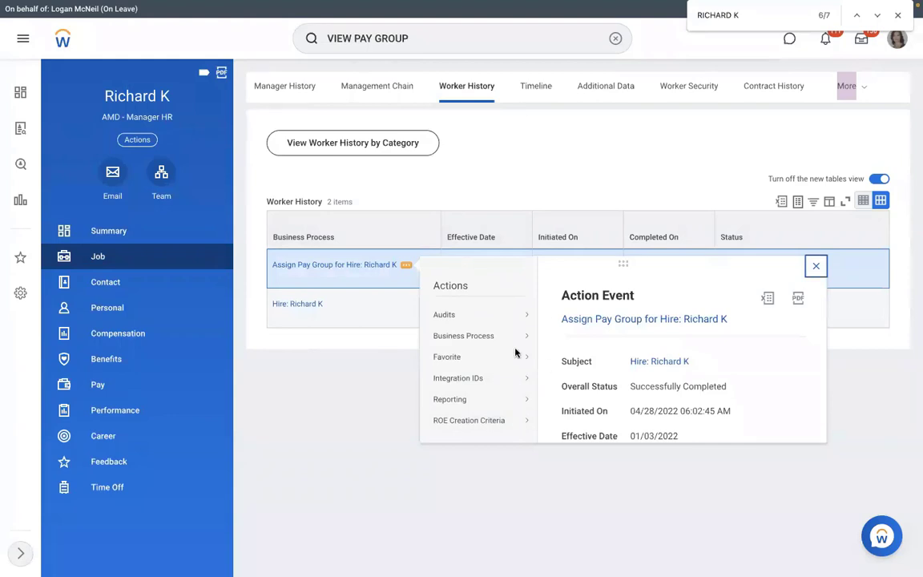
pyautogui.moveTo(480, 376)
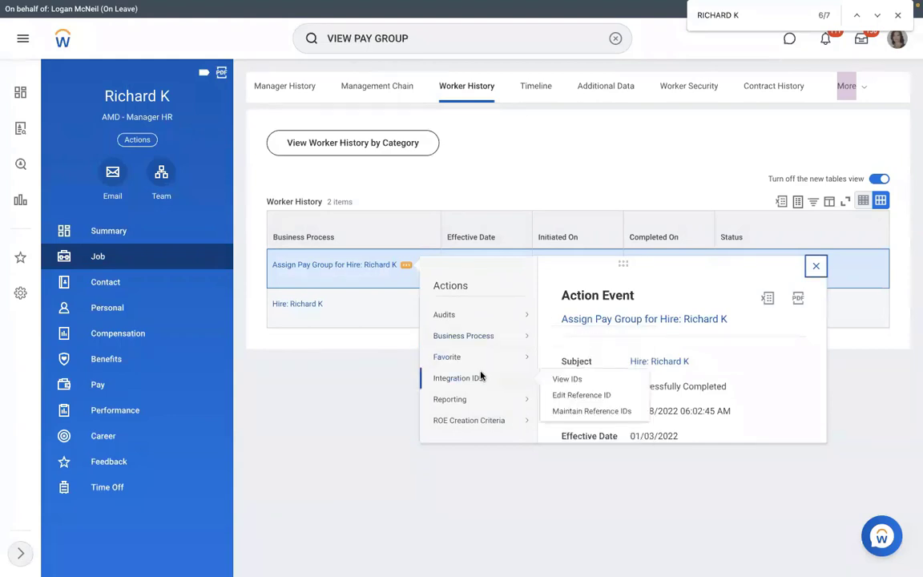
pyautogui.click(561, 378)
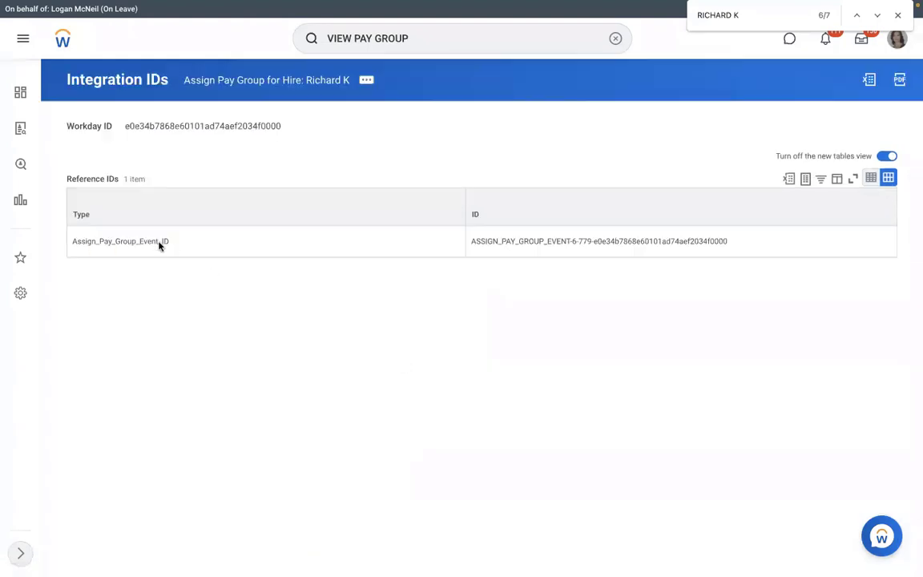
# Select the reference ID type and the Assign Pay Group event ID value on the Integration IDs page
pyautogui.moveTo(72, 242); pyautogui.dragTo(735, 245)
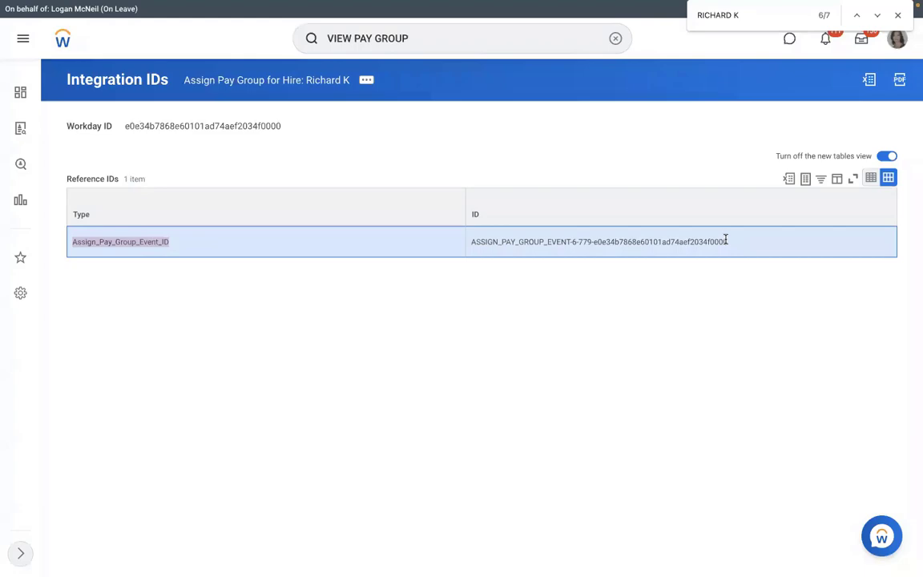
pyautogui.hotkey('ctrl', 'Left')
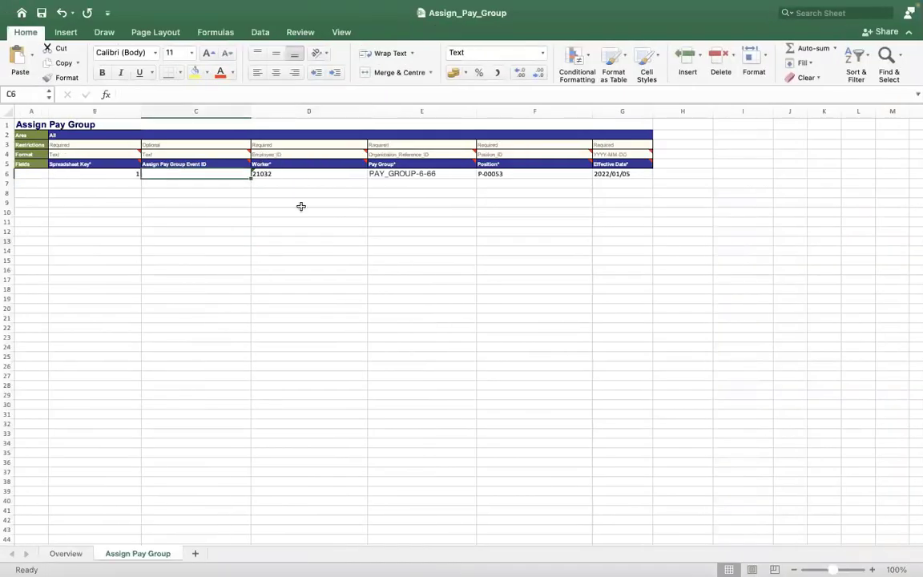
pyautogui.hotkey('ctrl', 'Right')
pyautogui.moveTo(471, 241); pyautogui.dragTo(729, 243)
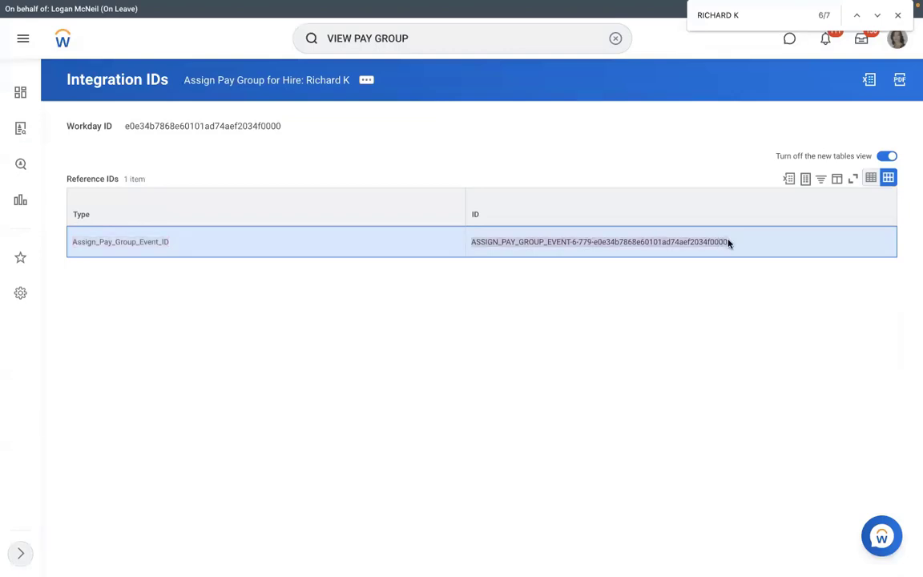
# Test 464884 in Excel cell C6 against Workday, then delete it so C6 stays blank
pyautogui.hotkey('ctrl', 'Left')
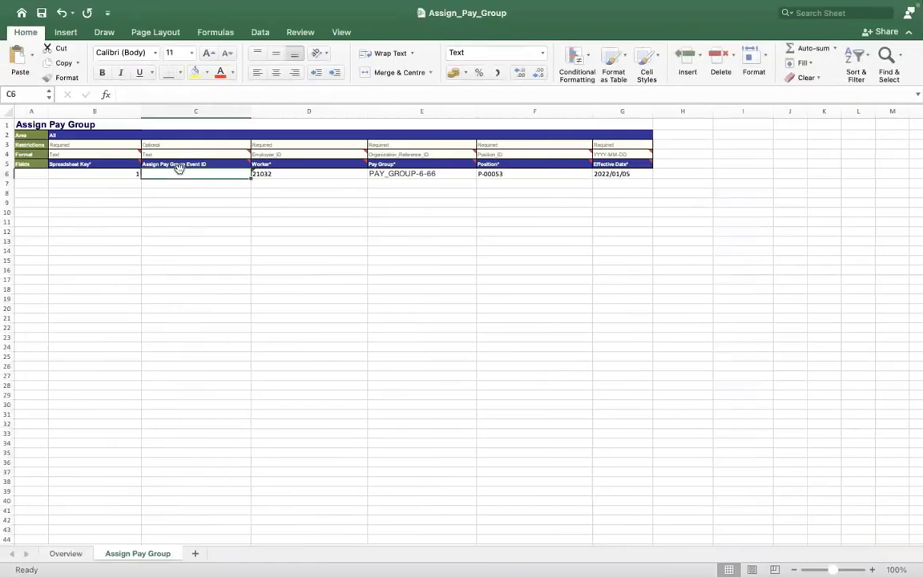
pyautogui.doubleClick(174, 172)
pyautogui.write('464884')
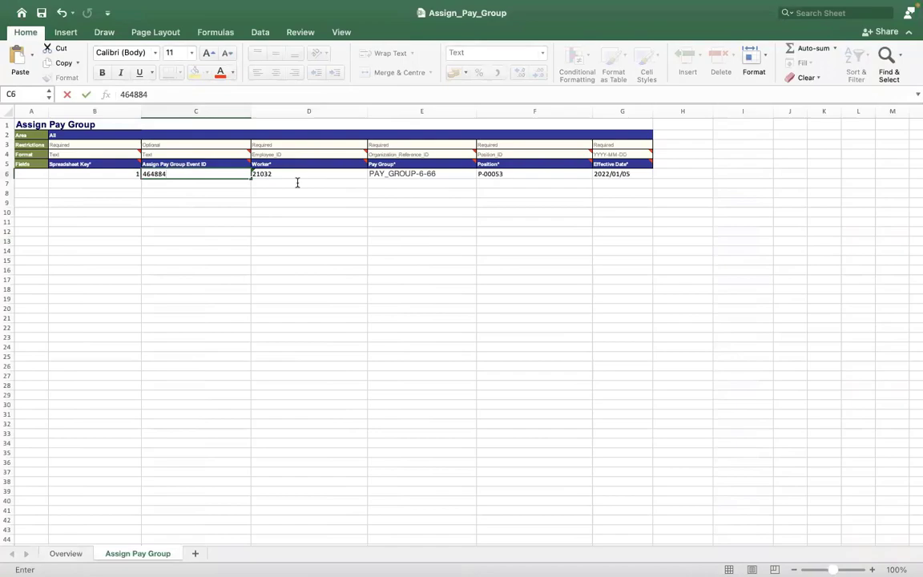
pyautogui.hotkey('ctrl', 'Right')
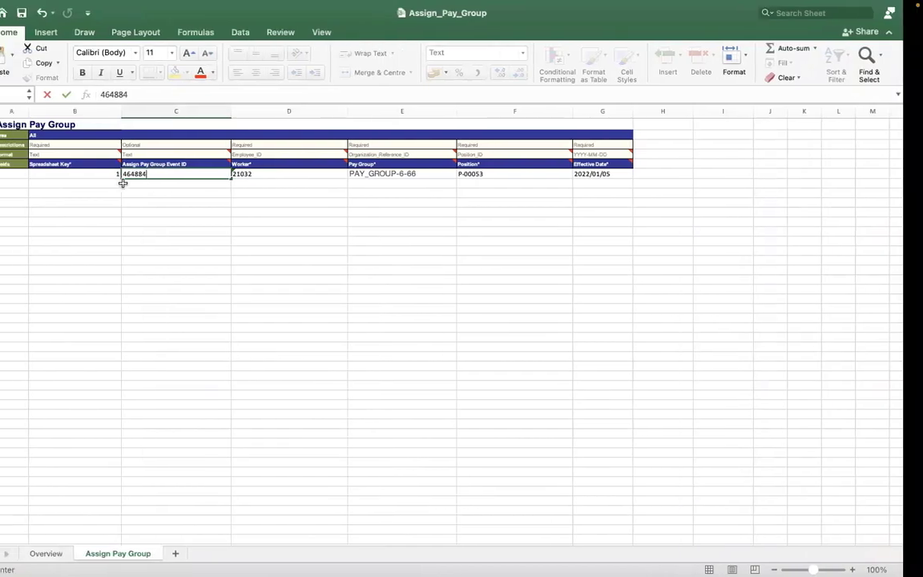
pyautogui.hotkey('ctrl', 'Right')
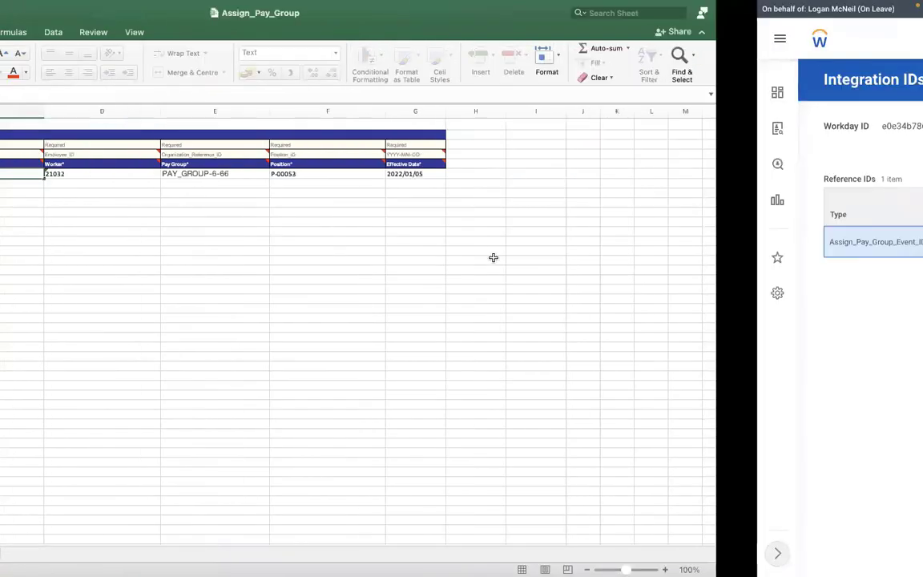
pyautogui.hotkey('ctrl', 'Left')
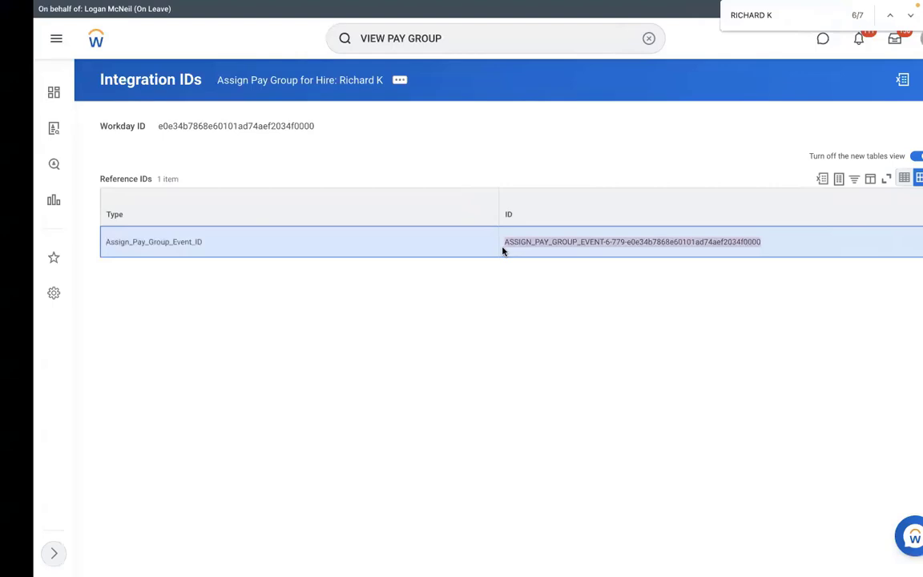
pyautogui.hotkey('ctrl', 'Left')
pyautogui.press('BackSpace')
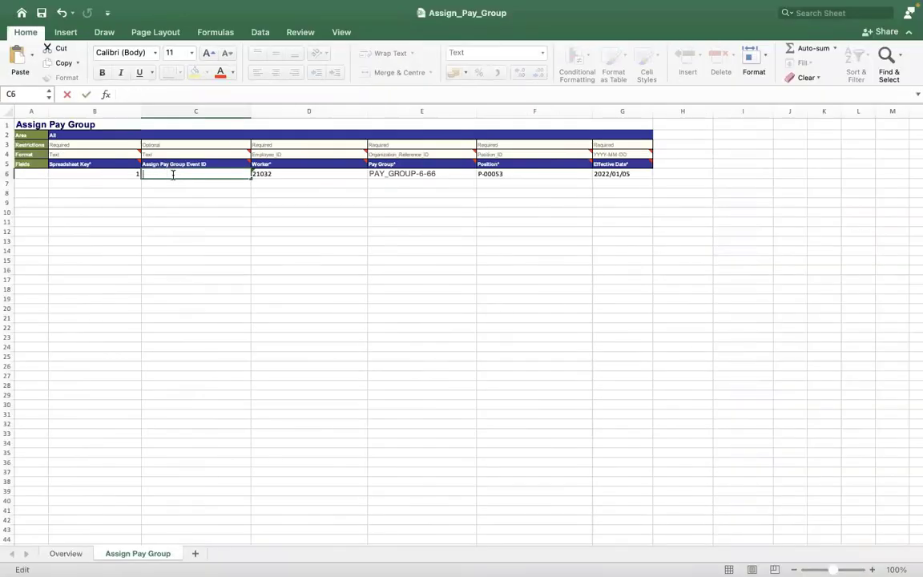
# Review the Worker, Pay Group and Position values in D6, E6 and F6
pyautogui.click(280, 274)
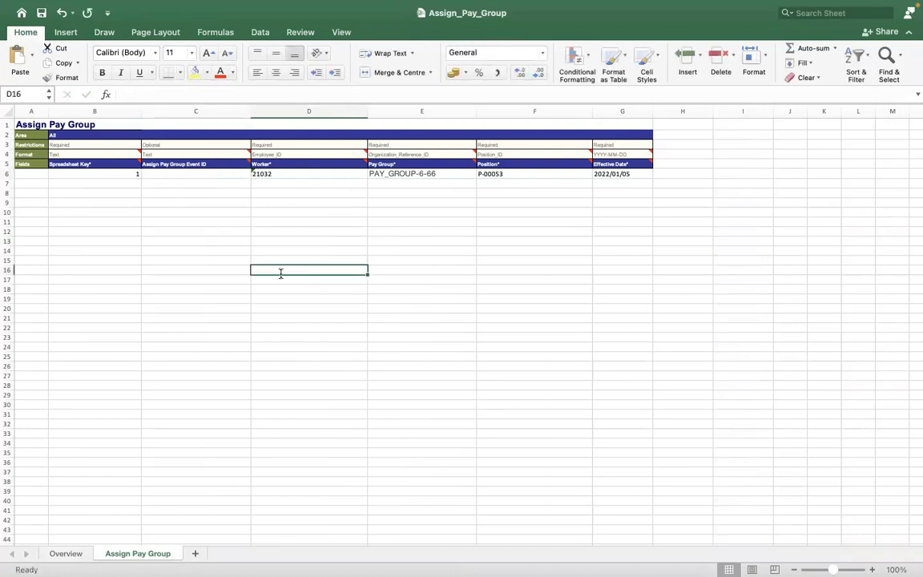
pyautogui.click(308, 175)
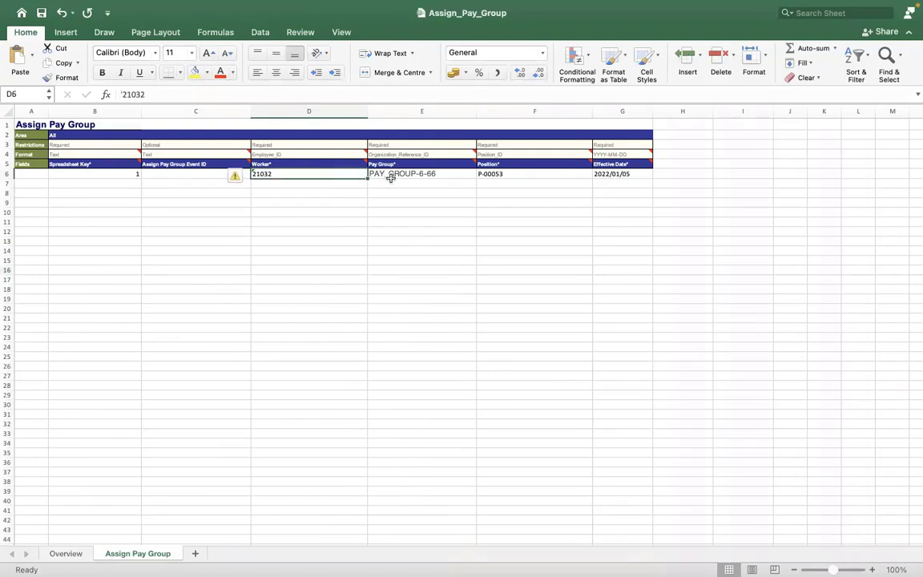
pyautogui.click(390, 177)
pyautogui.click(506, 173)
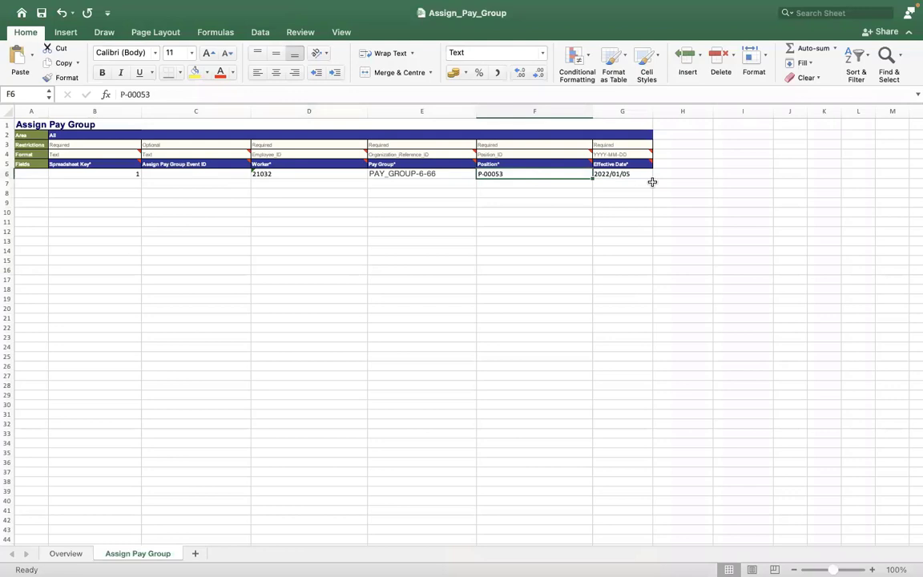
# On the Overview sheet, show the Processing Instruction choices for cell C7
pyautogui.click(63, 553)
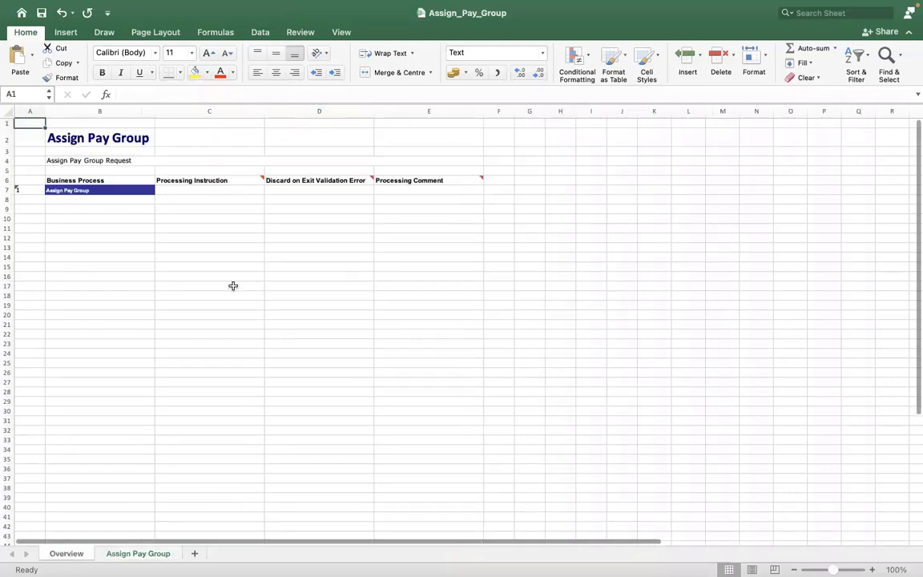
pyautogui.click(187, 191)
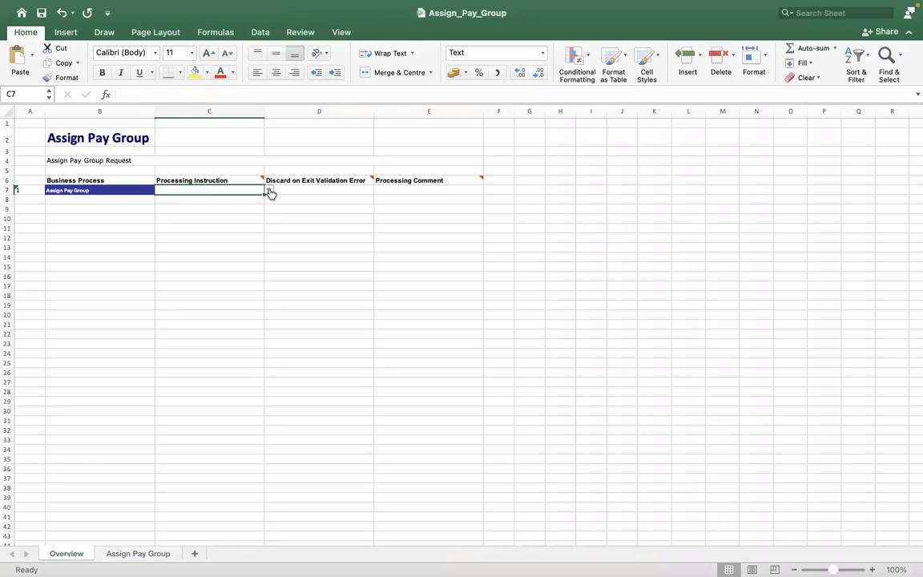
pyautogui.click(270, 192)
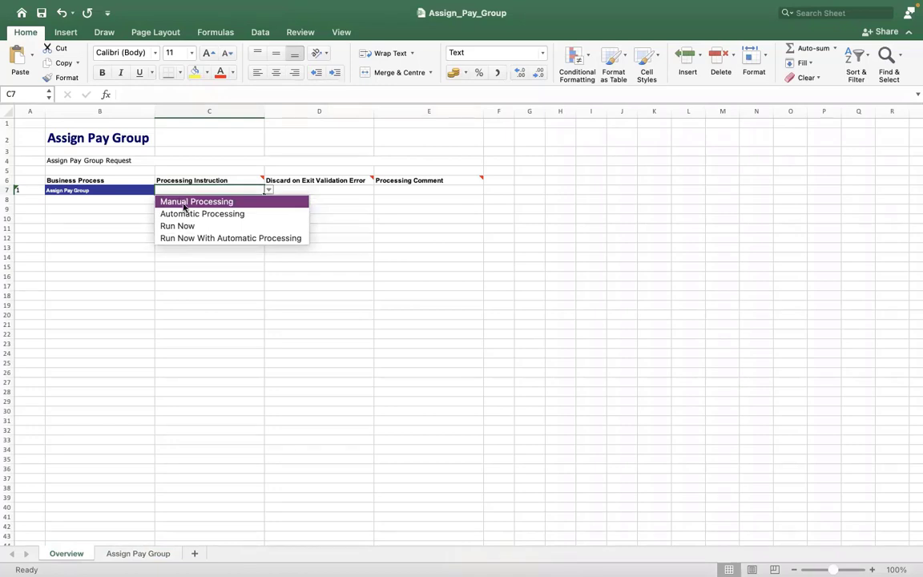
# Set Processing Instruction to Automatic Processing and Discard on Exit Validation Error to Y
pyautogui.click(183, 213)
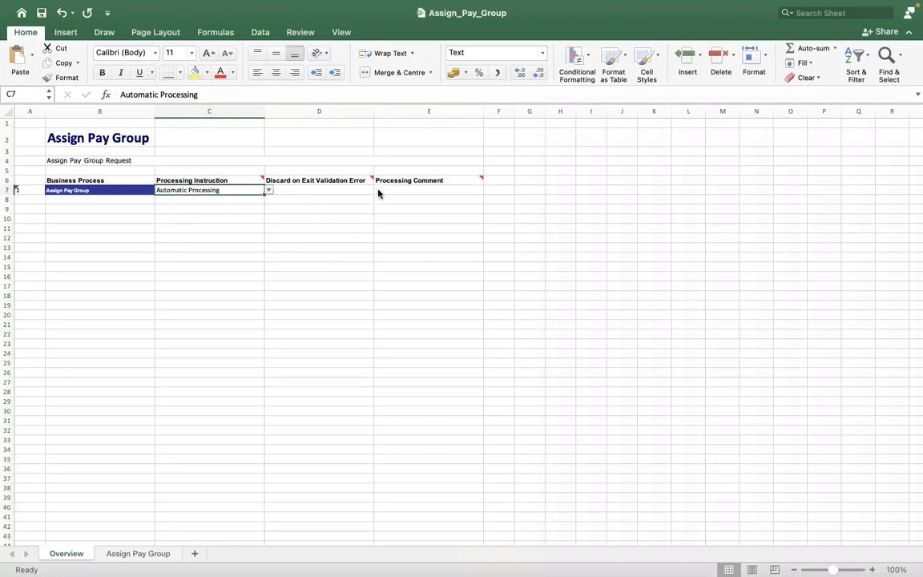
pyautogui.press('Right')
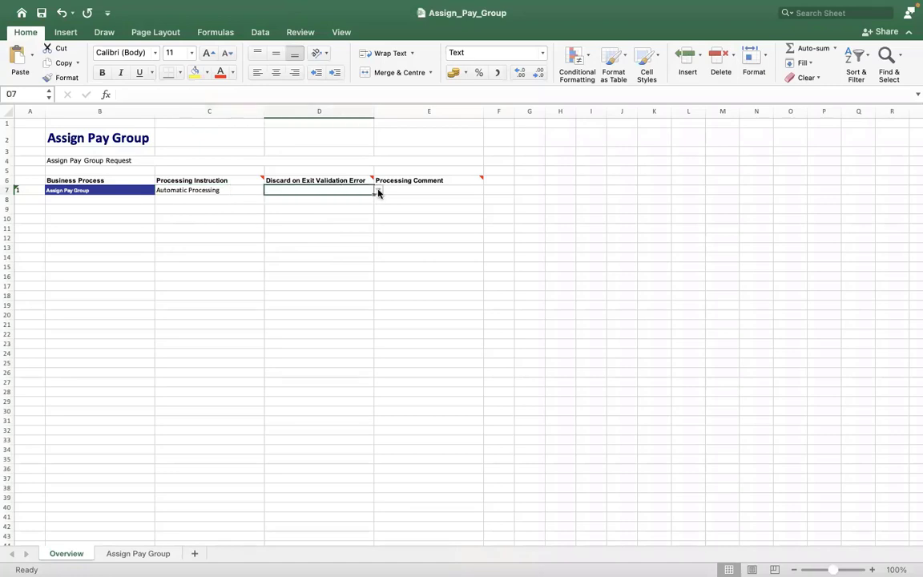
pyautogui.click(378, 192)
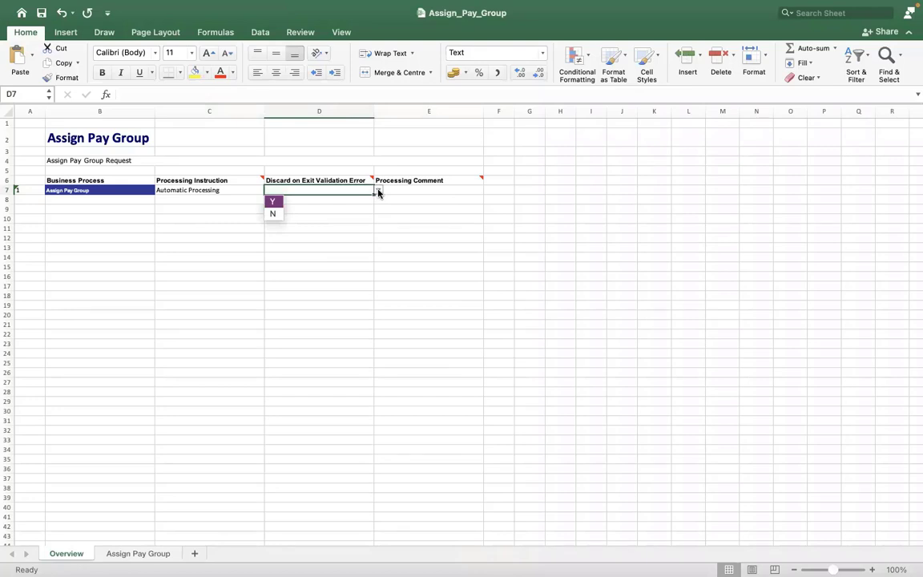
pyautogui.click(273, 201)
# Enter INCIDENT0000234 as the Processing Comment in E7
pyautogui.click(410, 188)
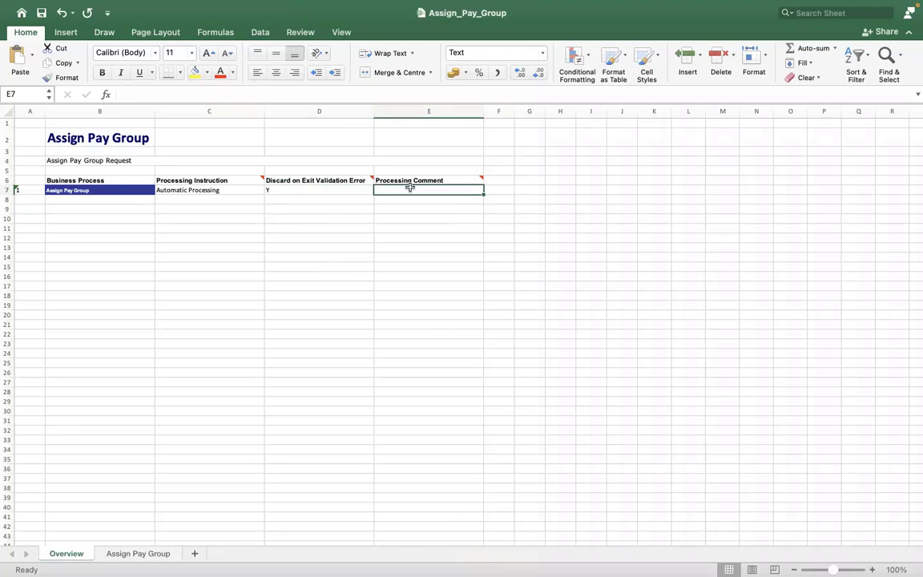
pyautogui.write('INCIDENT')
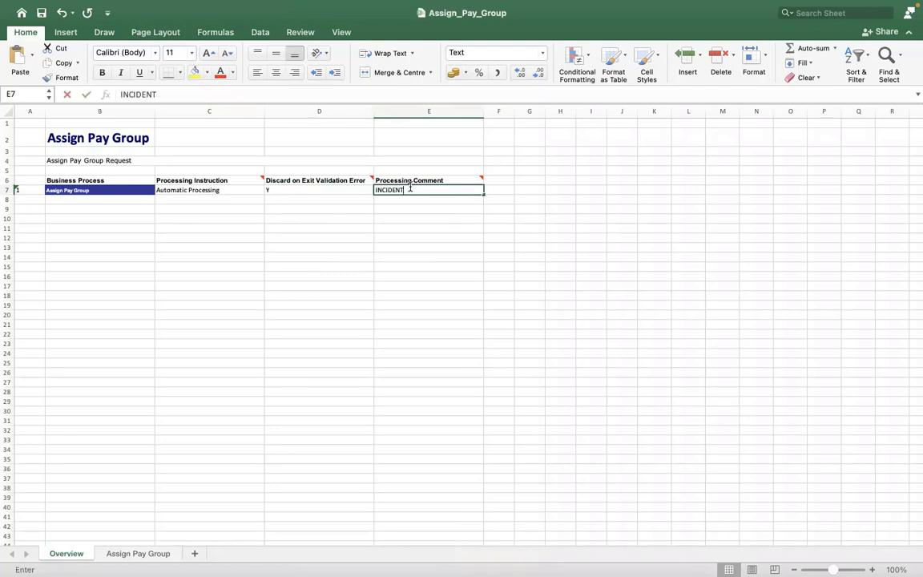
pyautogui.write('0000')
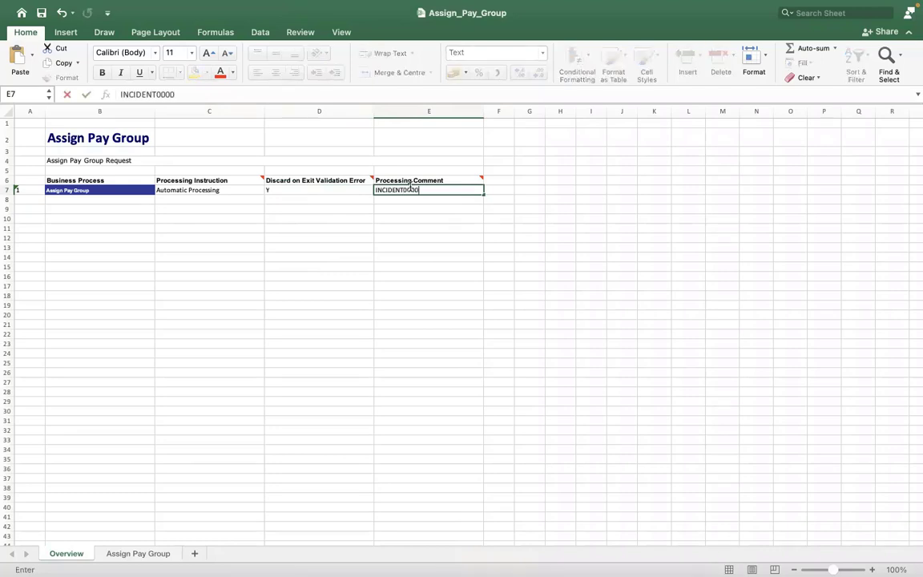
pyautogui.write('234')
pyautogui.click(338, 264)
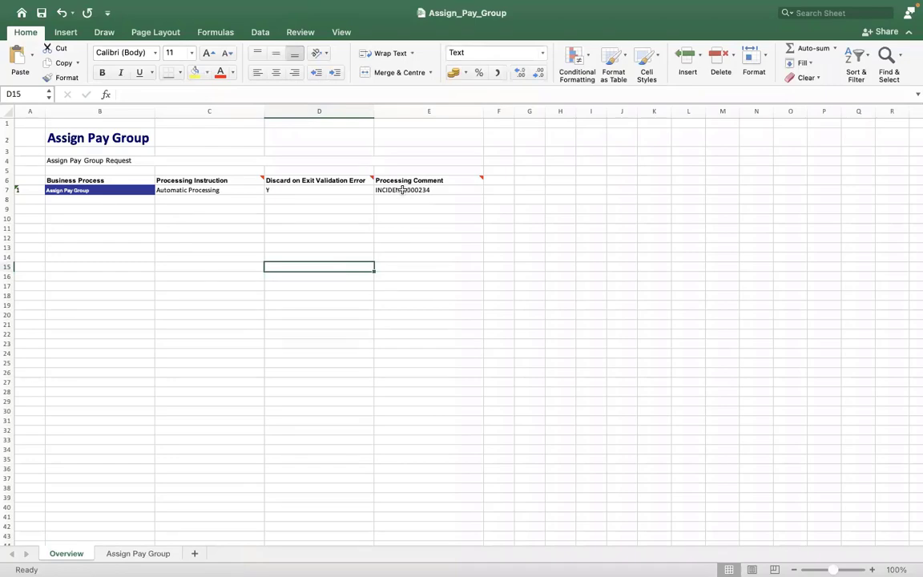
pyautogui.click(321, 209)
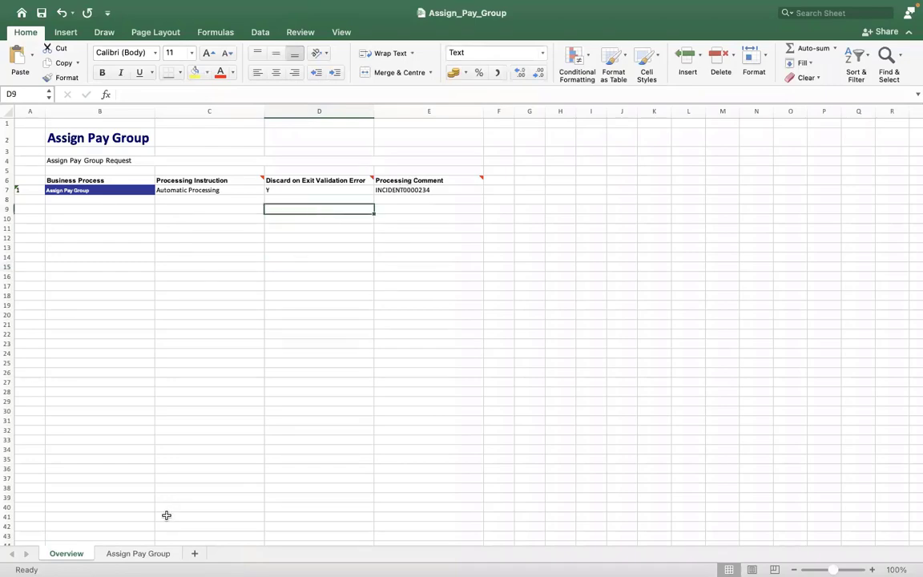
pyautogui.click(145, 552)
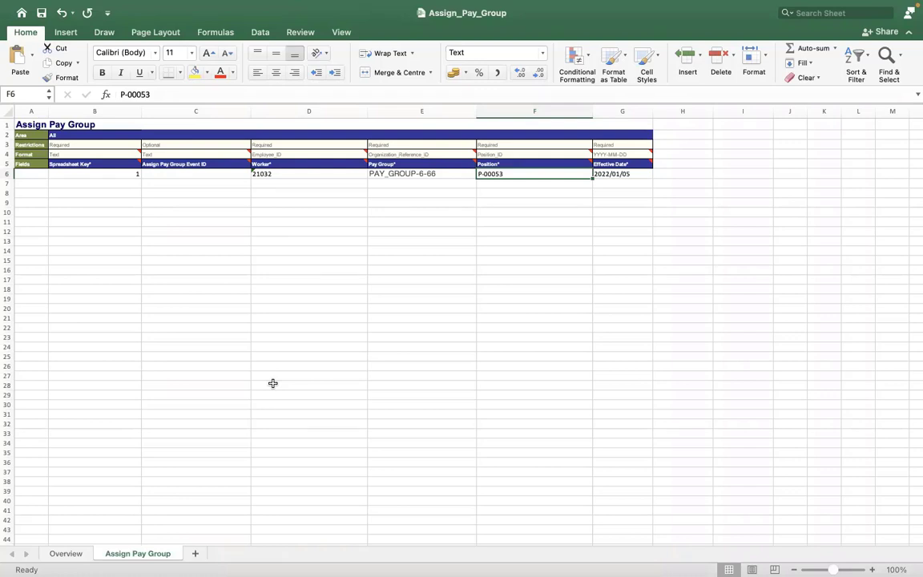
pyautogui.click(186, 124)
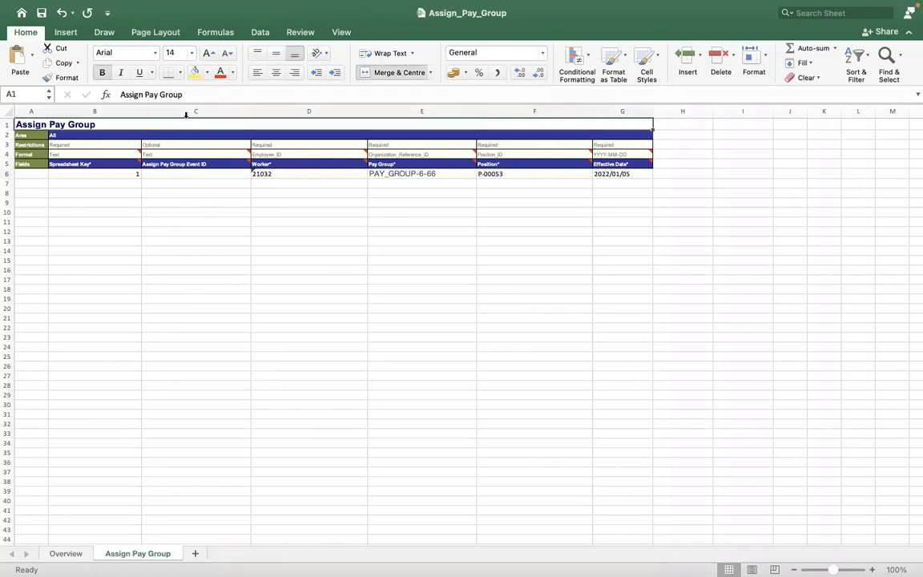
pyautogui.click(186, 111)
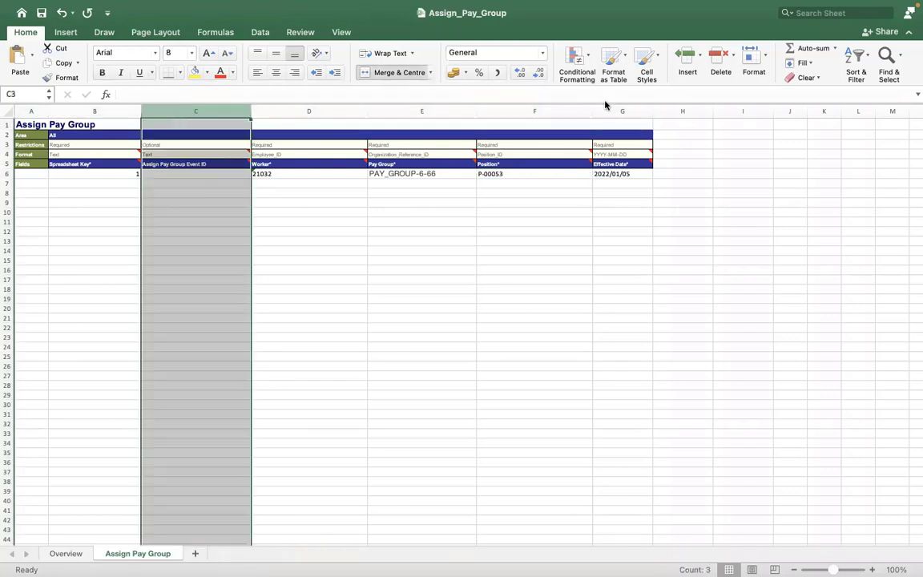
pyautogui.click(552, 113)
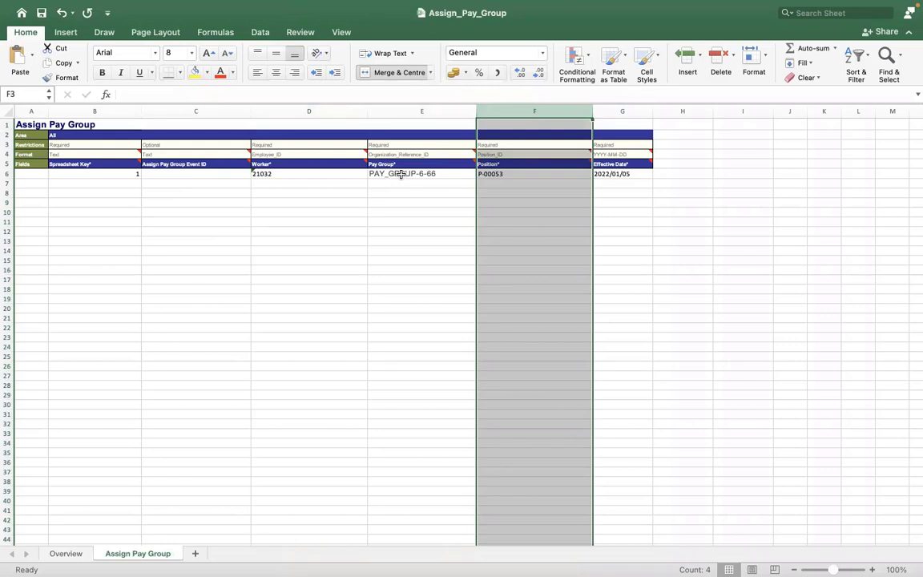
pyautogui.click(497, 172)
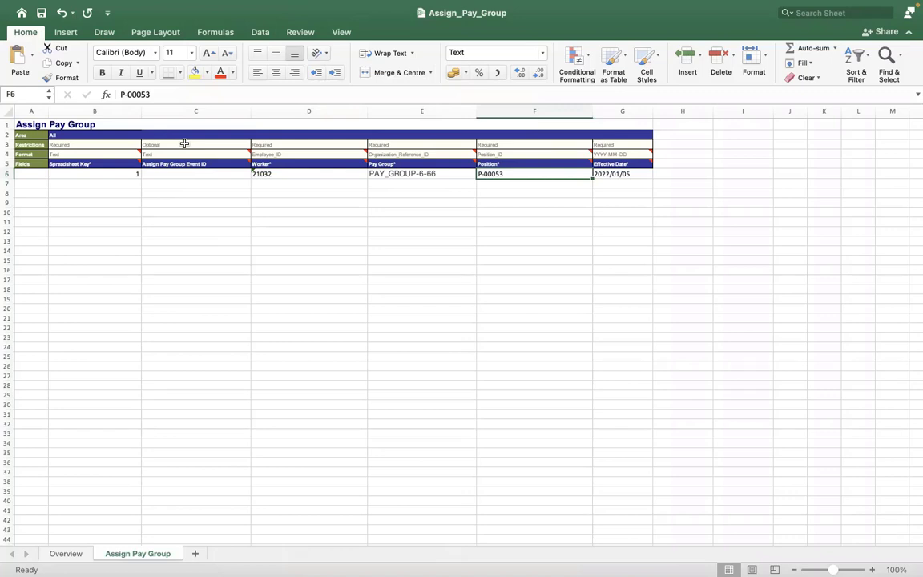
pyautogui.click(193, 135)
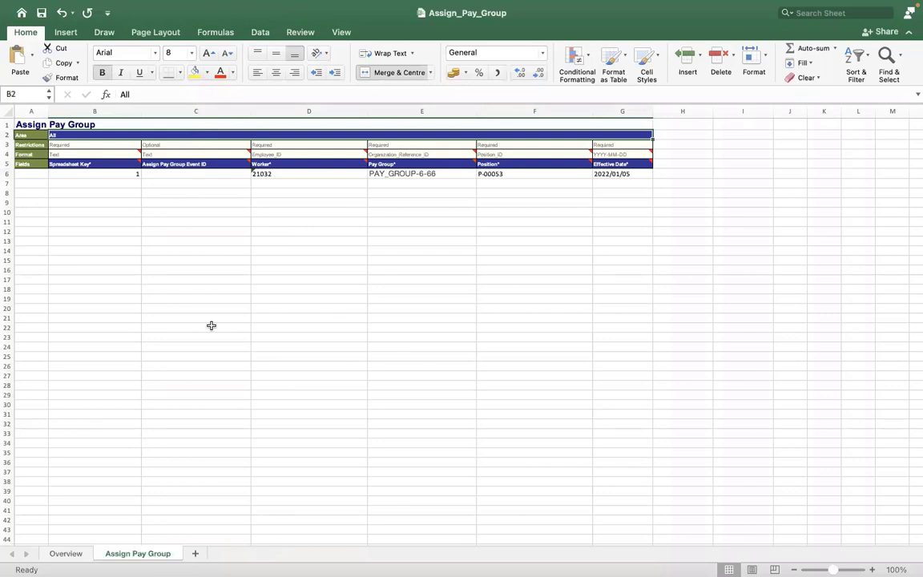
pyautogui.click(210, 325)
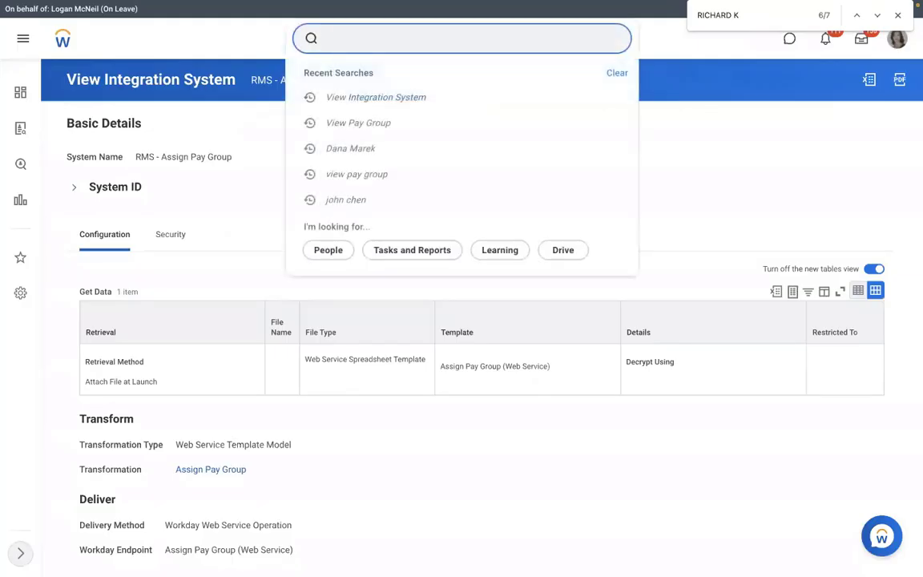
# View the RMS - Assign Pay Group integration system via the VIEW INT SYS search
pyautogui.write('VIEW INT SYS')
pyautogui.click(309, 150)
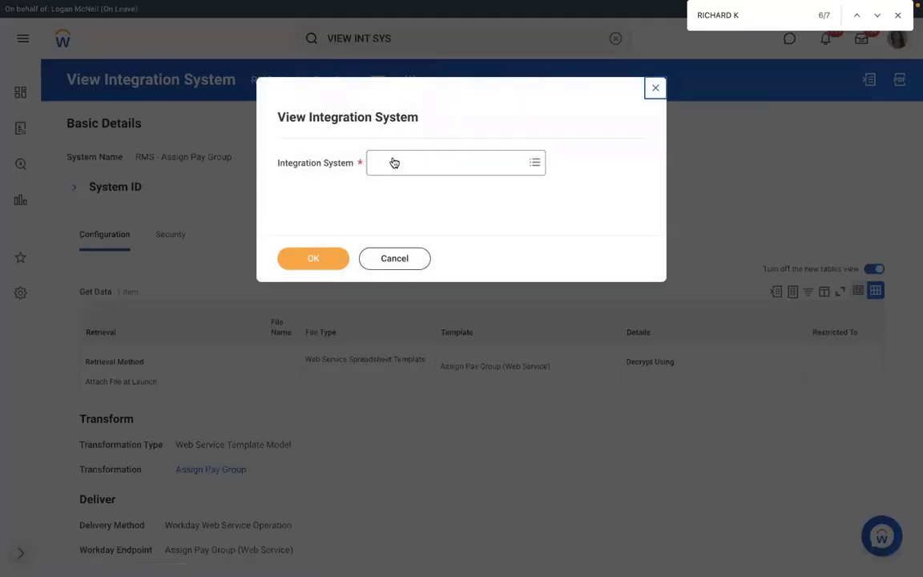
pyautogui.click(392, 161)
pyautogui.write('RMS')
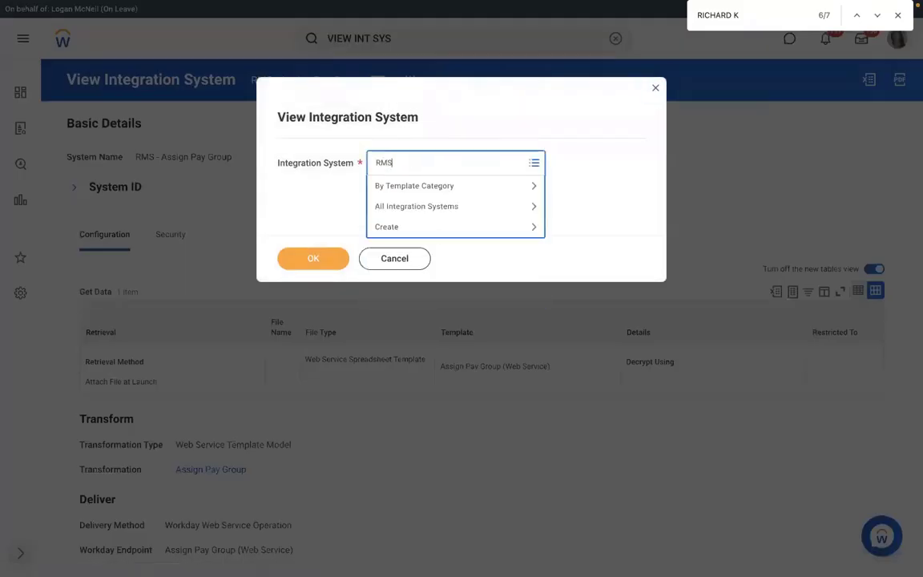
pyautogui.press('Return')
pyautogui.click(312, 265)
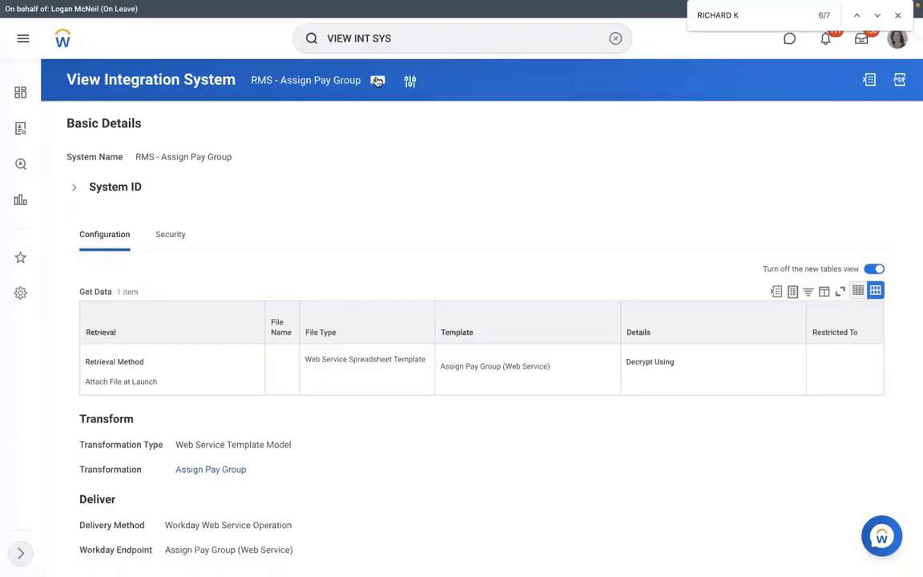
# Launch the integration through Integration > Launch / Schedule, set to Run Now
pyautogui.click(378, 81)
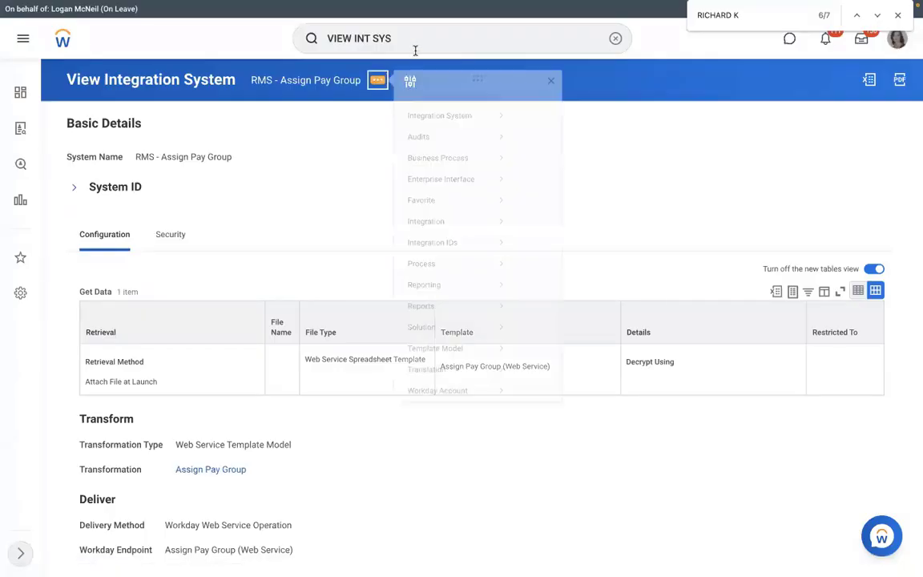
pyautogui.moveTo(429, 235)
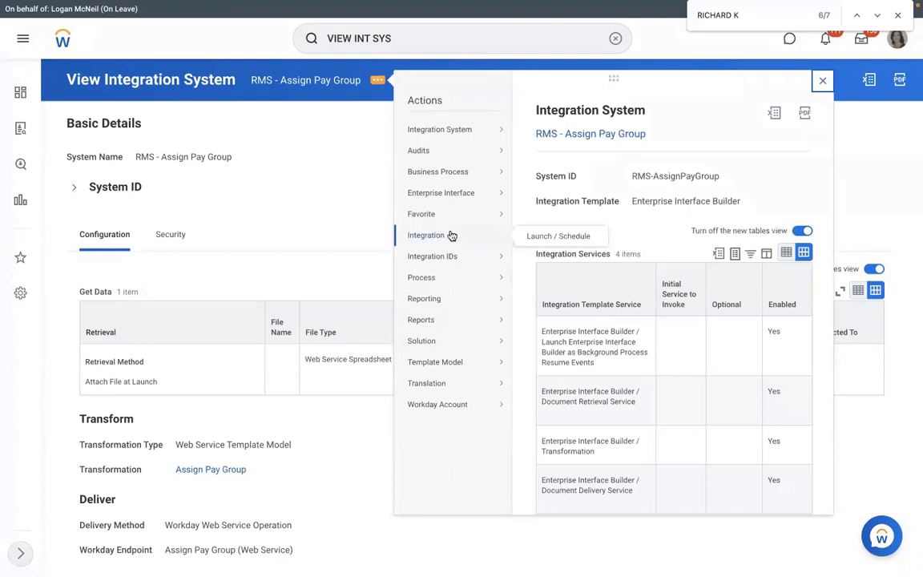
pyautogui.click(541, 238)
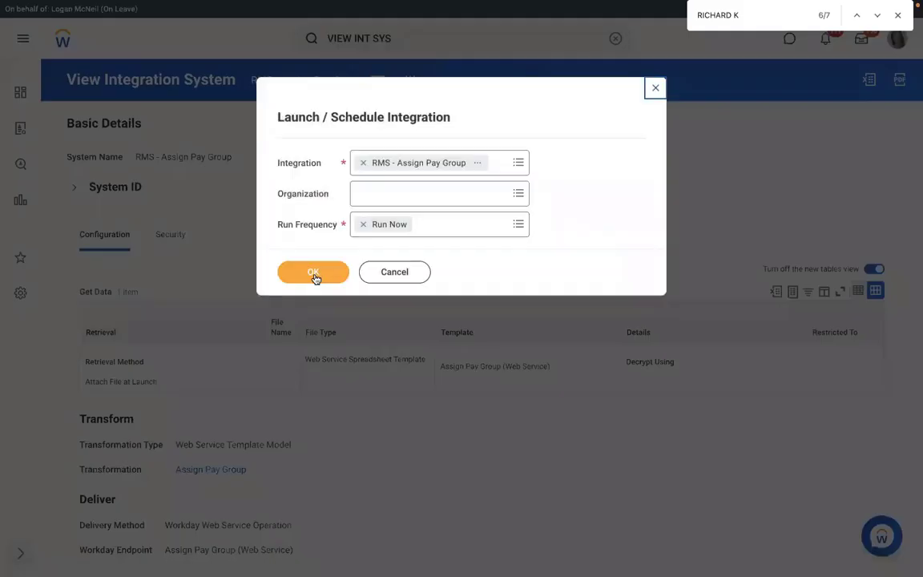
pyautogui.click(313, 275)
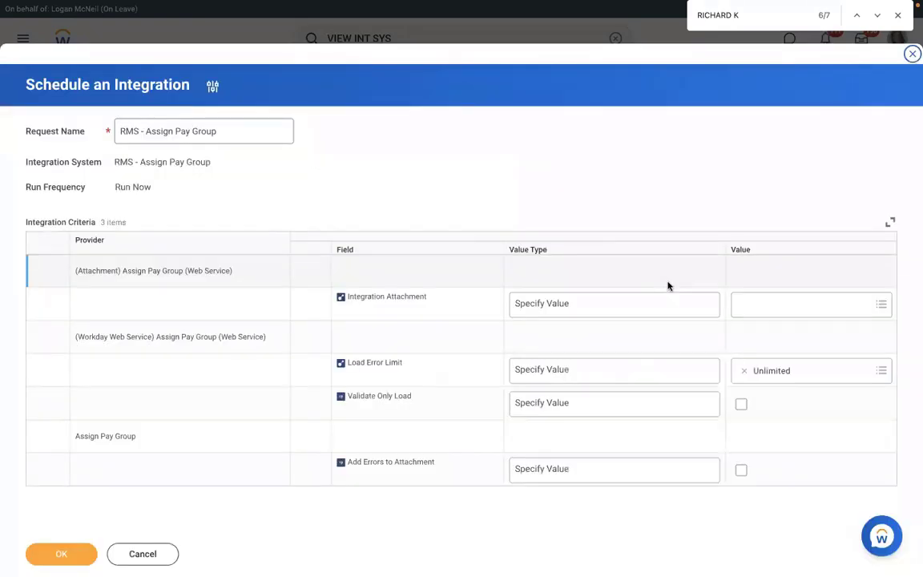
# Create a new integration attachment containing the uploaded Assign_Pay_Group.xlsx file
pyautogui.click(775, 302)
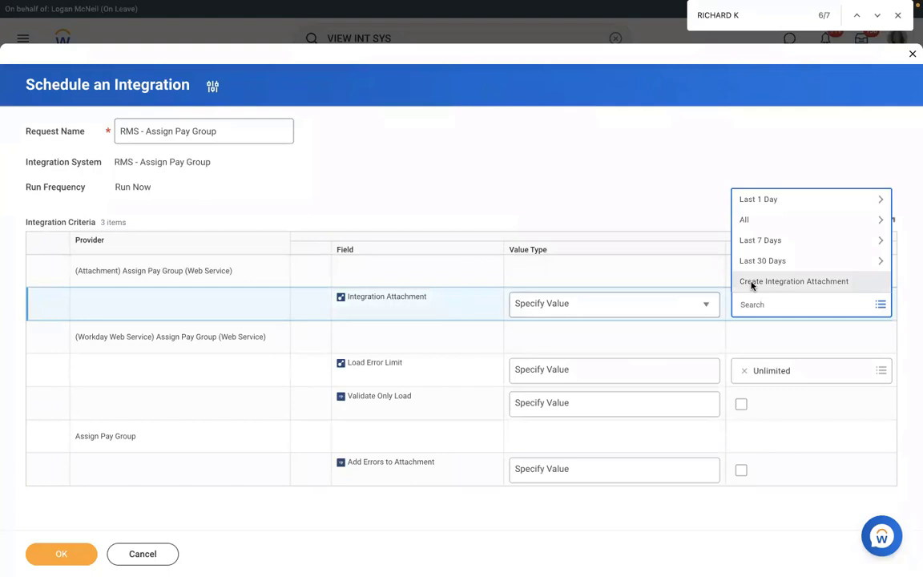
pyautogui.click(752, 283)
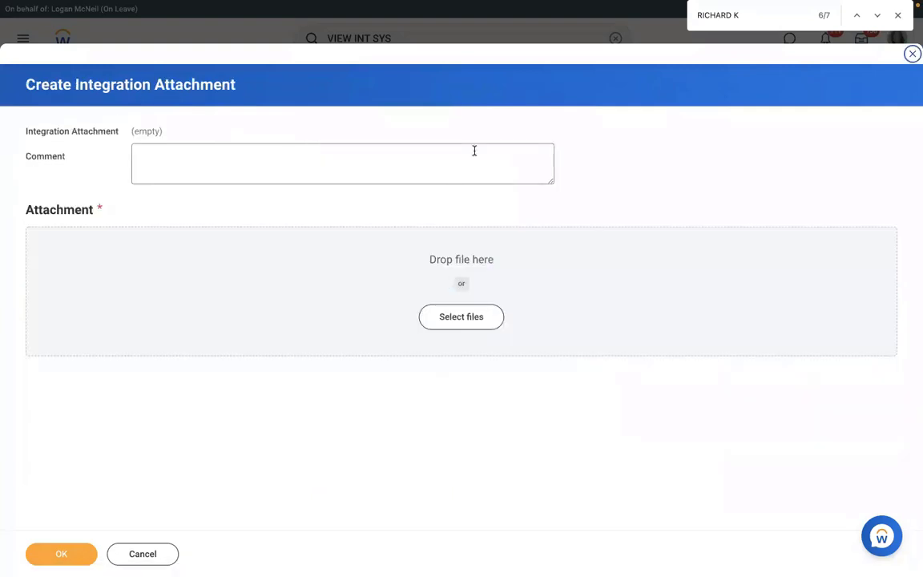
pyautogui.click(444, 318)
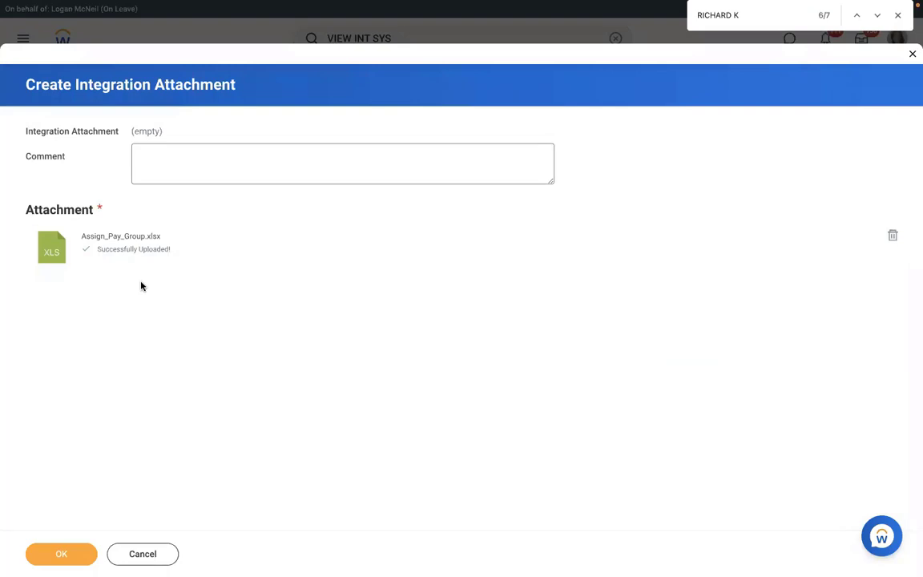
pyautogui.click(60, 552)
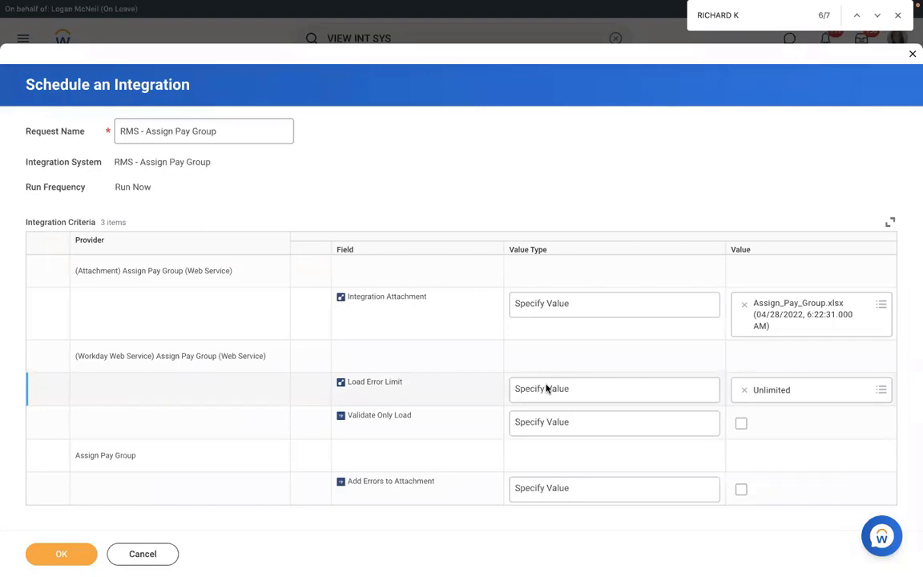
# Try Load Error Limit values 10 and 1, then set it back to Unlimited
pyautogui.click(571, 391)
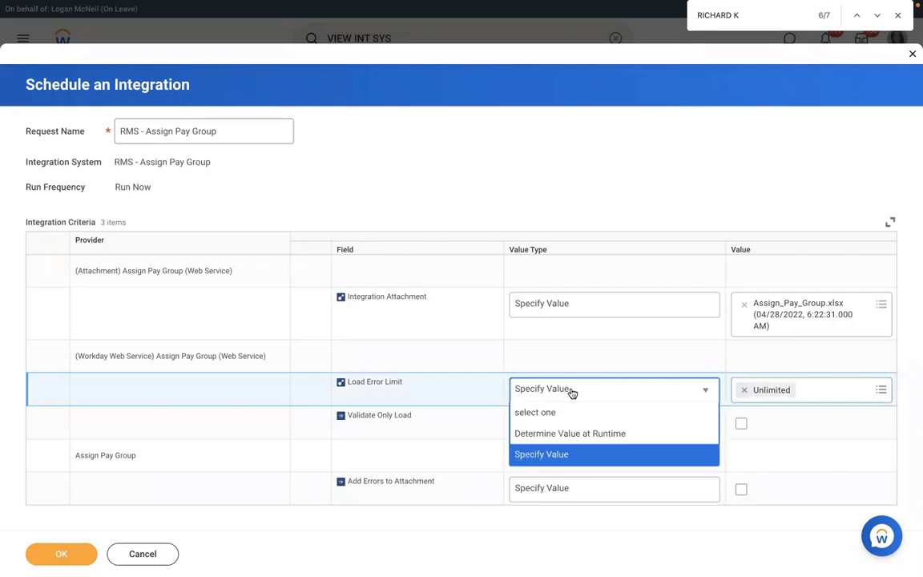
pyautogui.click(540, 457)
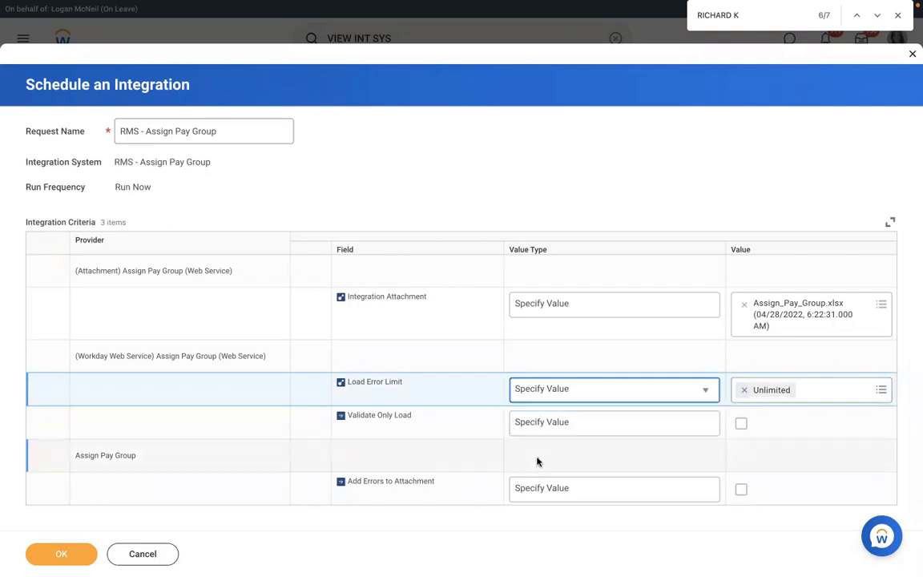
pyautogui.click(742, 389)
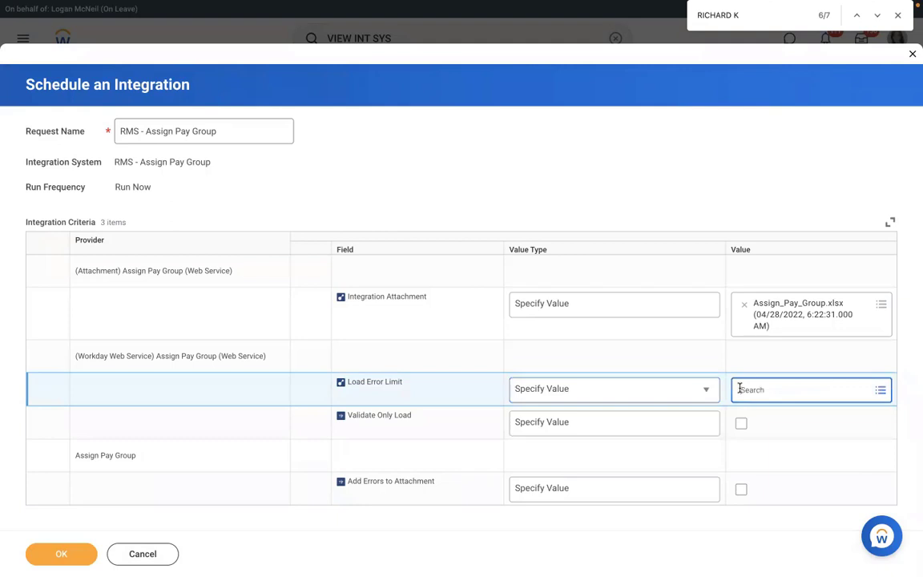
pyautogui.click(767, 388)
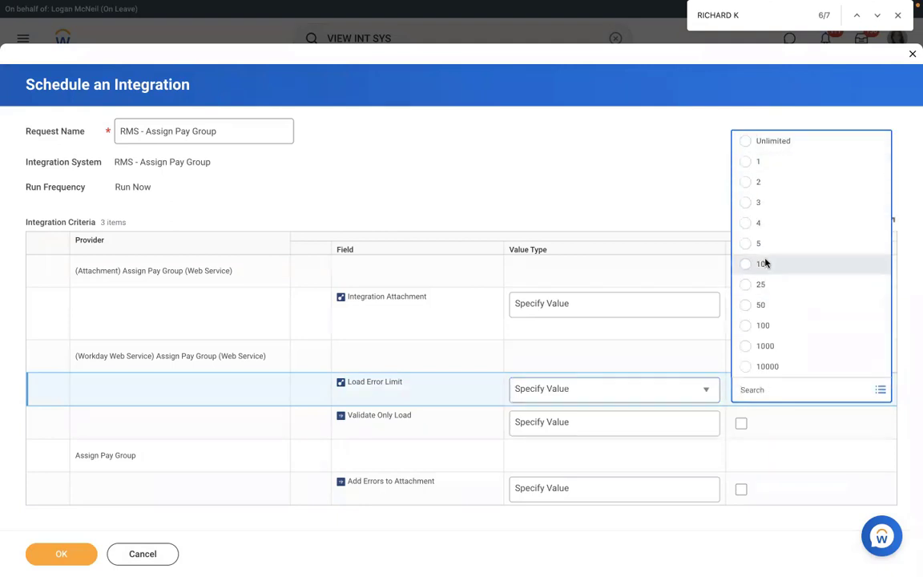
pyautogui.click(762, 264)
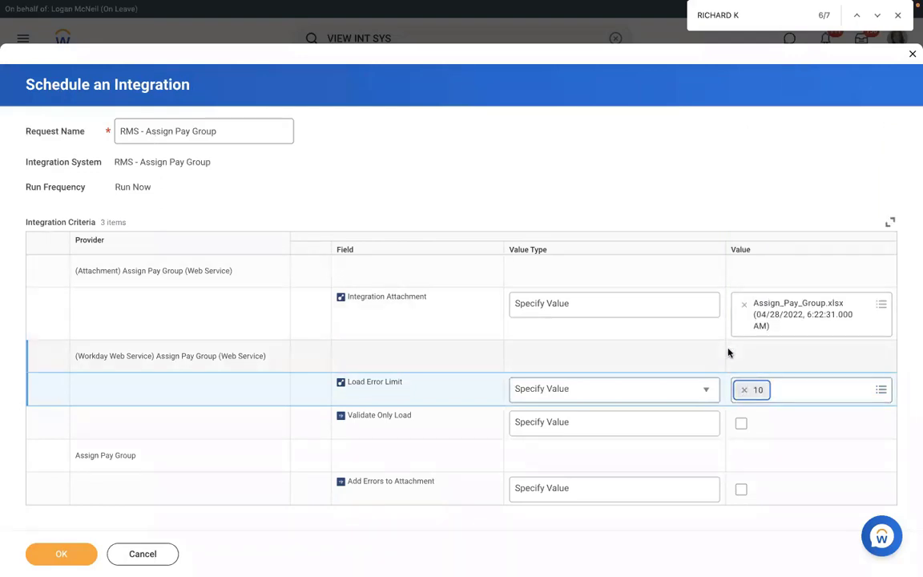
pyautogui.click(743, 389)
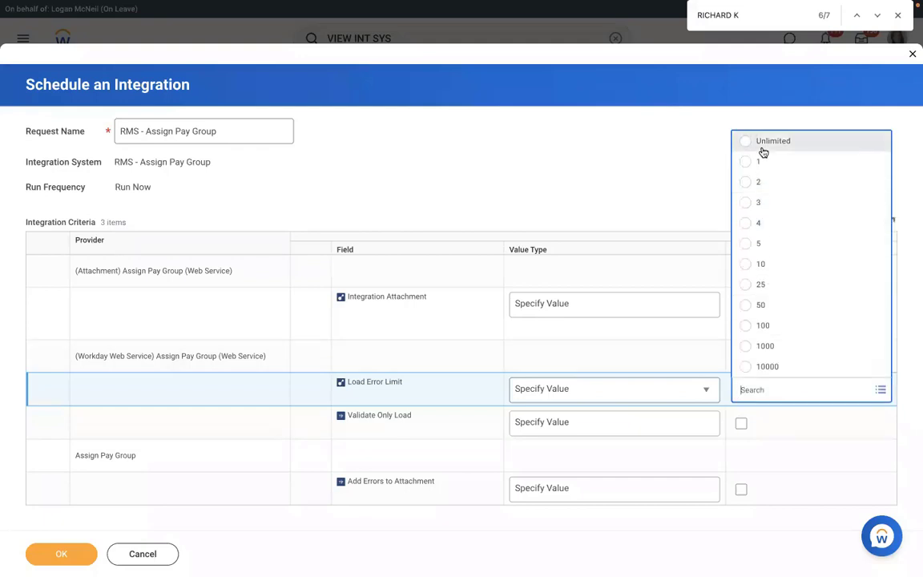
pyautogui.click(770, 165)
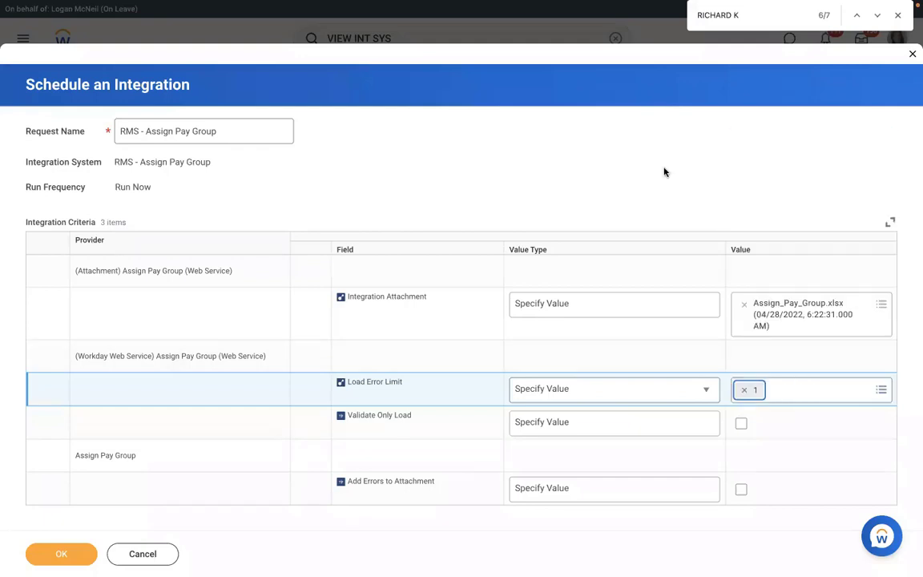
pyautogui.click(744, 390)
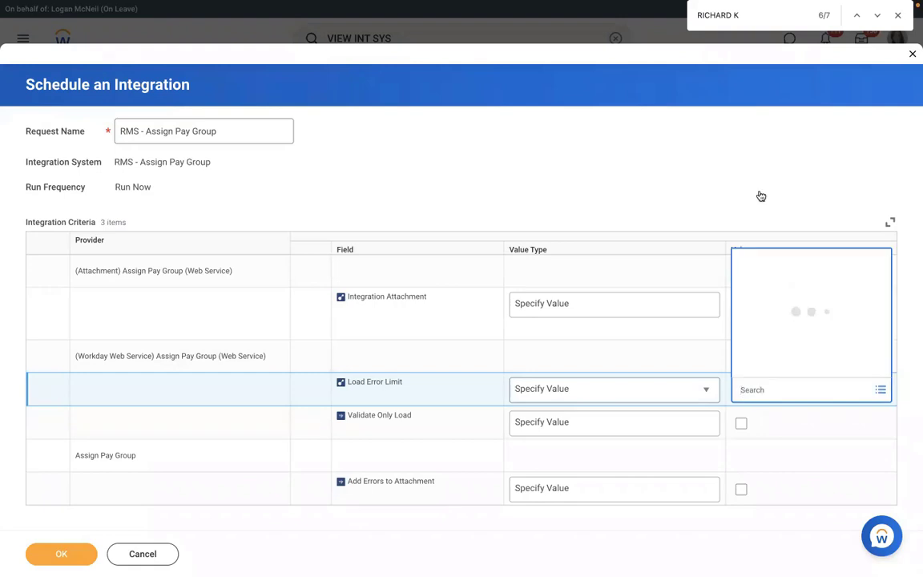
pyautogui.click(736, 144)
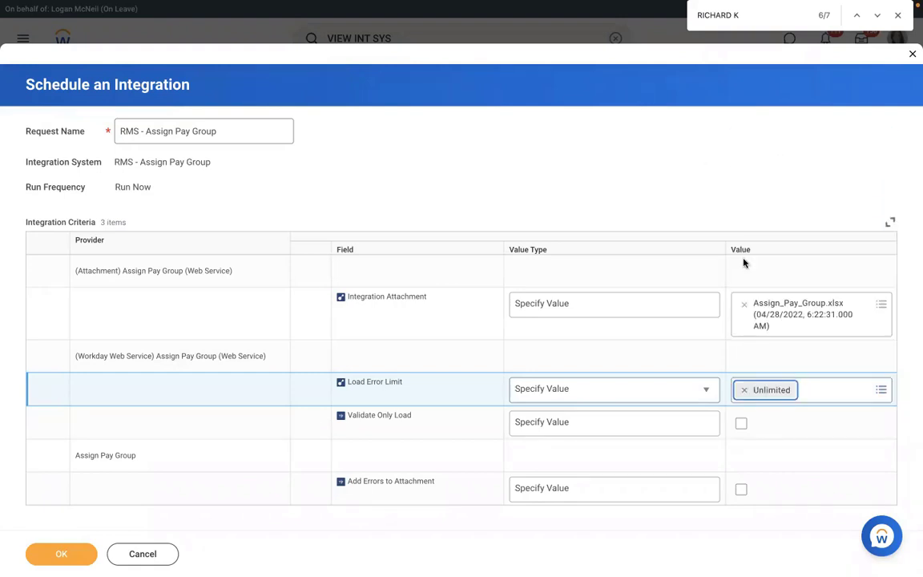
# Turn on Validate Only Load for the integration run
pyautogui.click(607, 425)
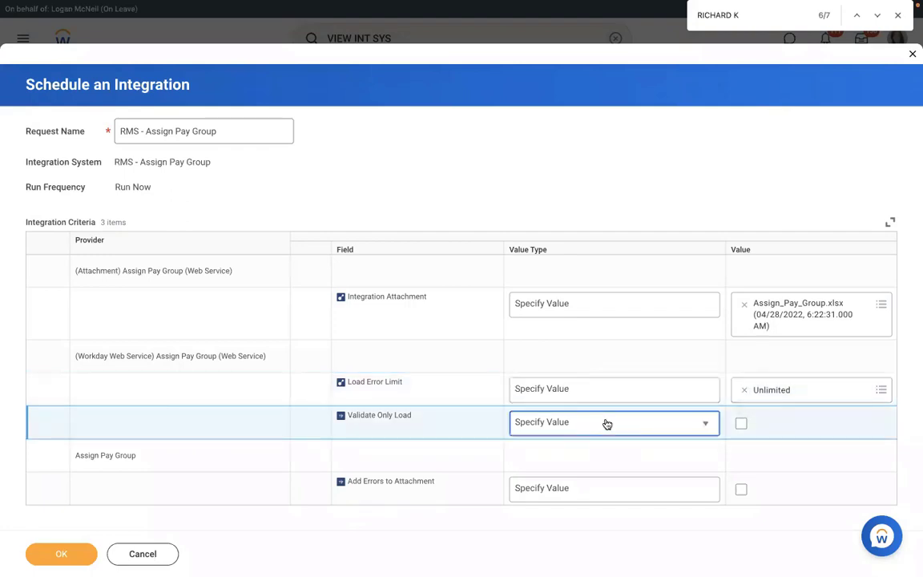
pyautogui.click(632, 422)
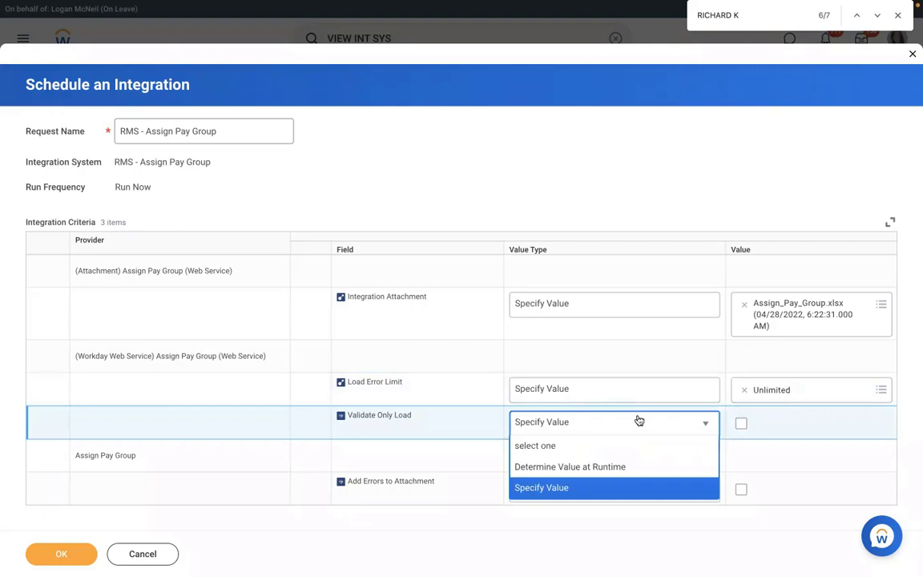
pyautogui.click(742, 425)
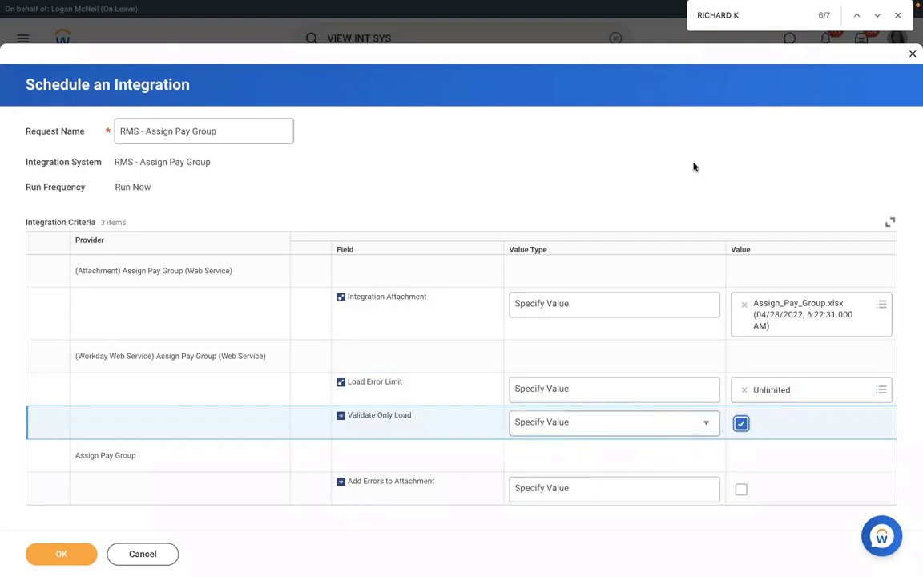
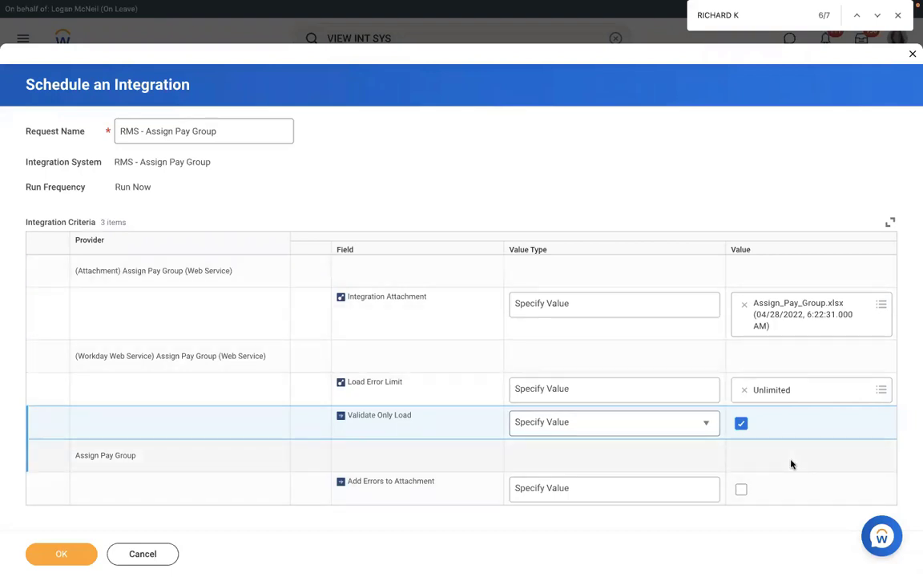
# Enable Add Errors to Attachment, submit the validate-only run, and refresh its status
pyautogui.click(743, 491)
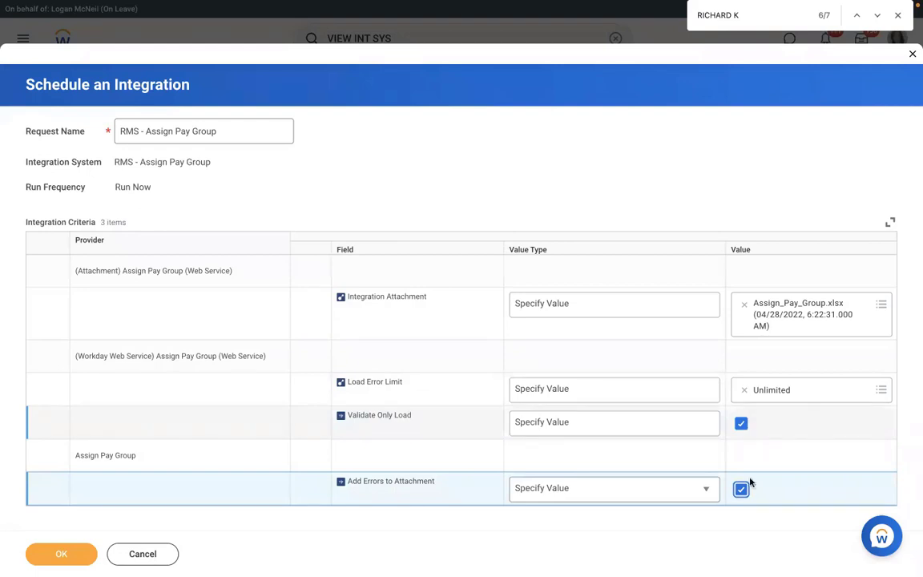
pyautogui.click(61, 556)
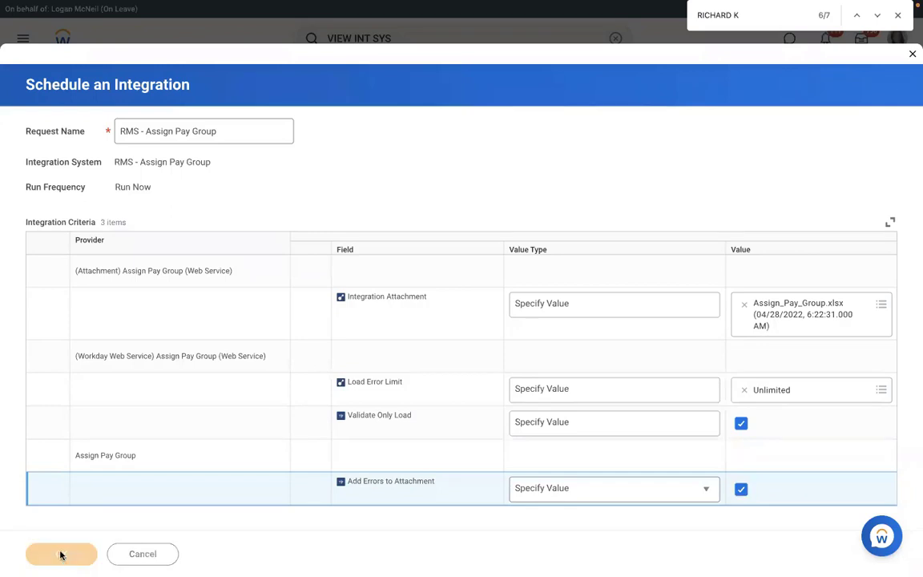
pyautogui.click(107, 266)
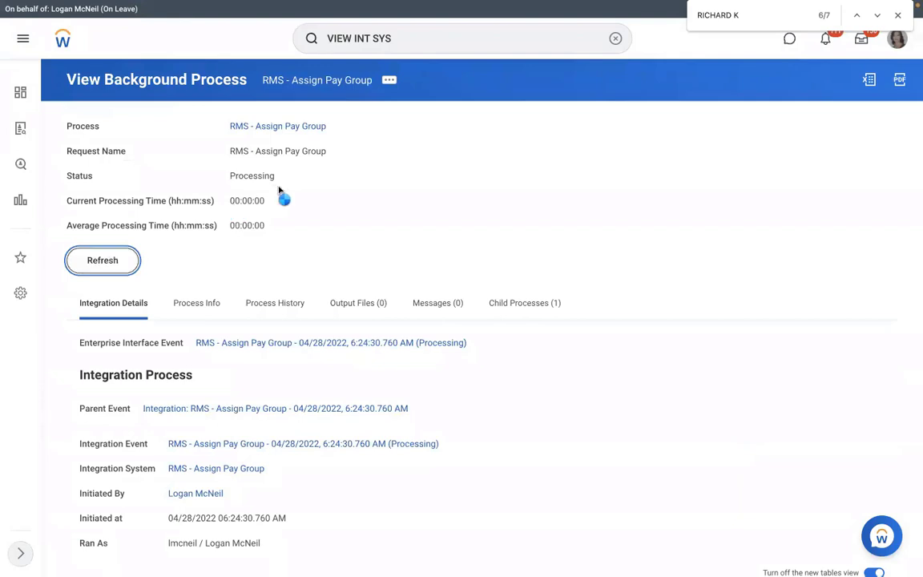
# Refresh until the run reads Completed With Errors, then list its 2 error messages
pyautogui.click(96, 262)
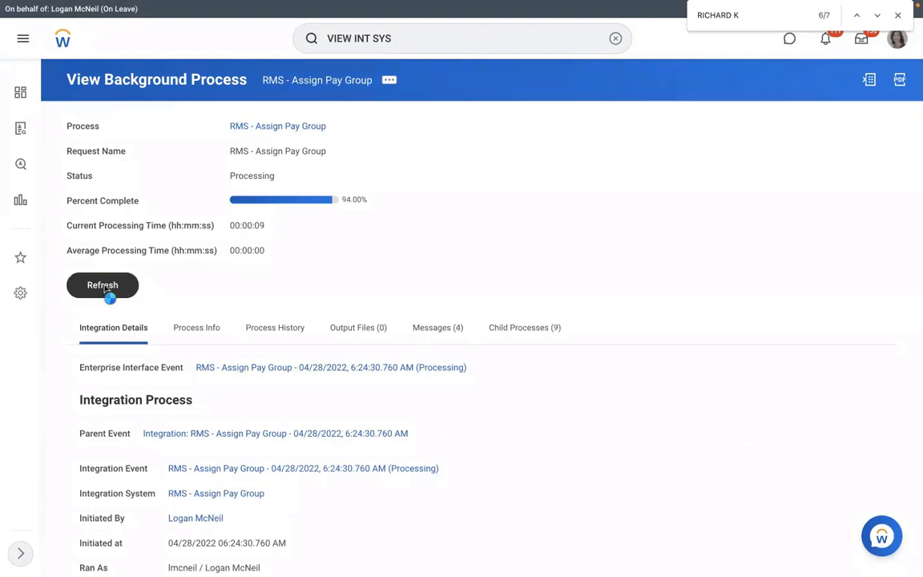
pyautogui.click(104, 287)
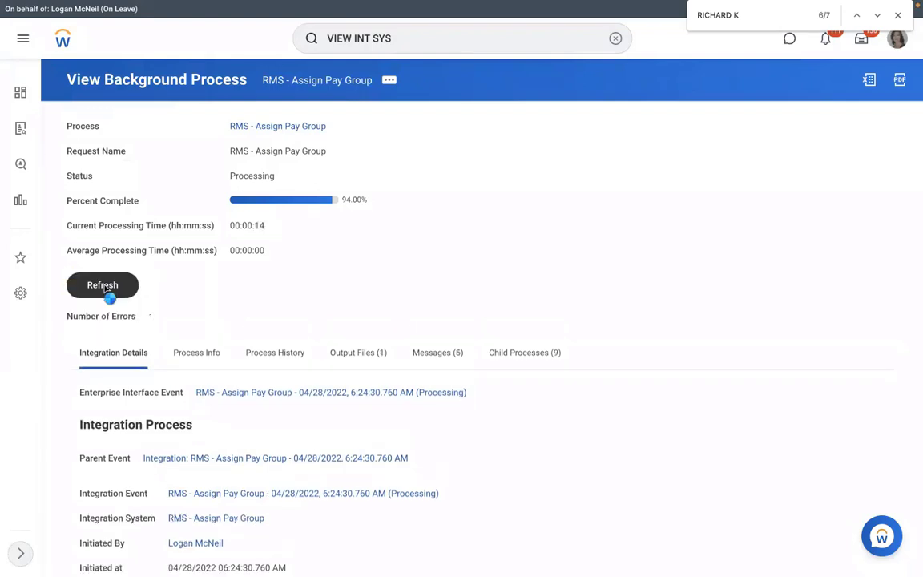
pyautogui.click(105, 287)
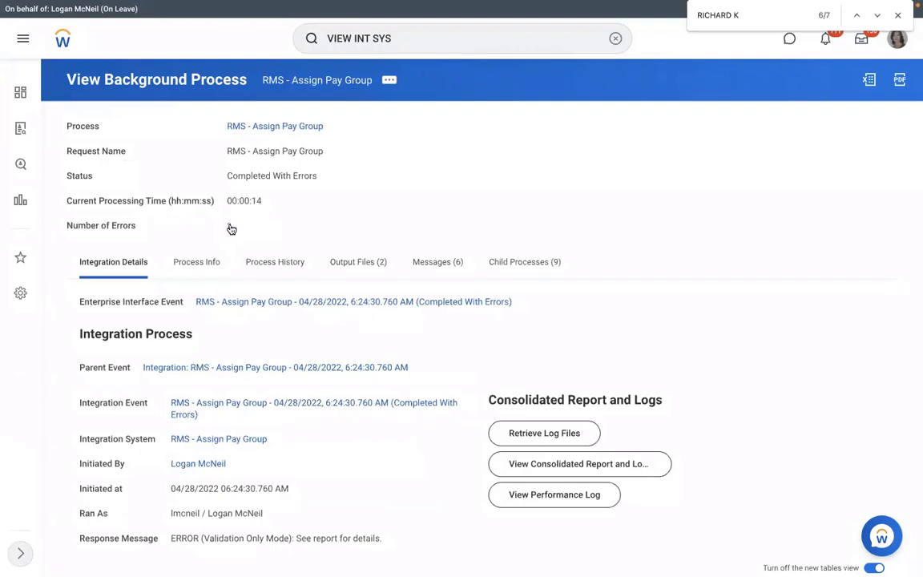
pyautogui.click(231, 227)
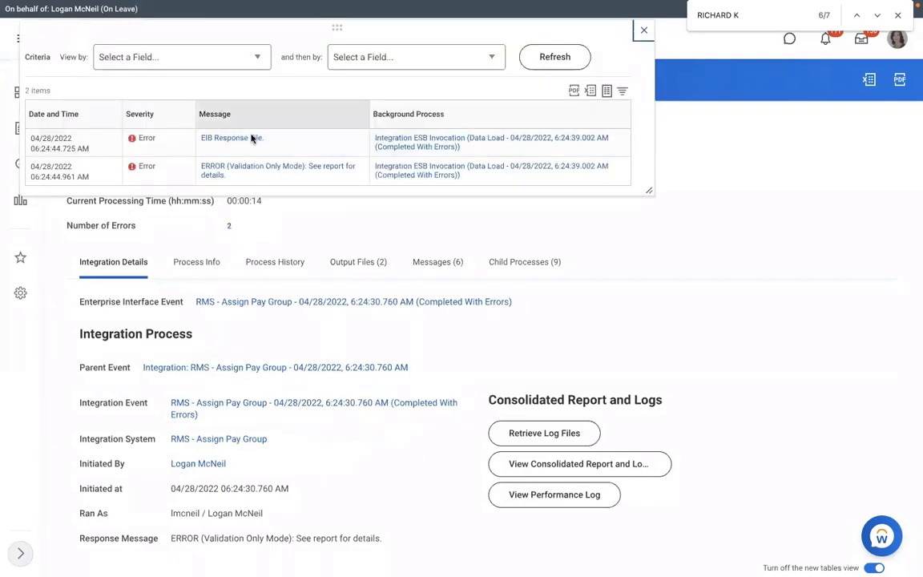
# Open FailureReport.html from Output Files, highlight the invalid 2022/01/05 date error, and return to Workday
pyautogui.click(359, 262)
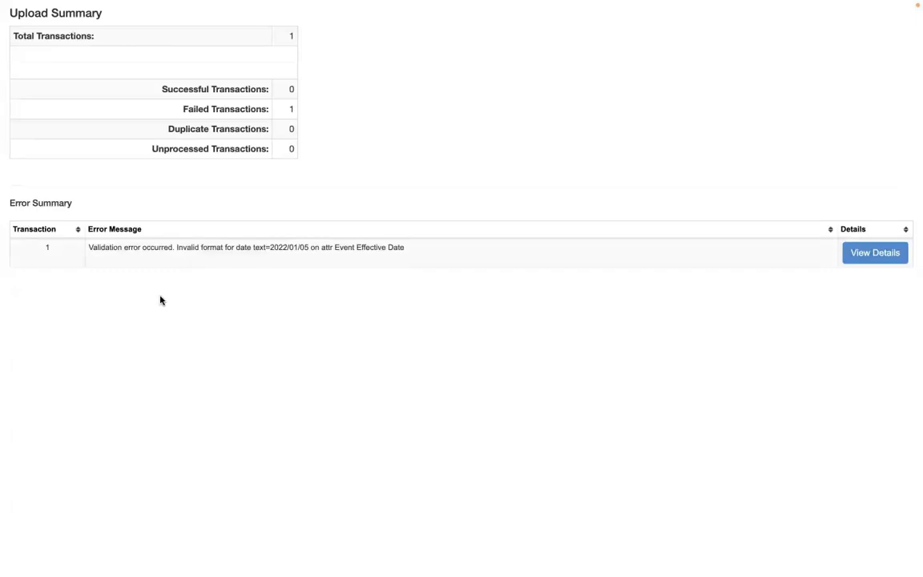
pyautogui.doubleClick(306, 251)
pyautogui.moveTo(319, 251); pyautogui.dragTo(320, 251)
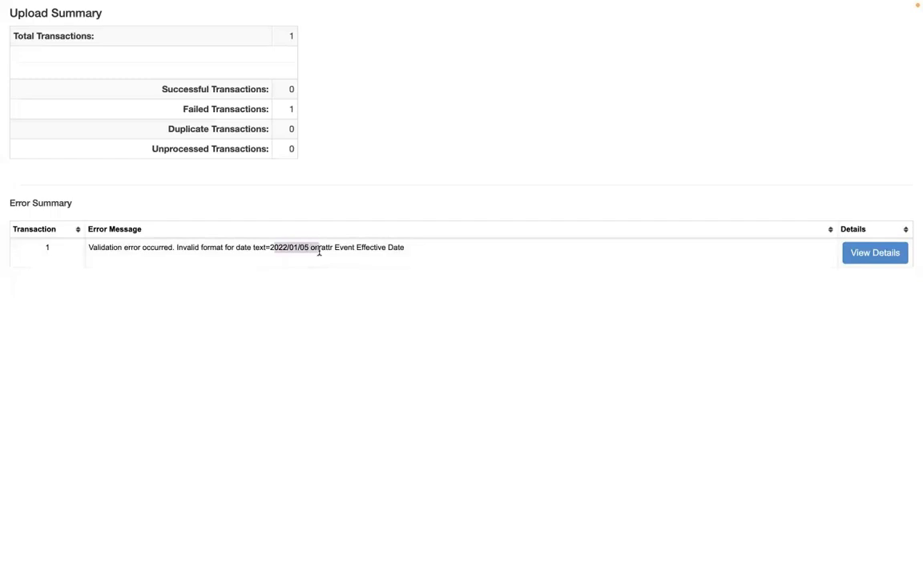
pyautogui.moveTo(196, 250); pyautogui.dragTo(318, 258)
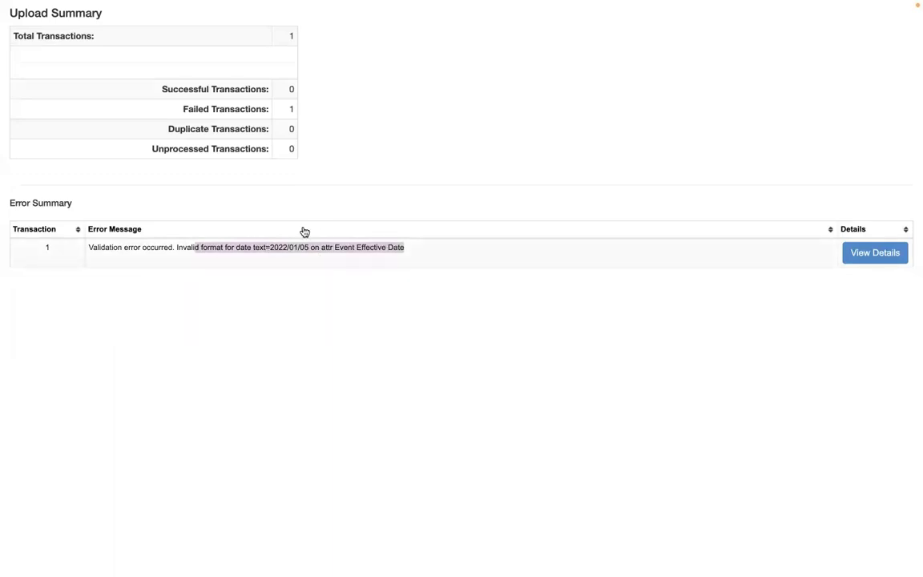
pyautogui.hscroll(-4, 304, 232)
pyautogui.click(286, 41)
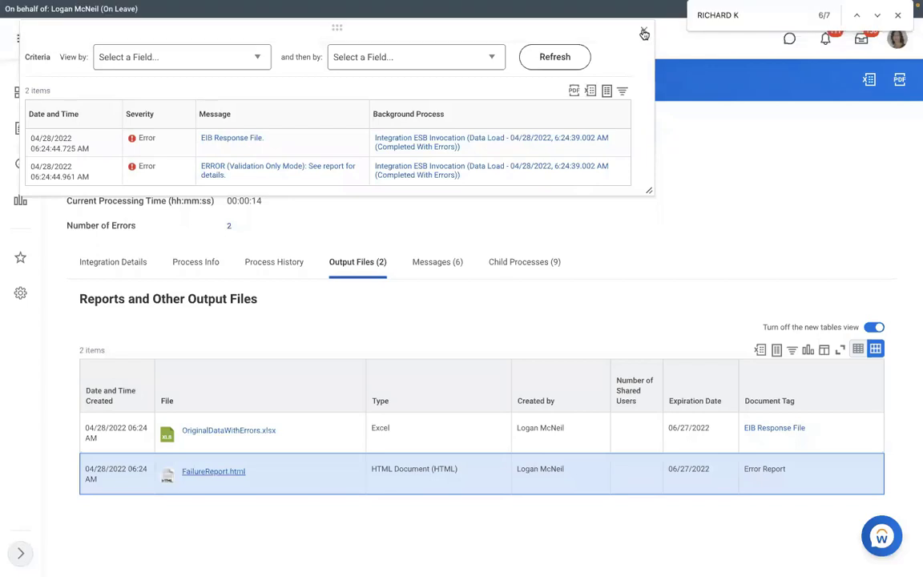
# Close the errors popup and relaunch RMS - Assign Pay Group through Integration > Launch / Schedule
pyautogui.click(645, 33)
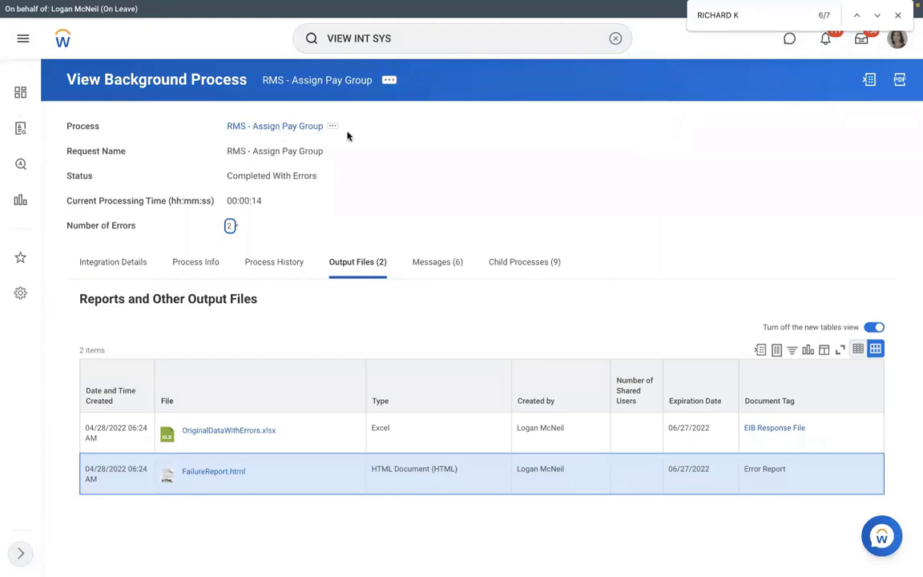
pyautogui.click(111, 258)
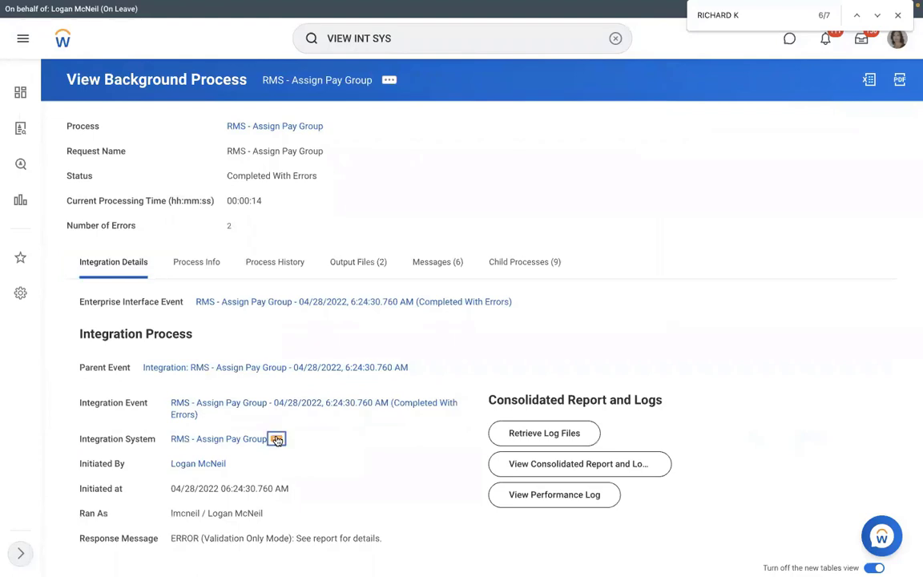
pyautogui.click(276, 439)
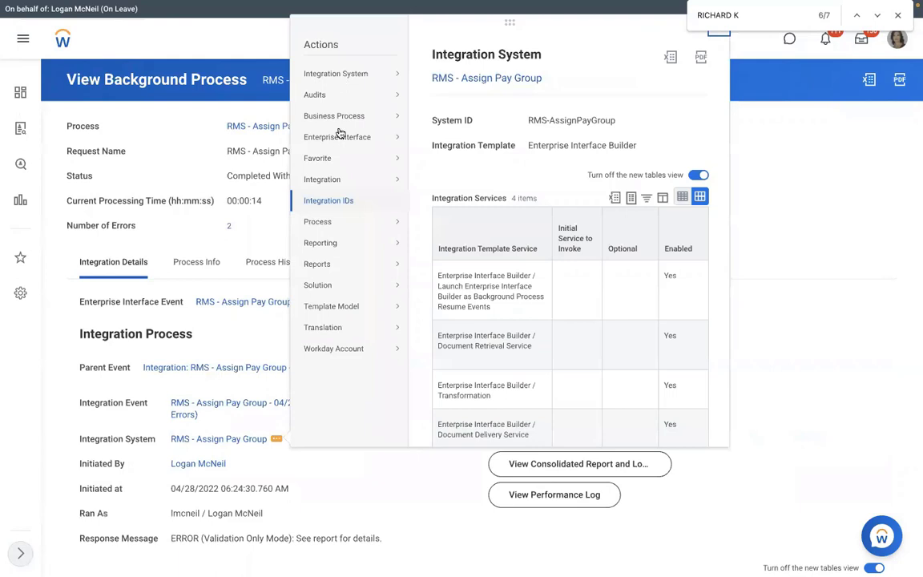
pyautogui.moveTo(326, 184)
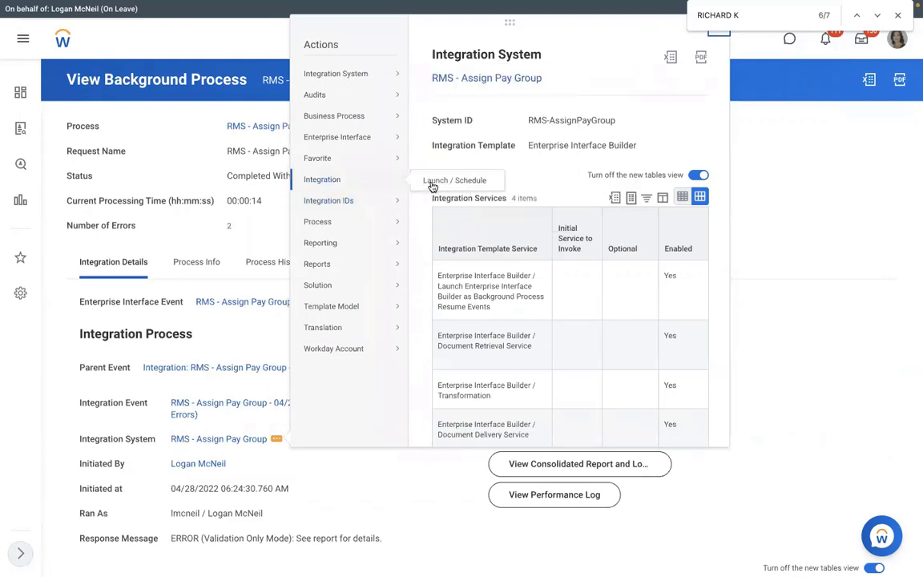
pyautogui.click(432, 182)
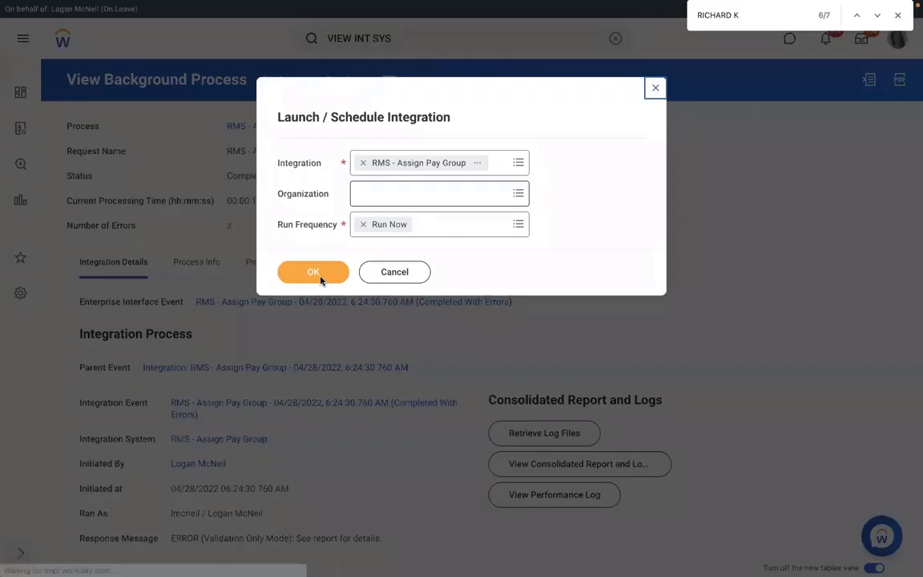
pyautogui.click(320, 278)
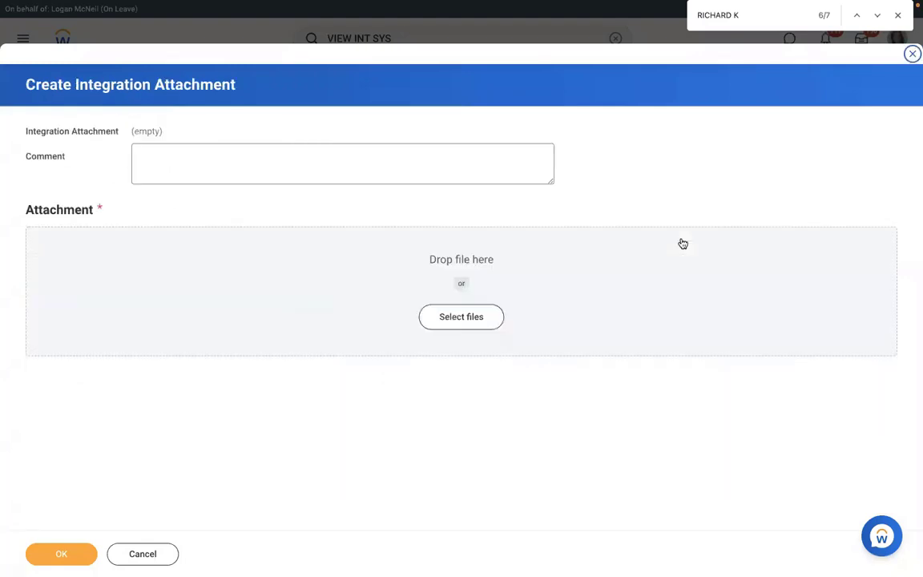
# Attach a freshly uploaded Assign_Pay_Group.xlsx, turn on Validate Only Load, and submit
pyautogui.moveTo(683, 243); pyautogui.dragTo(681, 245)
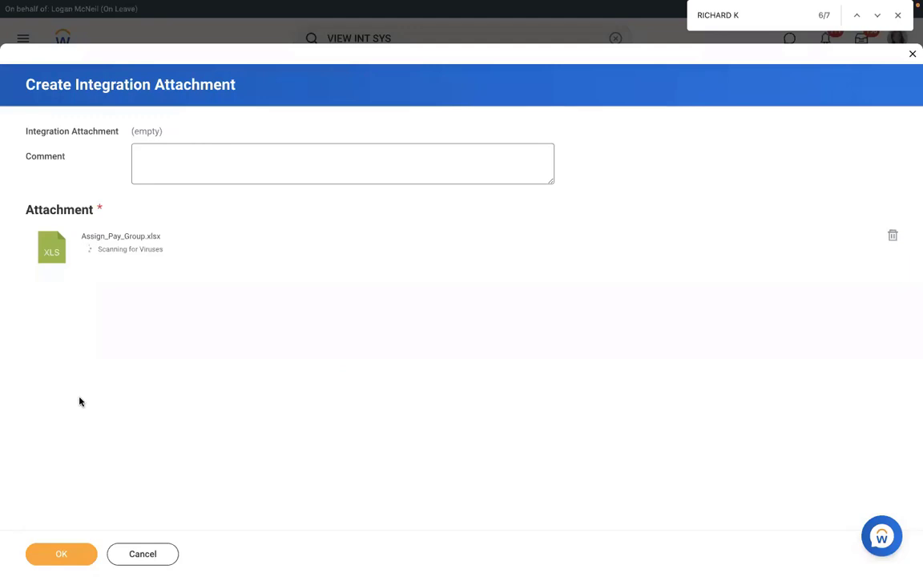
pyautogui.click(52, 552)
pyautogui.click(741, 423)
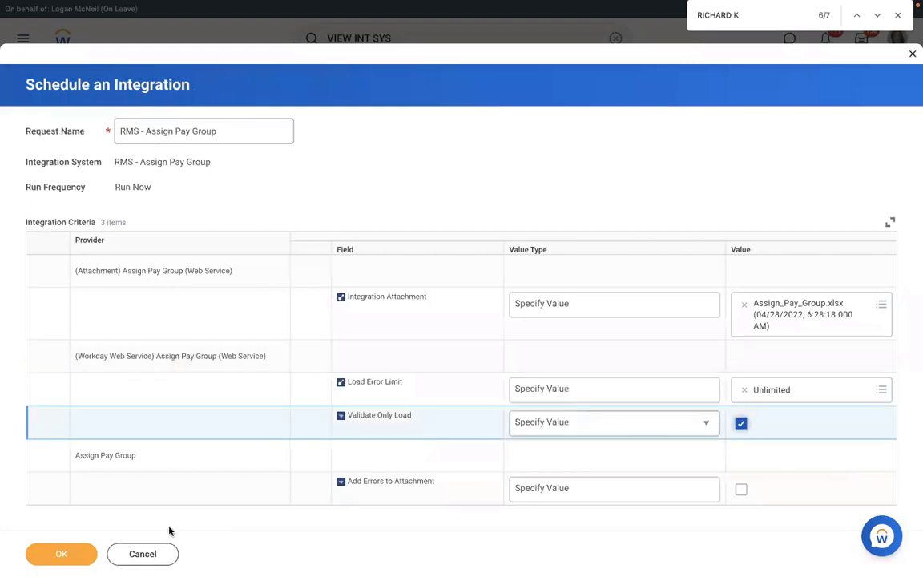
pyautogui.click(62, 555)
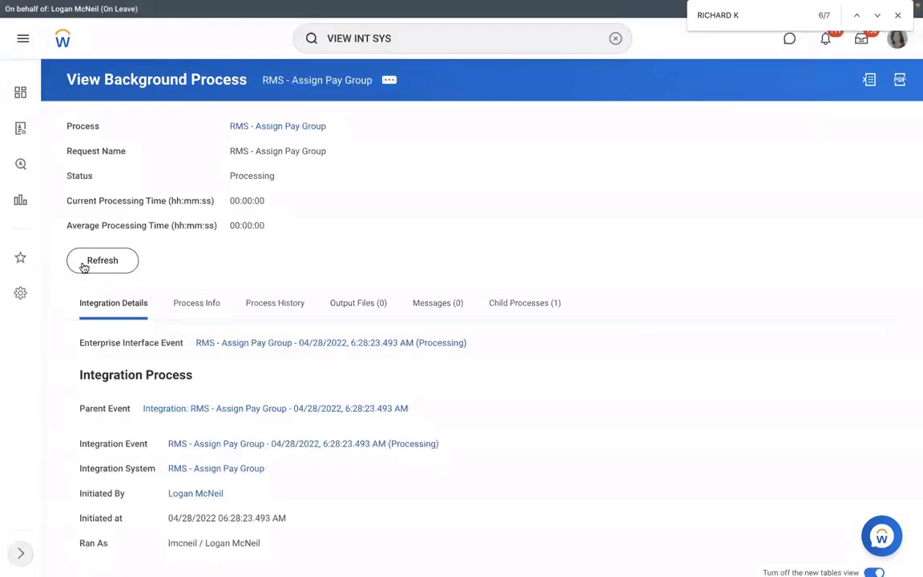
# Refresh until the new run completes with 1 error, then show FailureReport.html under Output Files
pyautogui.click(83, 265)
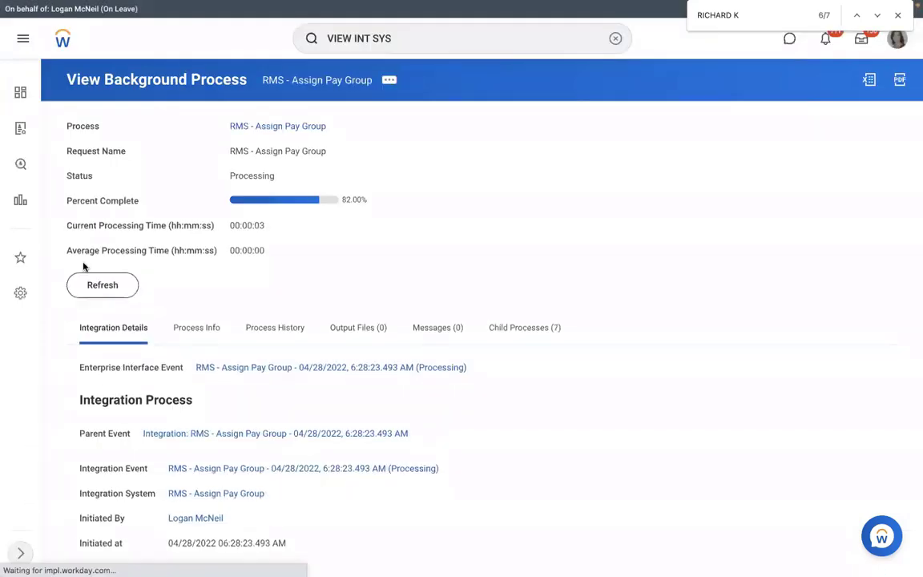
pyautogui.click(104, 289)
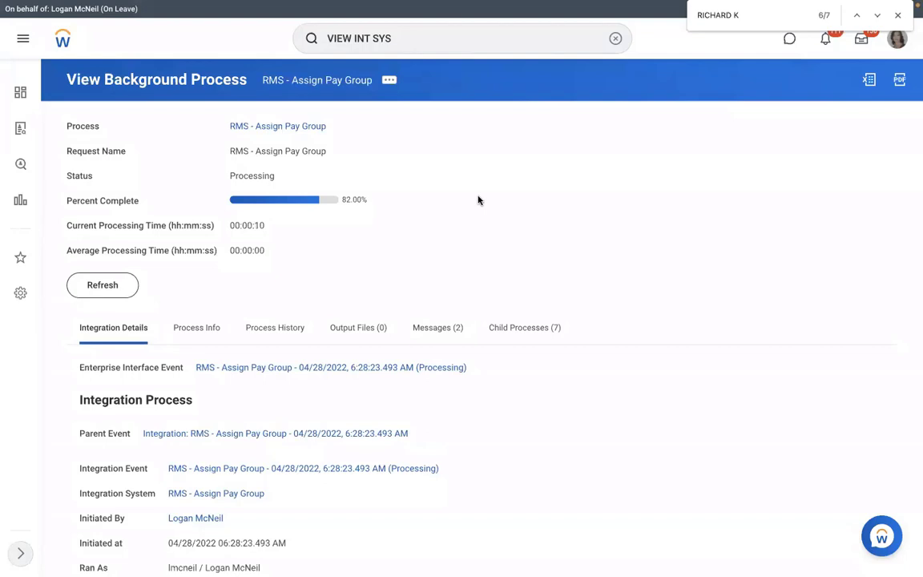
pyautogui.click(114, 283)
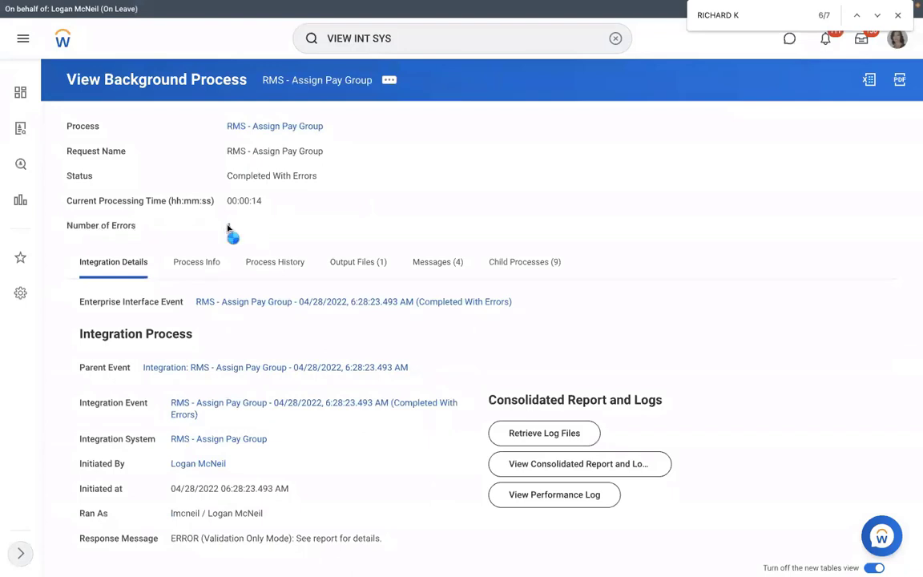
pyautogui.click(229, 228)
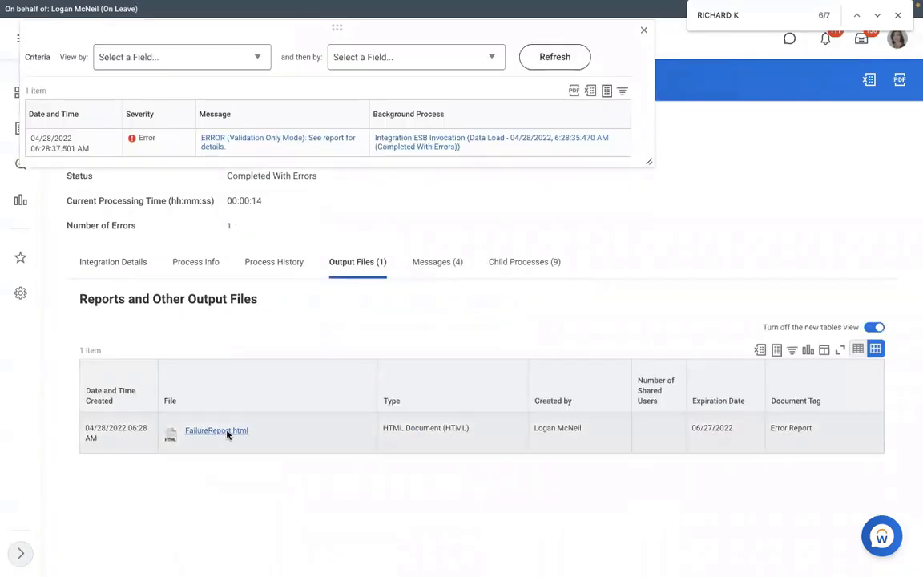
pyautogui.click(224, 432)
# Open the failure report, highlight the invalid date 20222-01-15, and switch to the Excel workbook
pyautogui.click(112, 553)
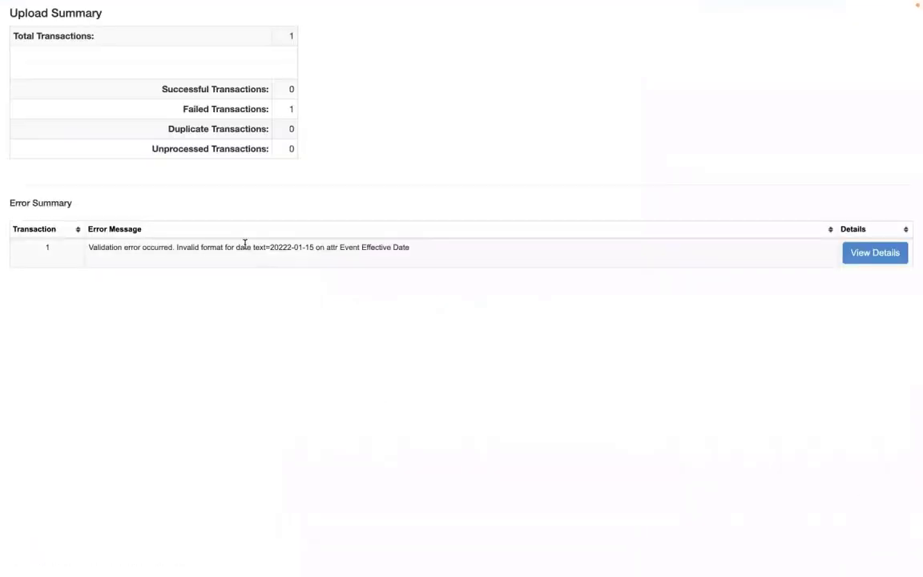
pyautogui.moveTo(246, 247); pyautogui.dragTo(416, 248)
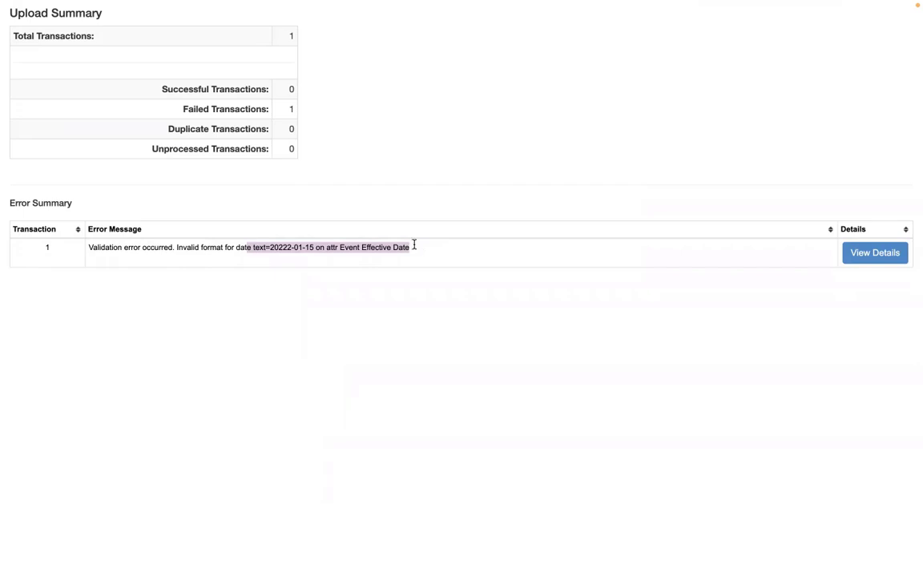
pyautogui.hotkey('ctrl', 'Left')
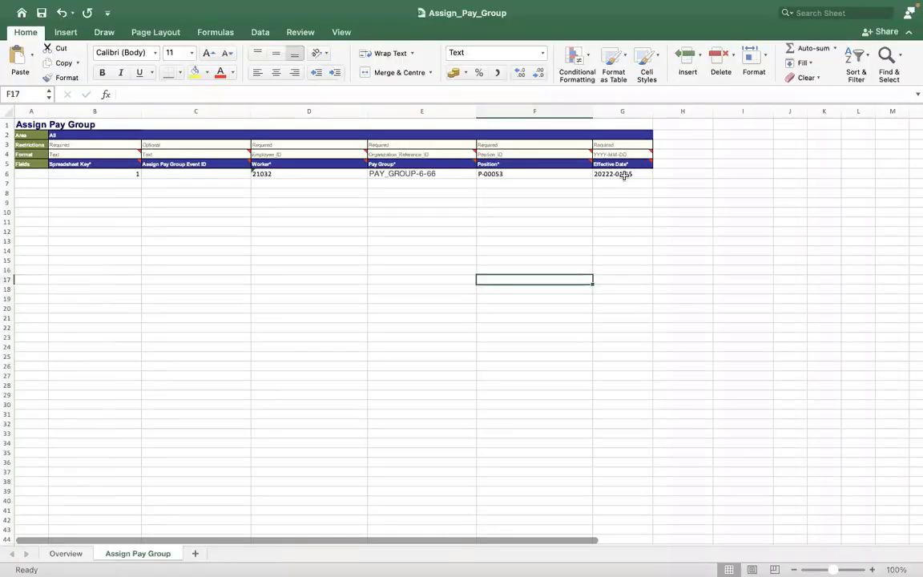
# Inspect the Effective Date in G6 and its Date number format without changing anything
pyautogui.click(624, 176)
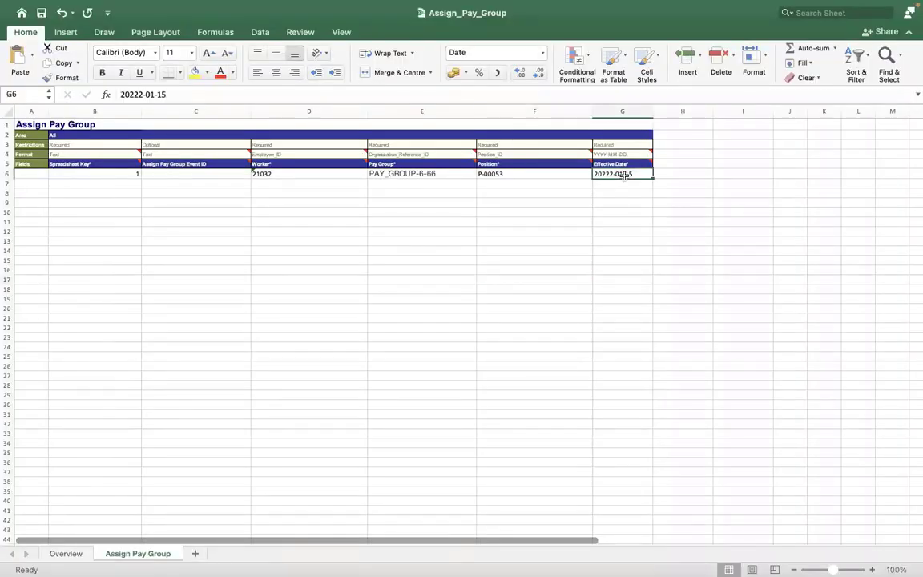
pyautogui.click(118, 93)
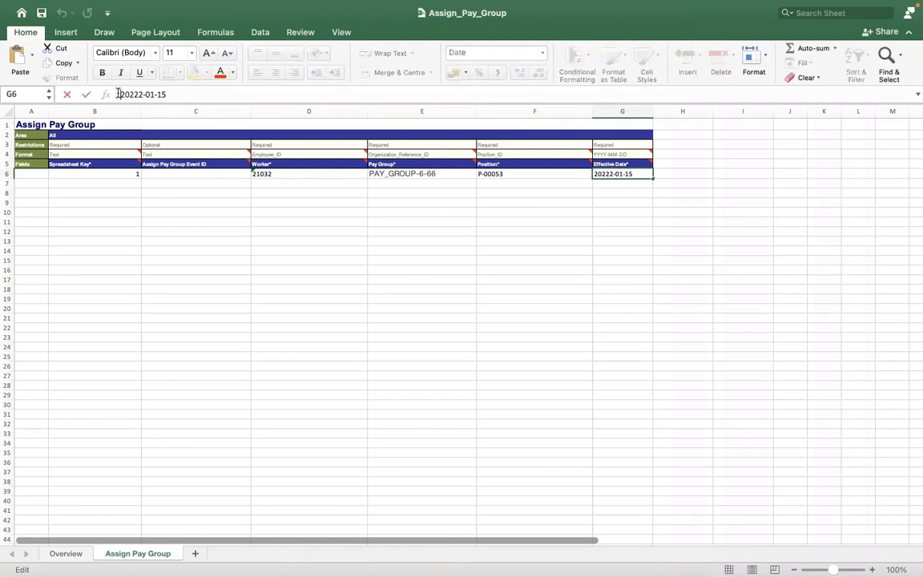
pyautogui.click(185, 196)
pyautogui.click(419, 192)
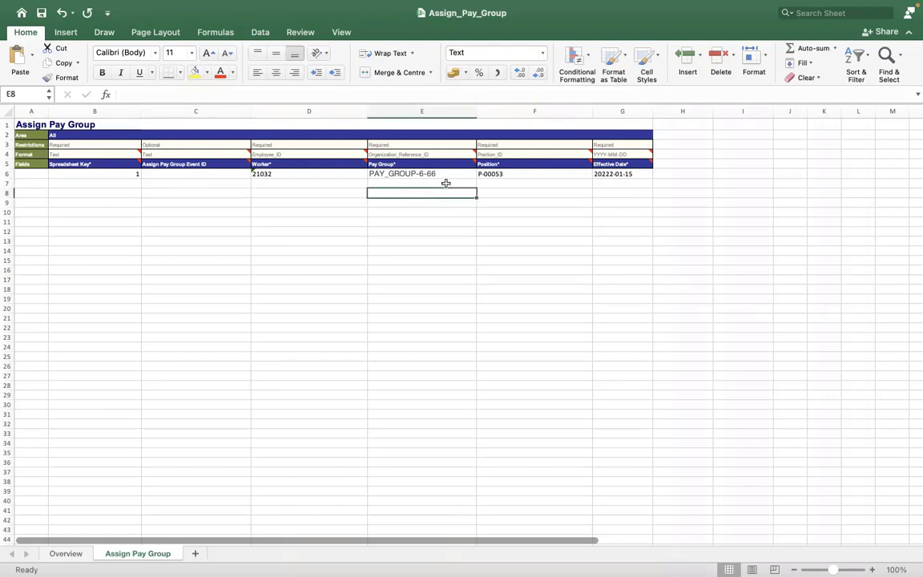
pyautogui.click(597, 175)
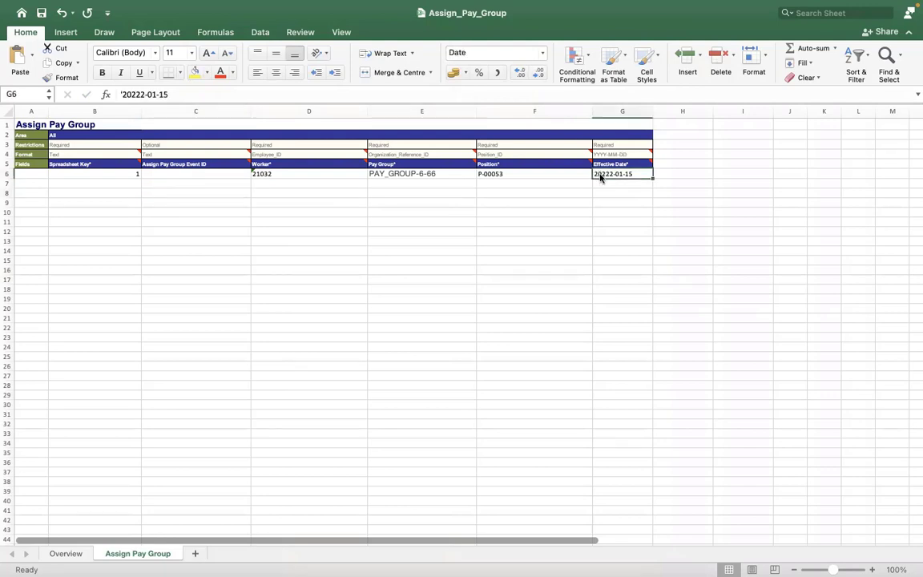
pyautogui.rightClick(601, 175)
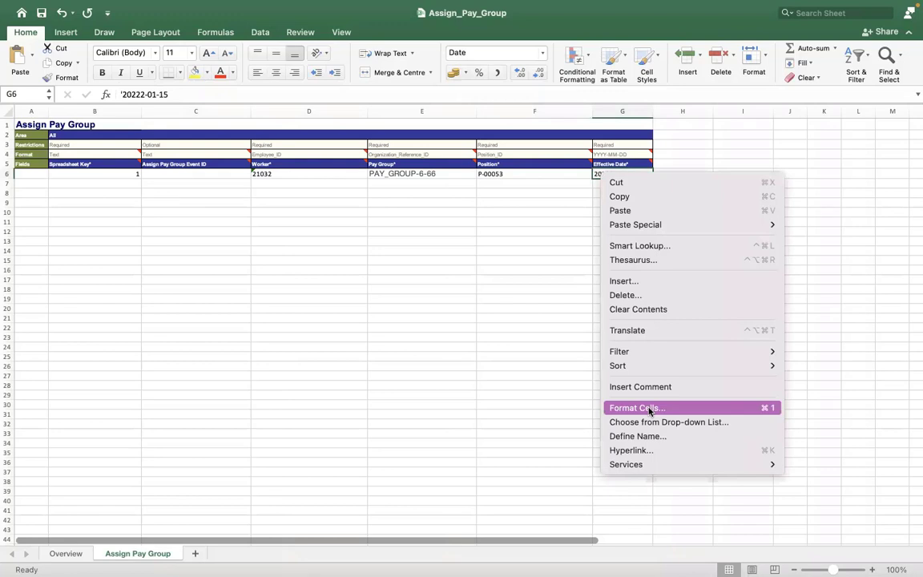
pyautogui.click(649, 409)
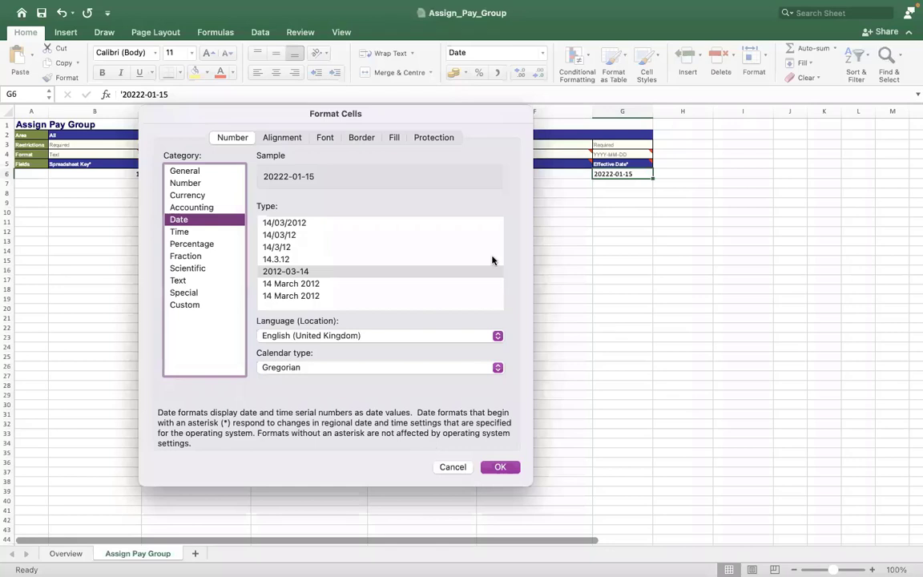
pyautogui.press('Return')
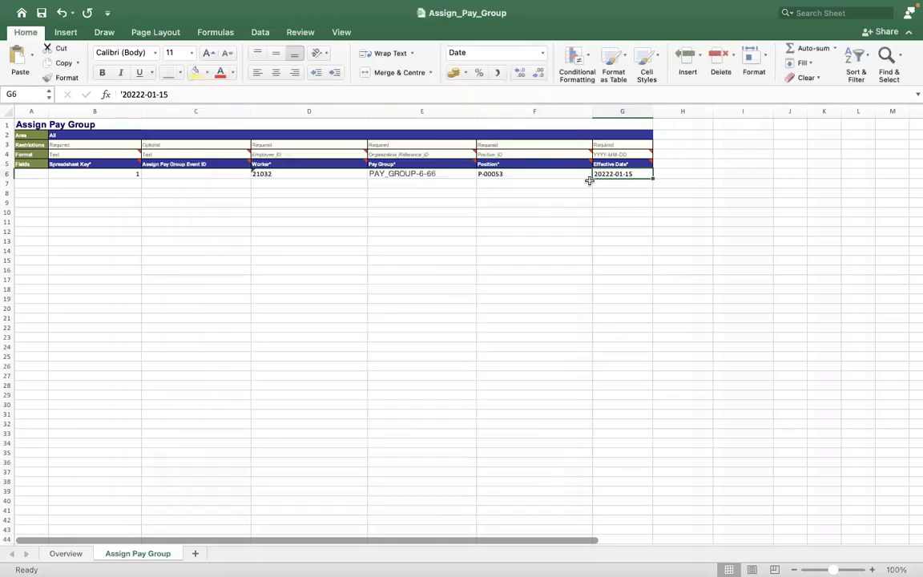
pyautogui.click(590, 177)
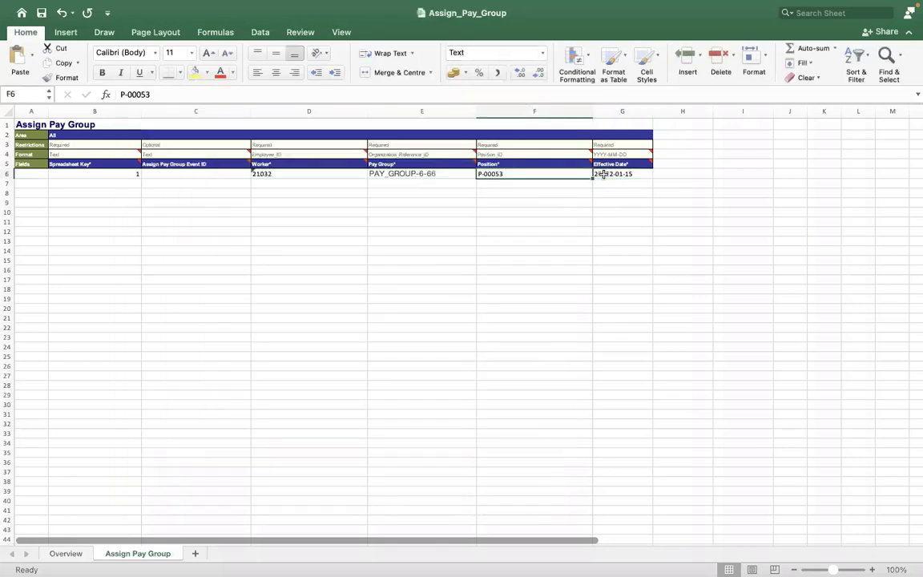
pyautogui.click(603, 174)
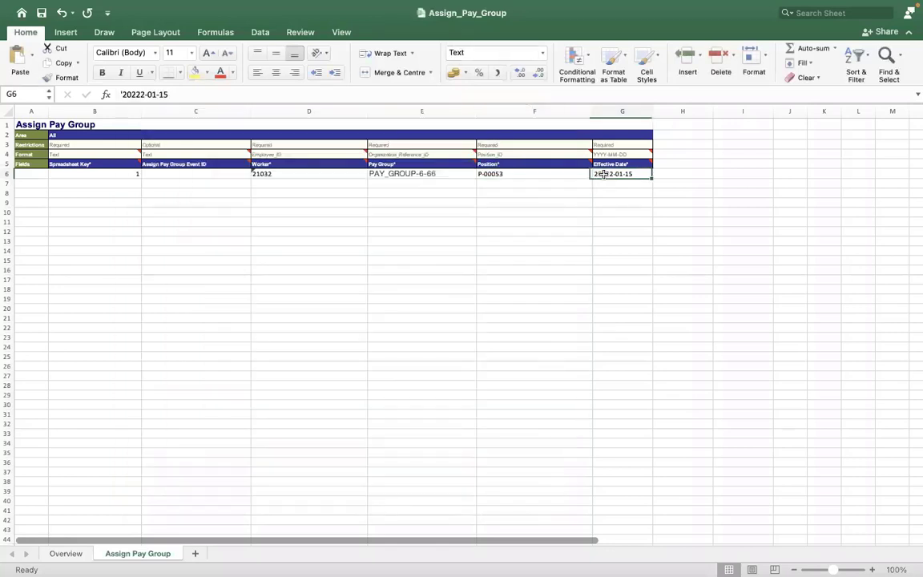
# Remove the extra 2 so G6 reads 2022-01-15 as text, then verify it
pyautogui.click(137, 95)
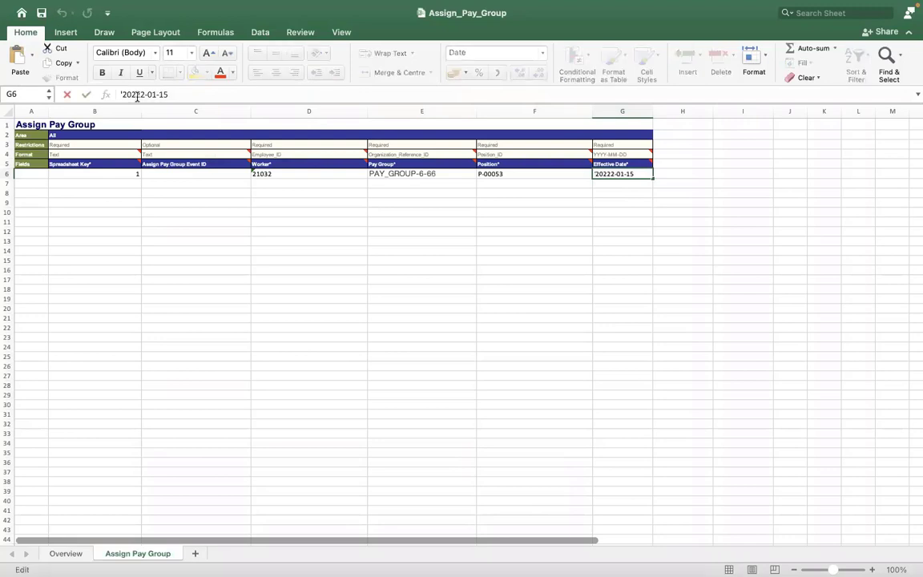
pyautogui.press('BackSpace')
pyautogui.click(198, 222)
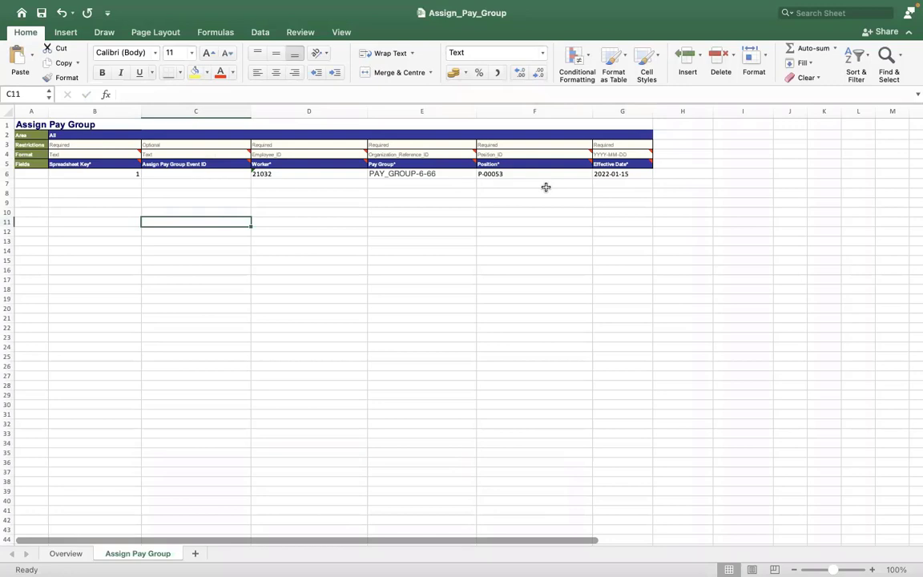
pyautogui.click(605, 174)
pyautogui.click(193, 95)
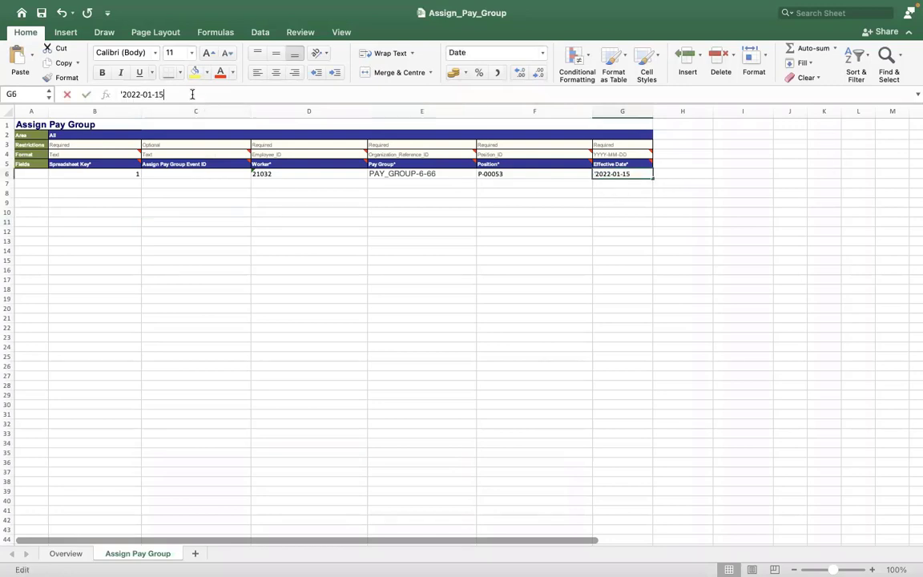
pyautogui.click(240, 258)
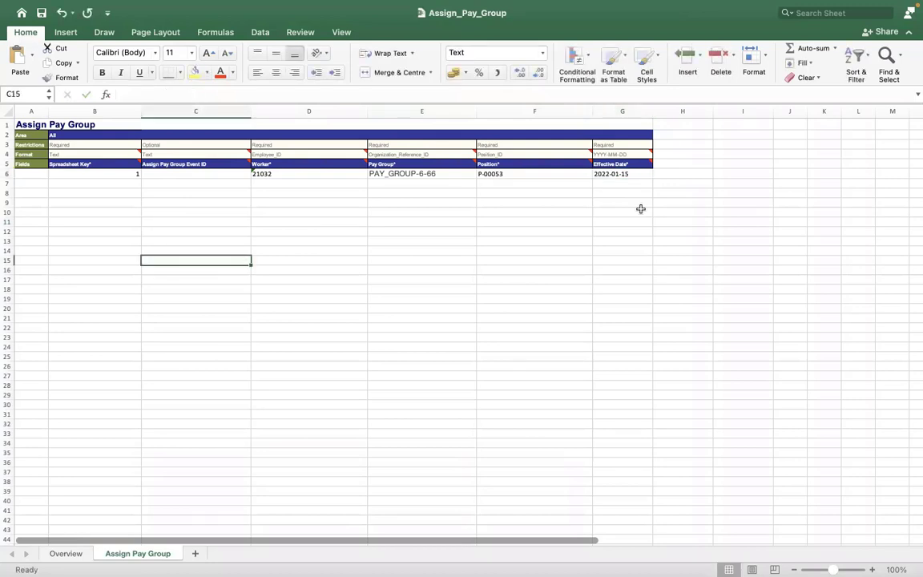
pyautogui.click(606, 176)
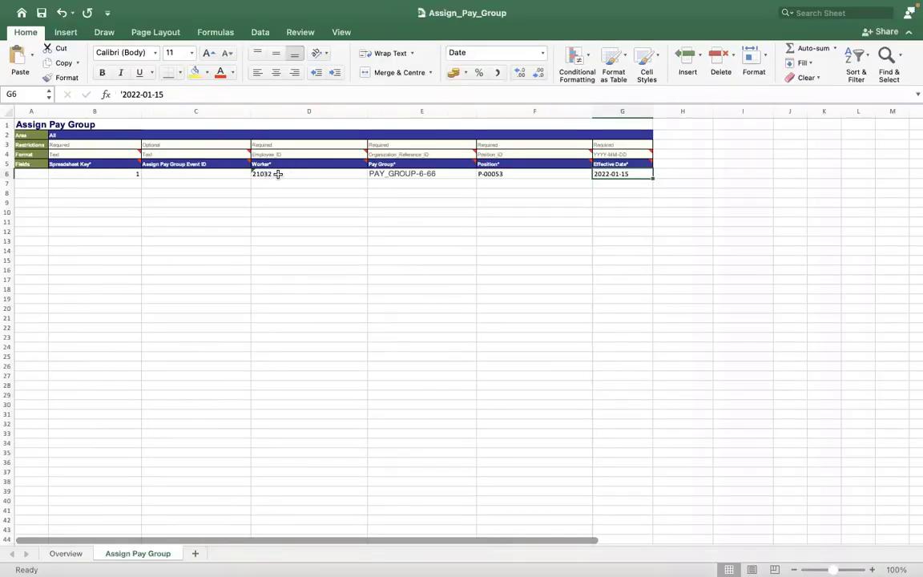
# Check the Worker ID in D6 and the Pay Group in E6, then deselect the row
pyautogui.click(278, 174)
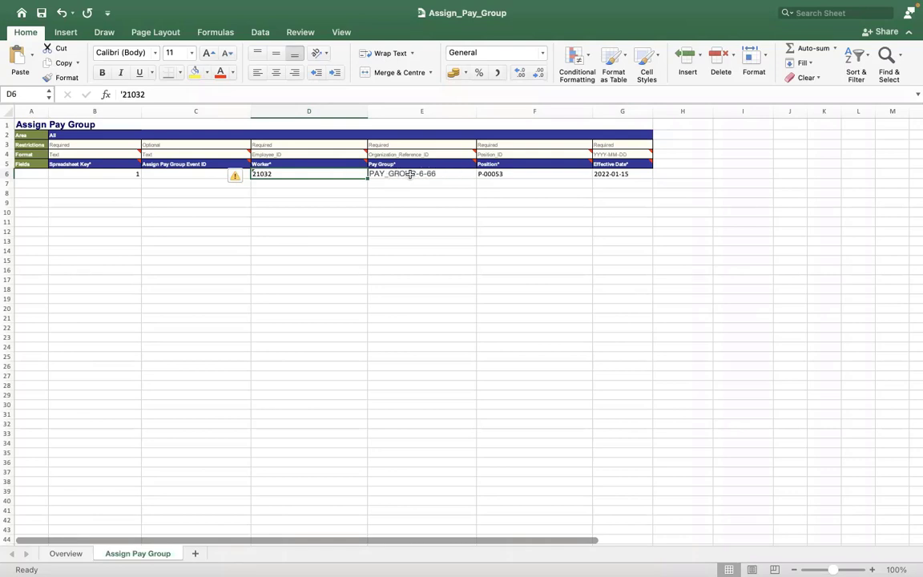
pyautogui.press('Right')
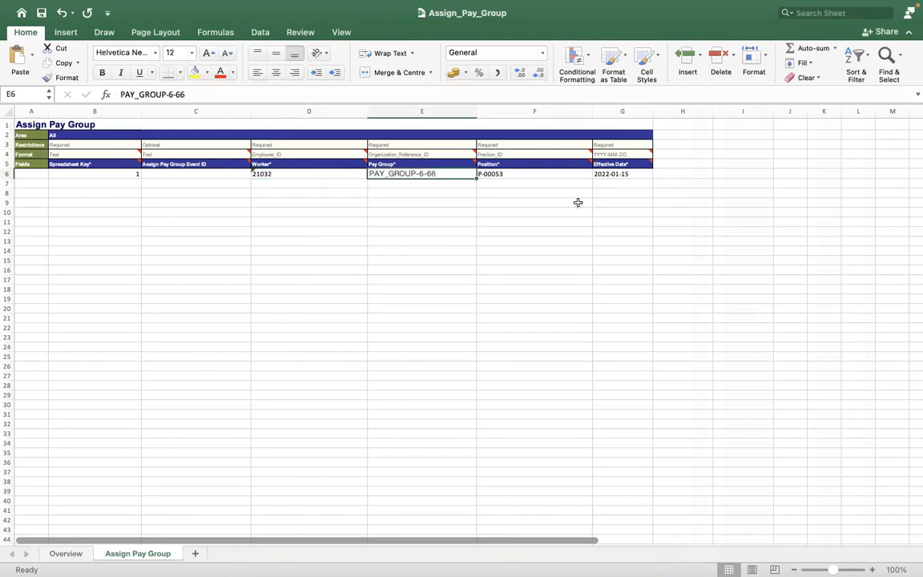
pyautogui.click(592, 198)
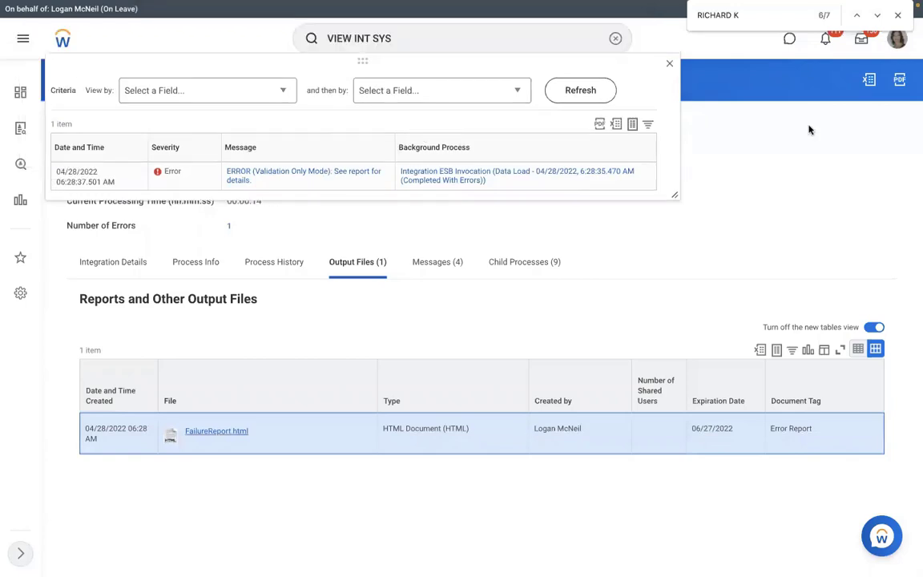
# Close the messages popup and relaunch RMS - Assign Pay Group from its integration actions
pyautogui.click(721, 137)
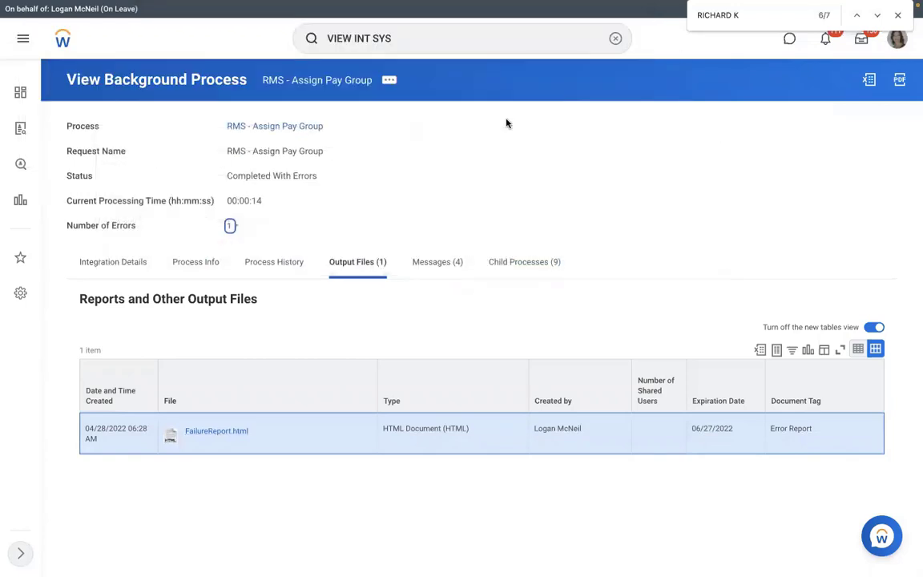
pyautogui.click(136, 263)
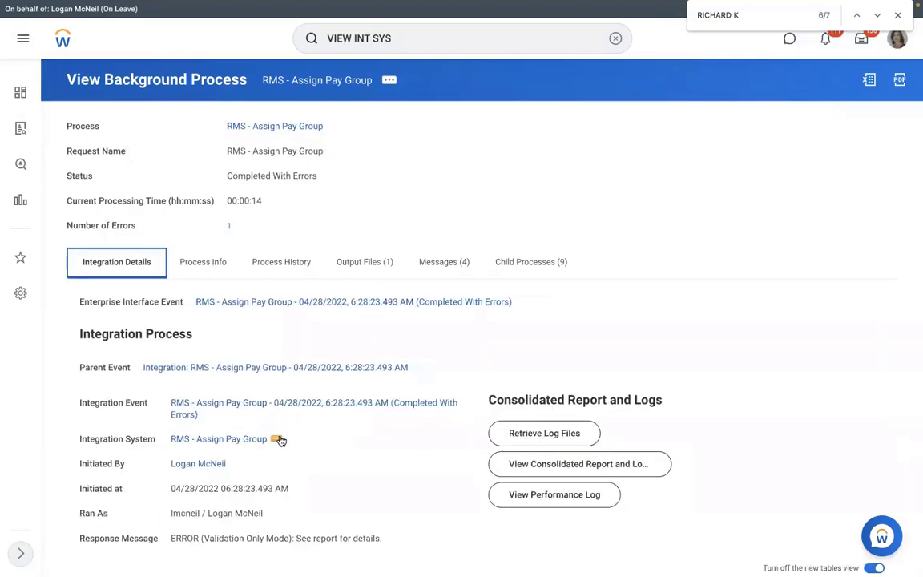
pyautogui.click(277, 439)
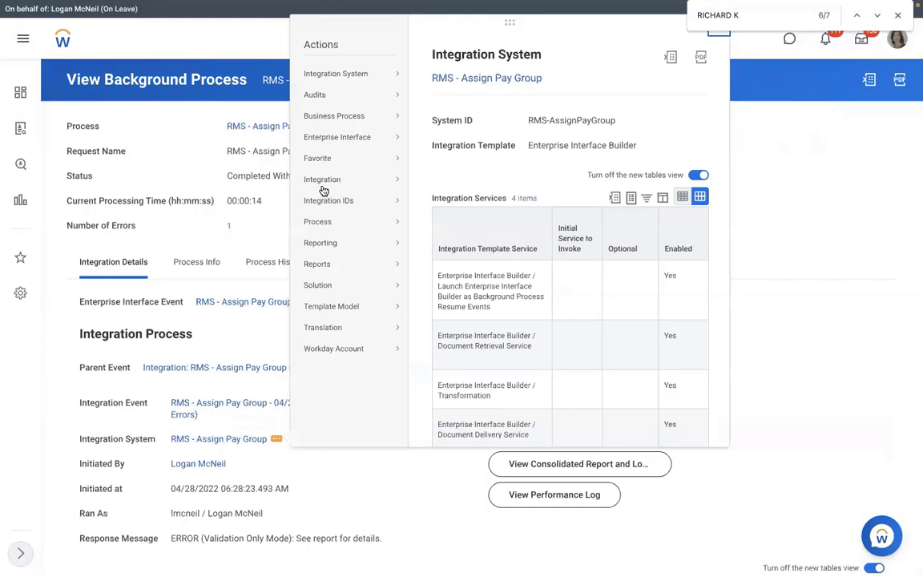
pyautogui.click(445, 182)
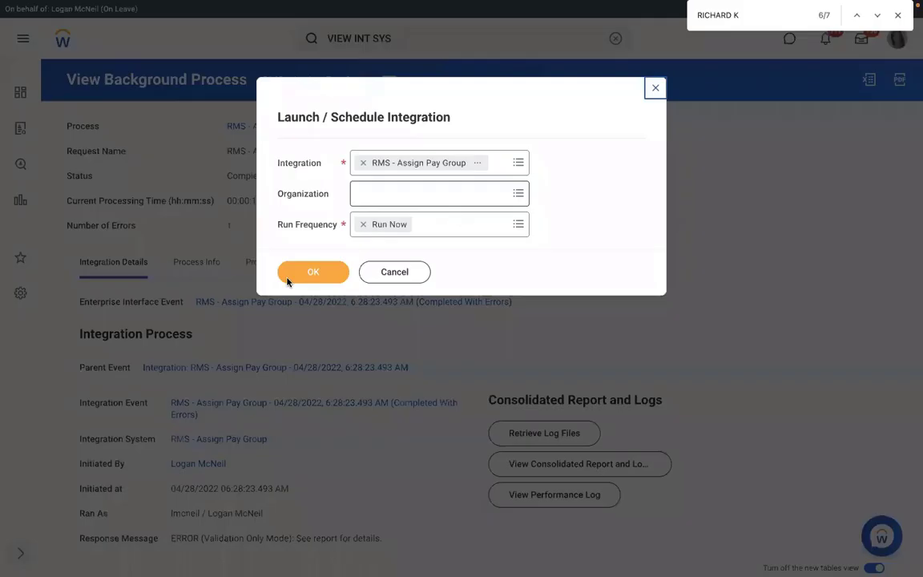
pyautogui.click(290, 276)
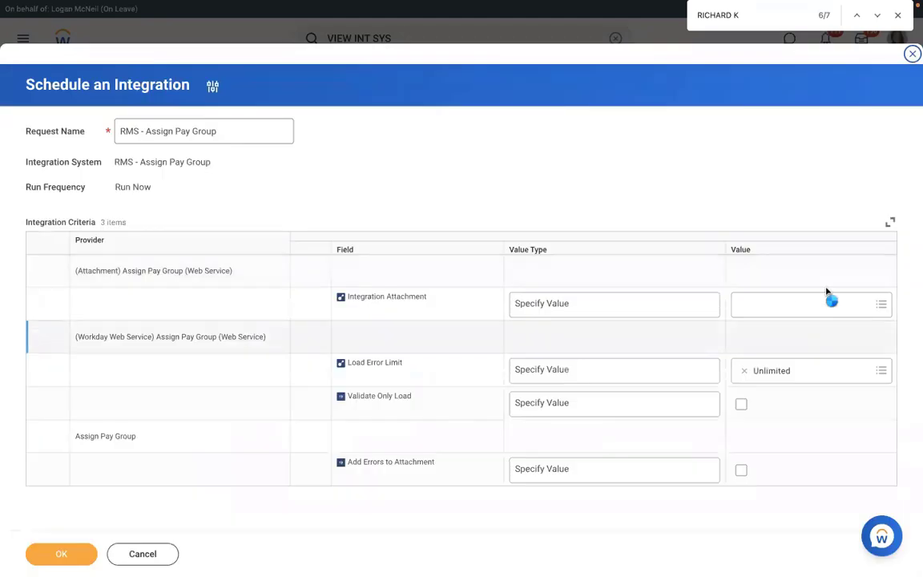
# Attach the corrected Assign_Pay_Group.xlsx and launch the full load
pyautogui.click(826, 295)
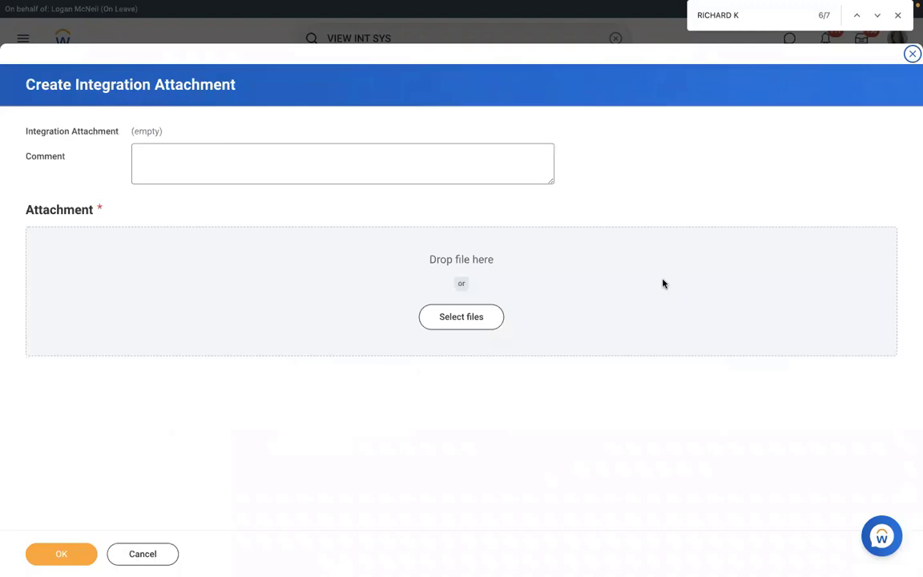
pyautogui.click(59, 557)
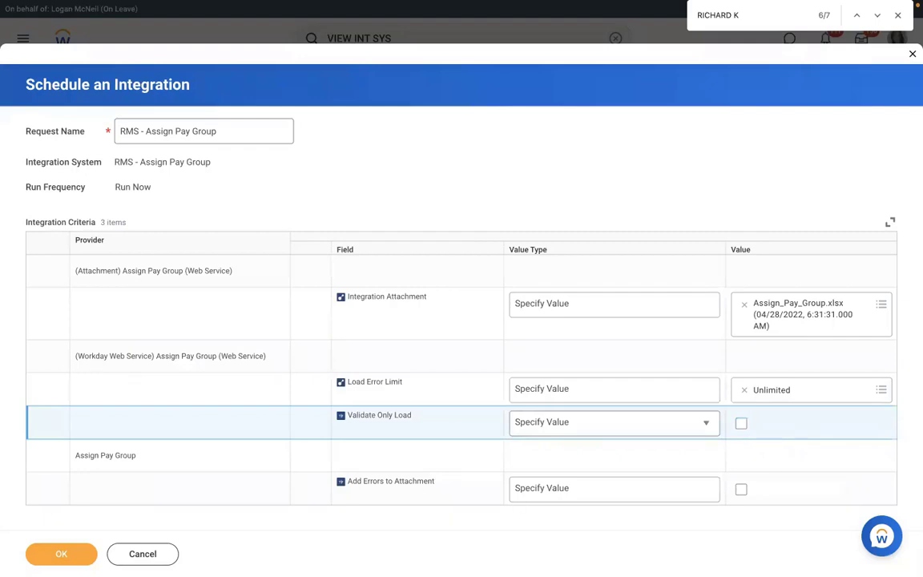
pyautogui.click(741, 489)
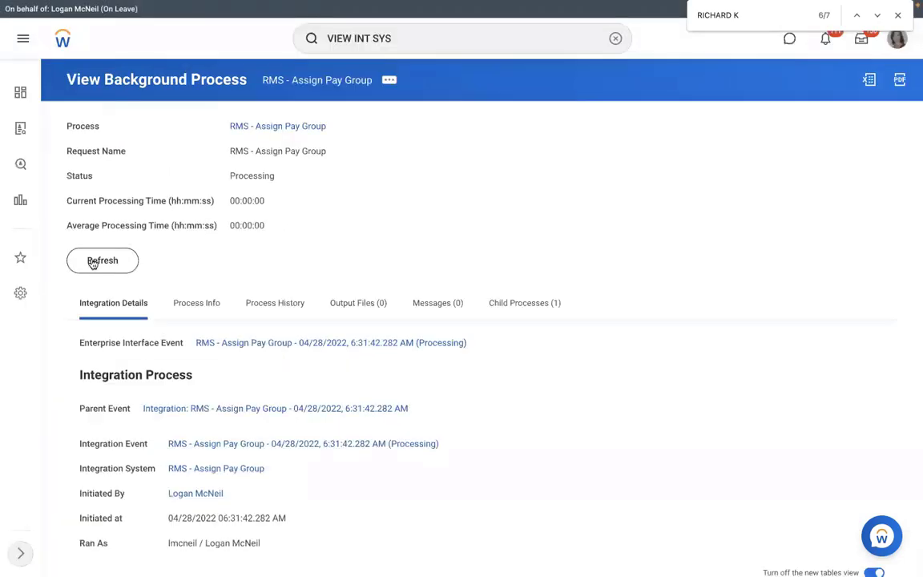
# Refresh the full-load run's status repeatedly as it advances to 94% complete
pyautogui.click(96, 264)
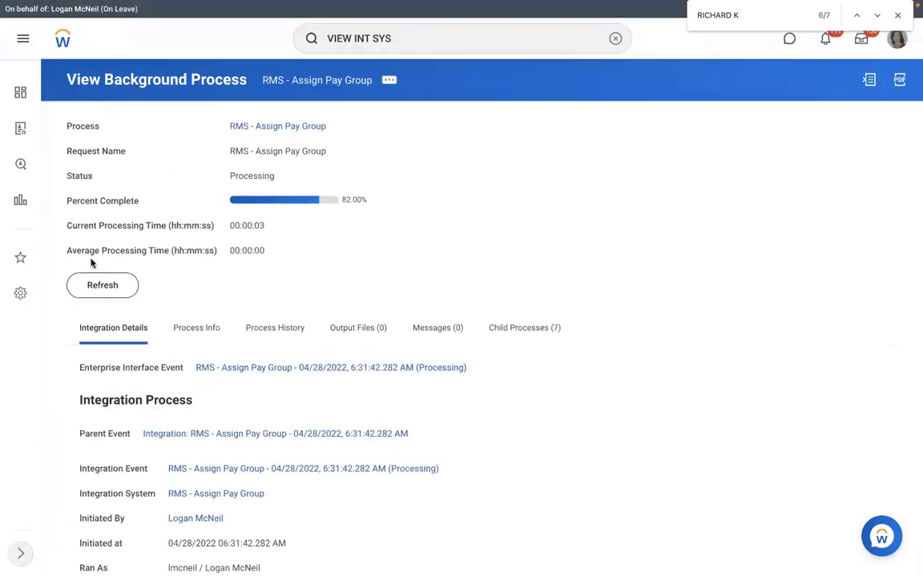
pyautogui.click(94, 287)
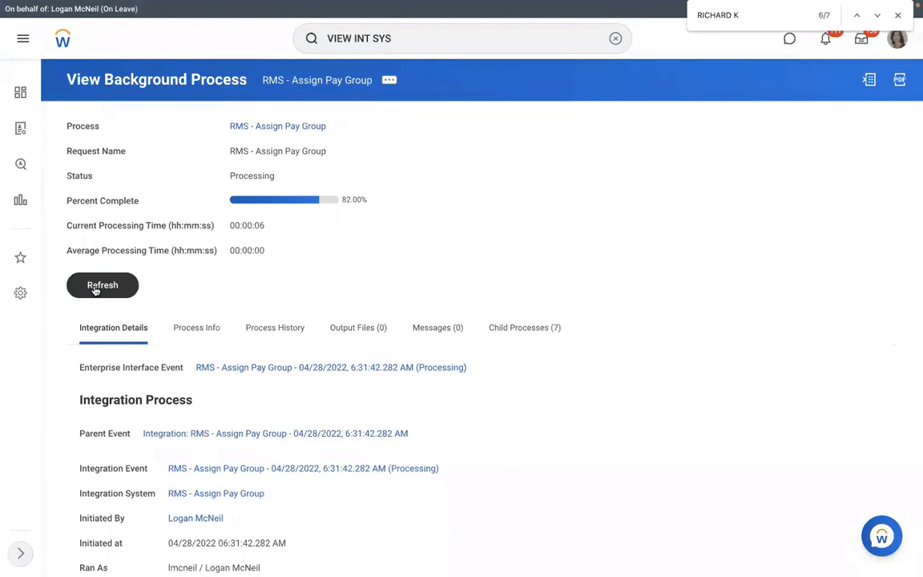
pyautogui.click(94, 290)
pyautogui.click(94, 290)
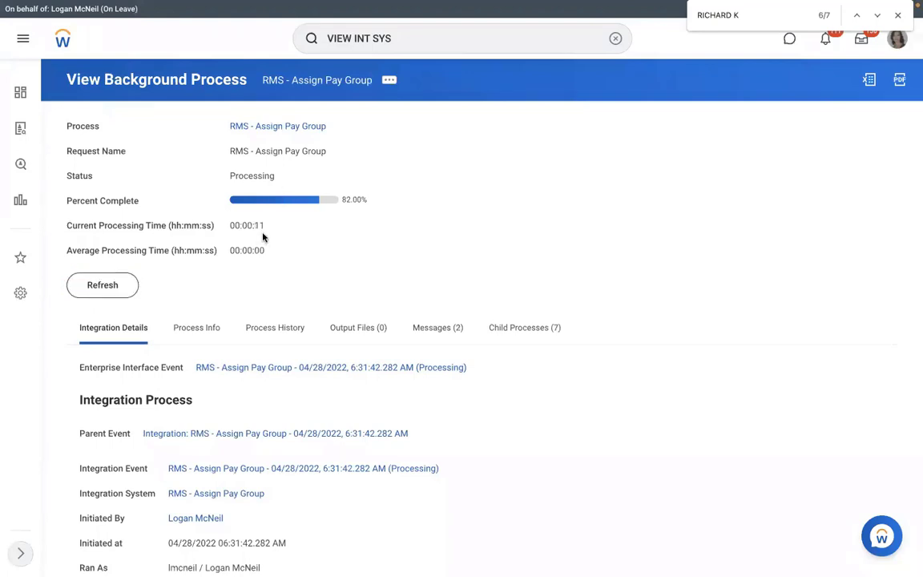
pyautogui.click(97, 288)
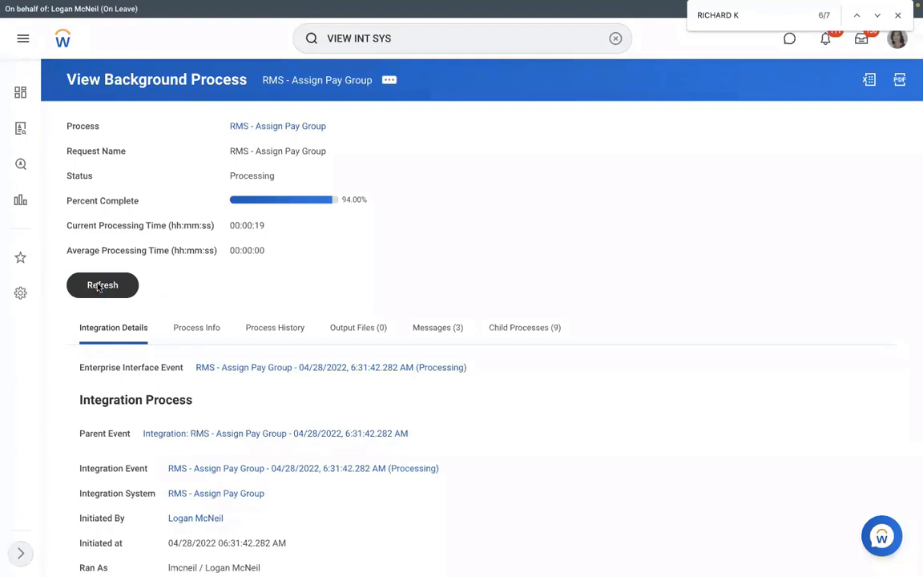
pyautogui.click(98, 287)
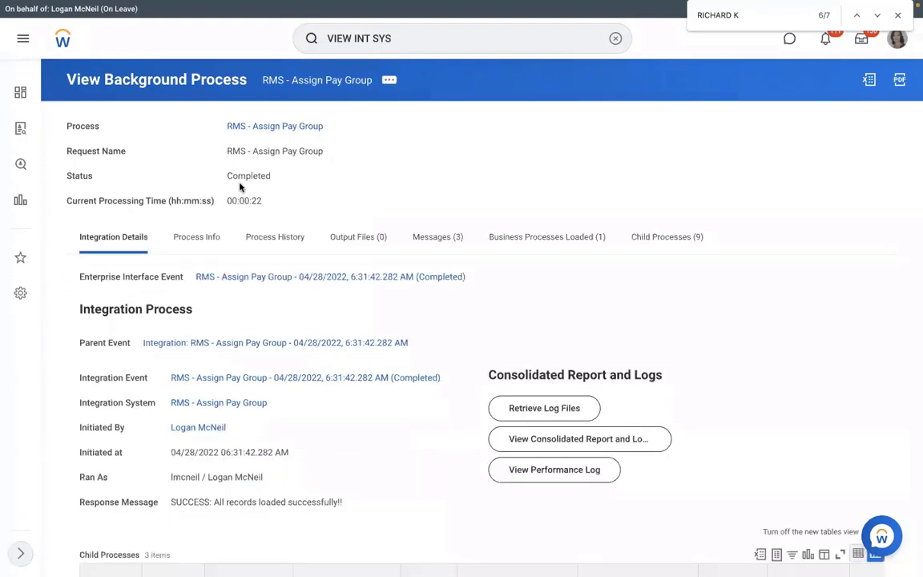
pyautogui.tripleClick(290, 177)
pyautogui.click(210, 239)
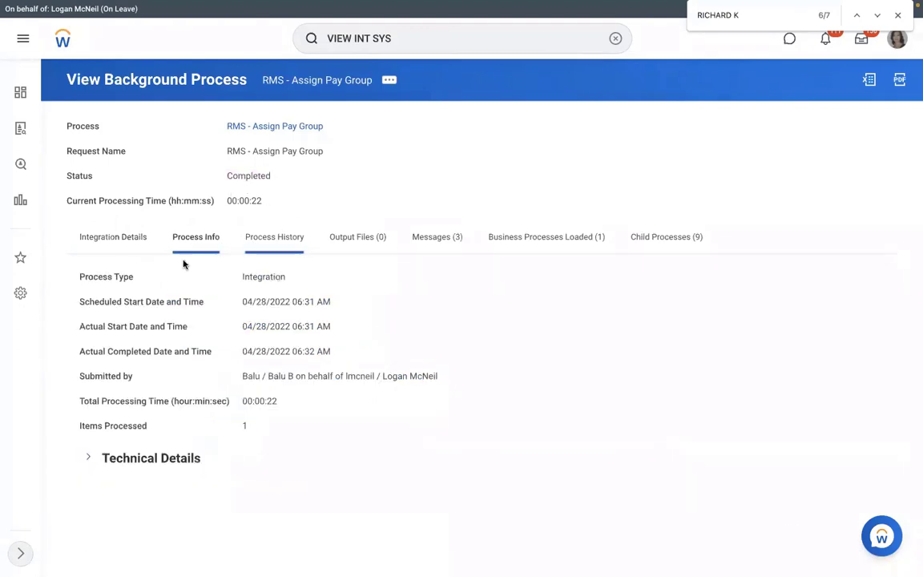
pyautogui.click(113, 237)
pyautogui.scroll(-1, 416, 162)
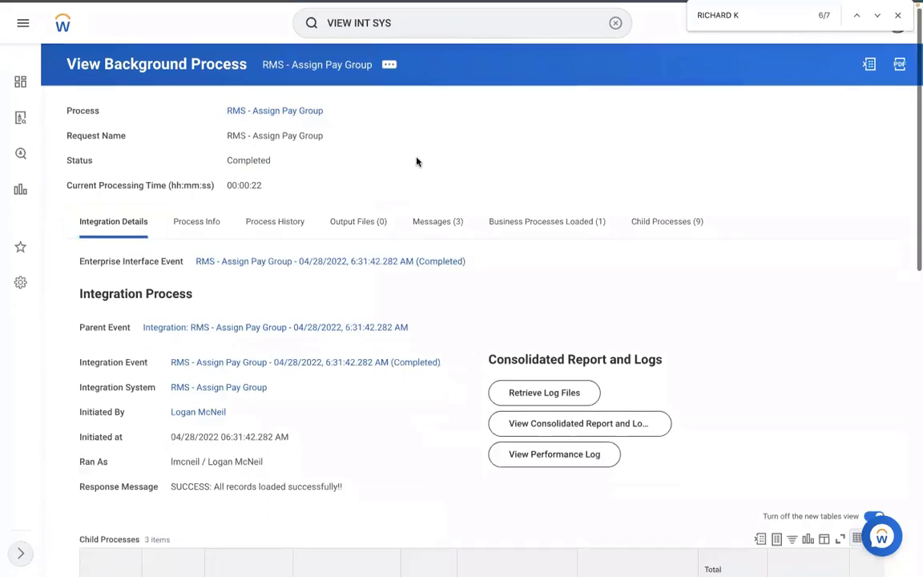
pyautogui.scroll(-1, 416, 162)
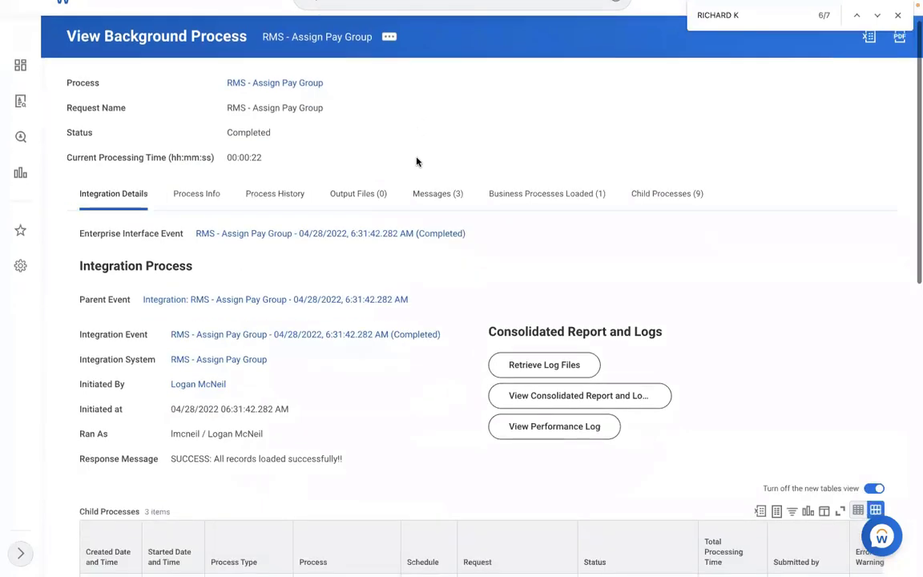
pyautogui.scroll(-5, 314, 306)
pyautogui.scroll(-3, 294, 293)
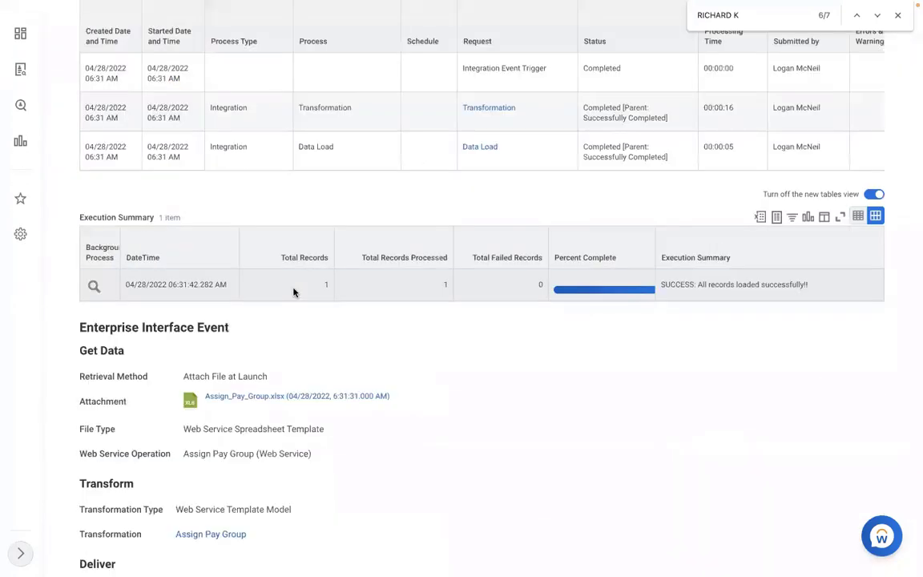
pyautogui.click(281, 288)
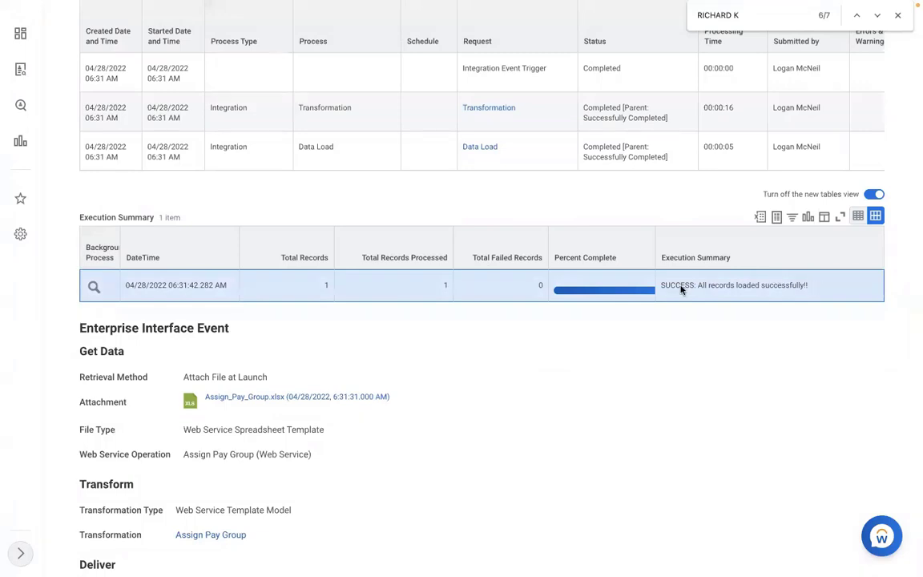
pyautogui.moveTo(661, 286); pyautogui.dragTo(818, 289)
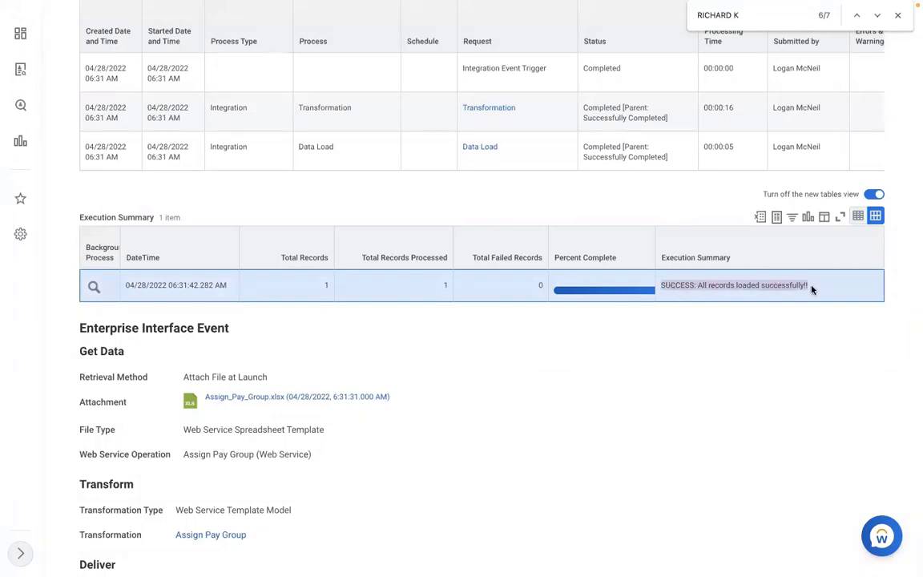
pyautogui.click(812, 290)
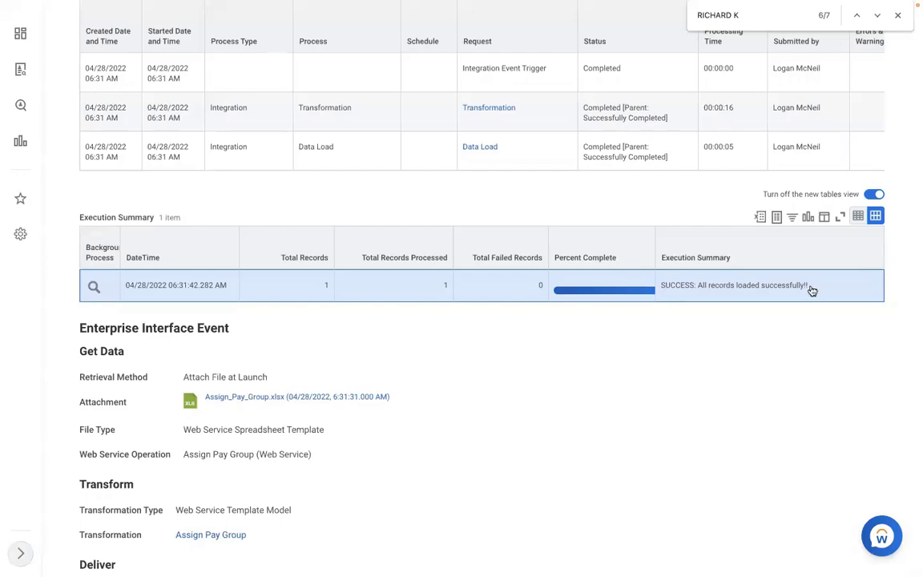
pyautogui.scroll(3, 812, 290)
pyautogui.scroll(7, 811, 290)
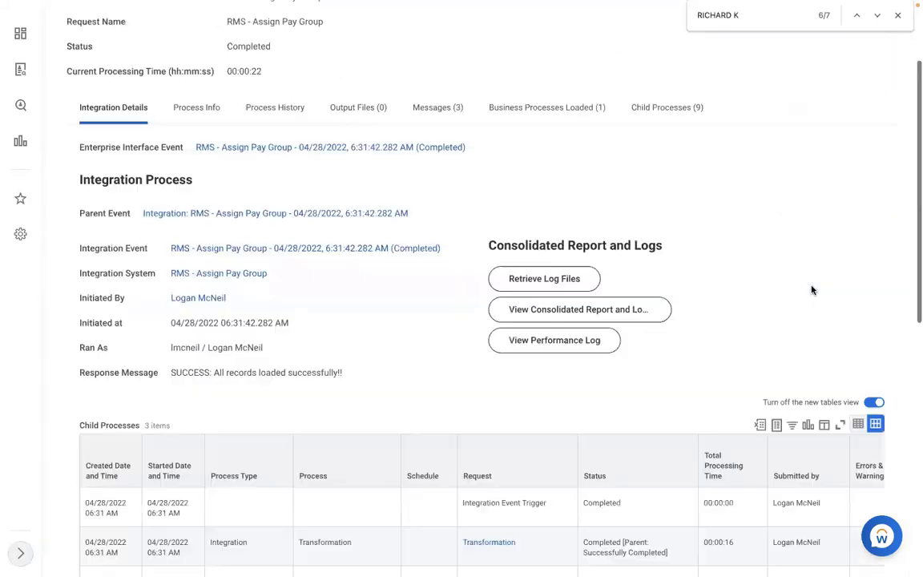
pyautogui.scroll(3, 627, 72)
pyautogui.click(613, 39)
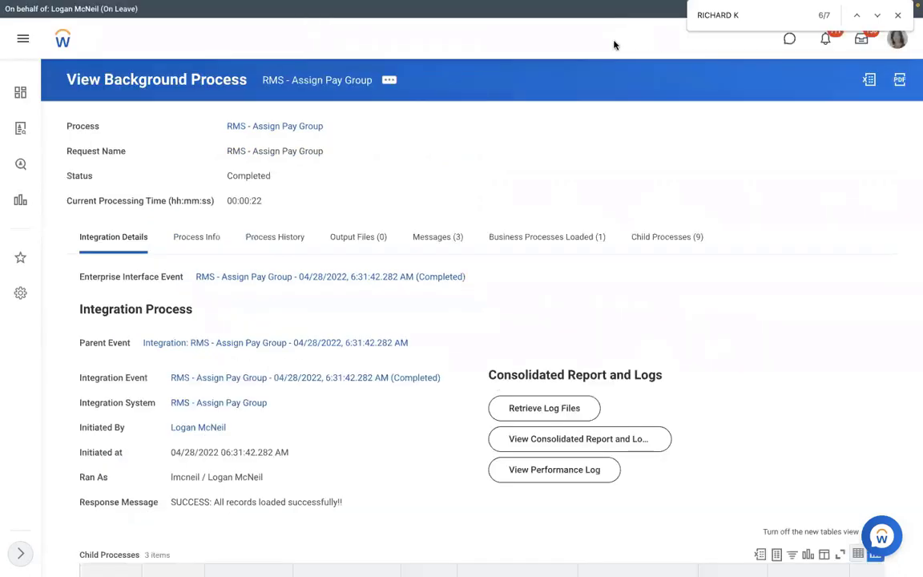
# Run the View Pay Group task for the RMS - Monthly PYG pay group
pyautogui.write('VIEW PAY')
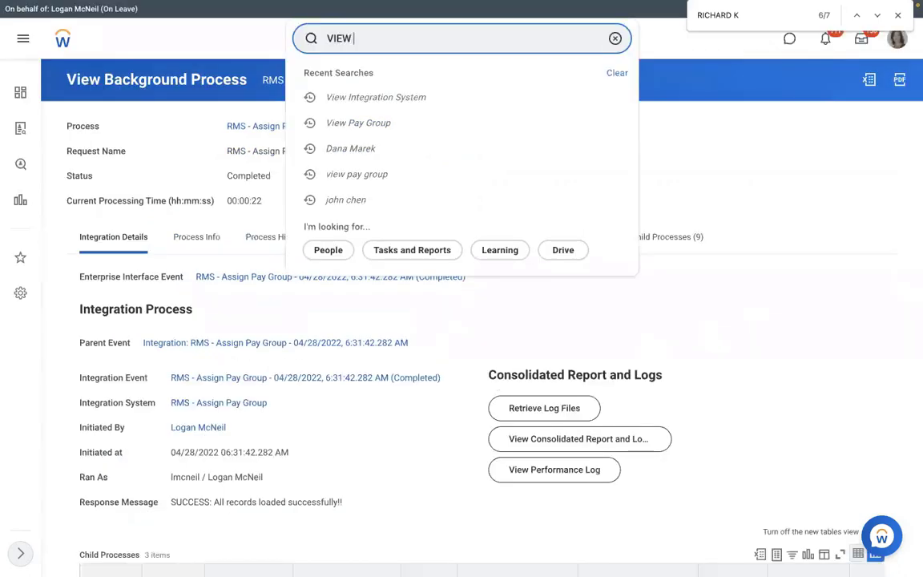
pyautogui.write(' GROUP')
pyautogui.click(431, 78)
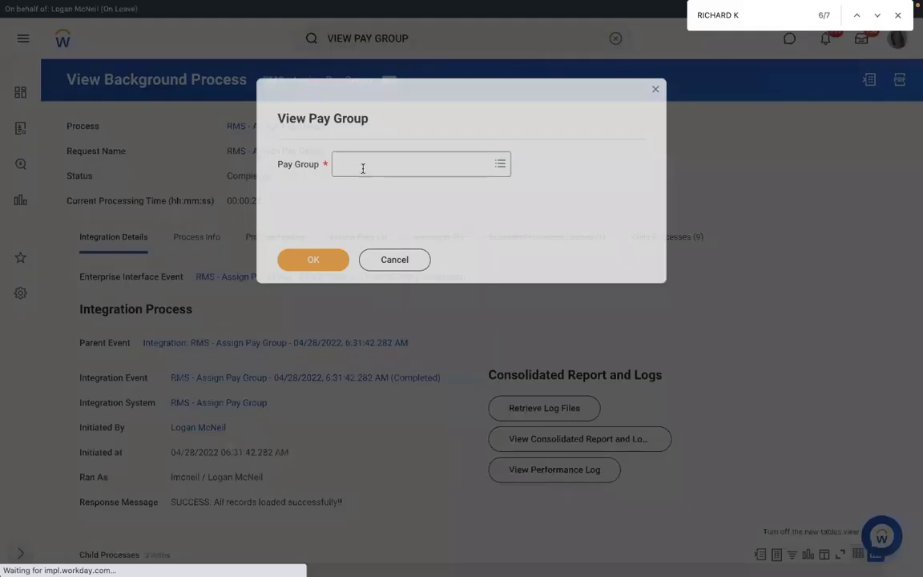
pyautogui.click(362, 165)
pyautogui.write('RBS')
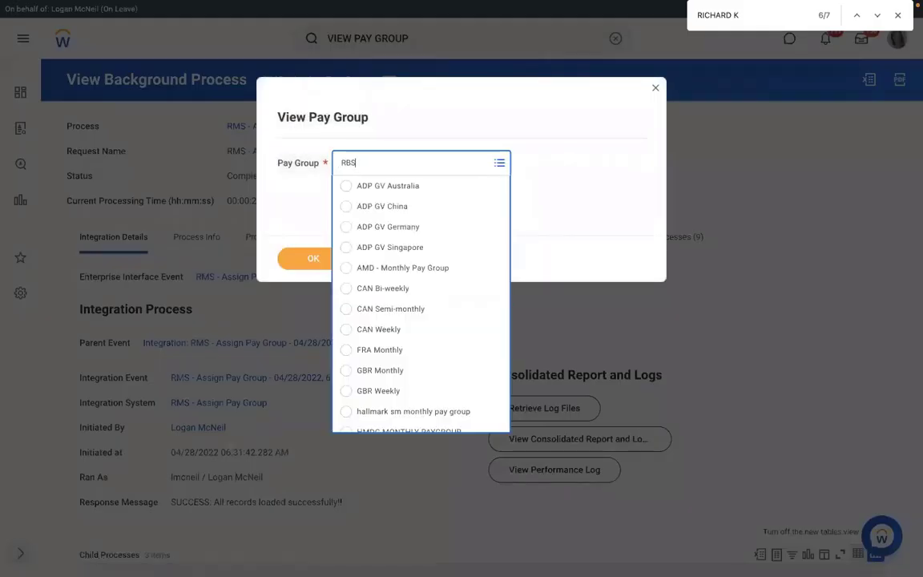
pyautogui.press('BackSpace')
pyautogui.press('BackSpace')
pyautogui.write('MS')
pyautogui.press('Return')
pyautogui.click(304, 260)
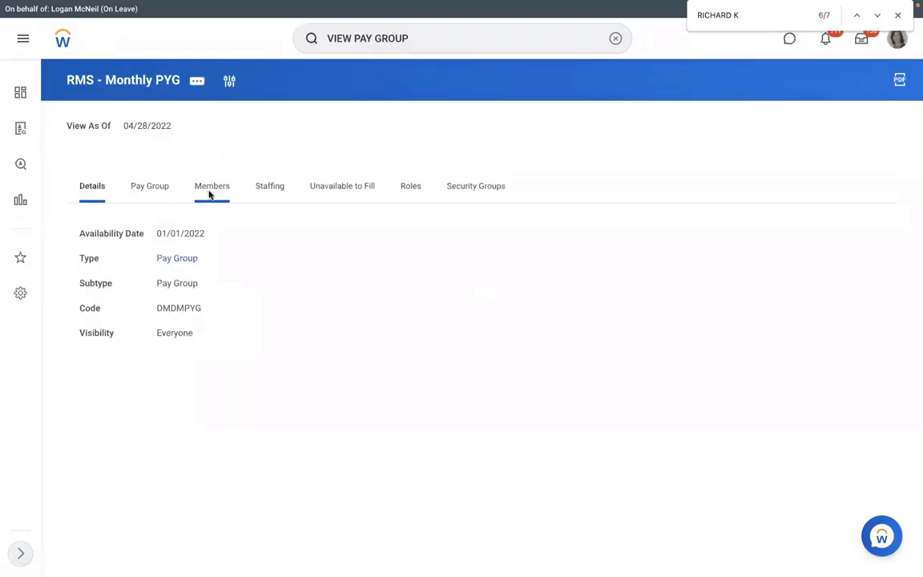
# Show the pay group's 4 members, including the loaded worker, then switch to the Word notes desktop
pyautogui.click(209, 192)
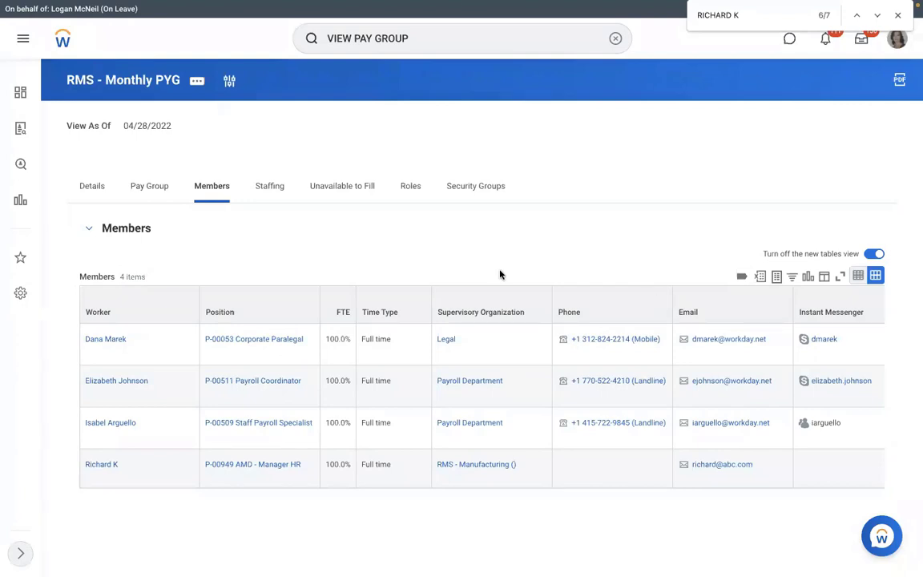
pyautogui.hotkey('ctrl', 'Left')
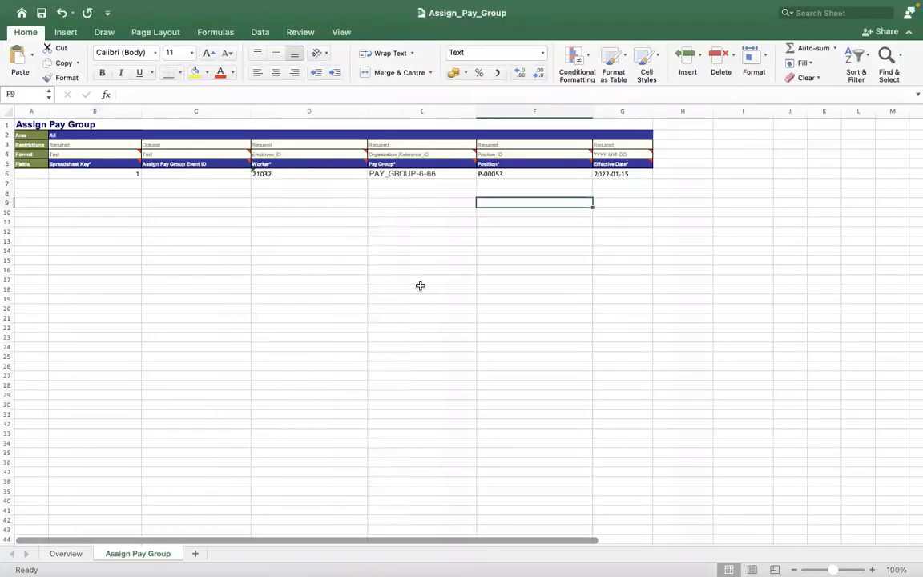
pyautogui.hotkey('ctrl', 'Right')
pyautogui.hotkey('ctrl', 'Right')
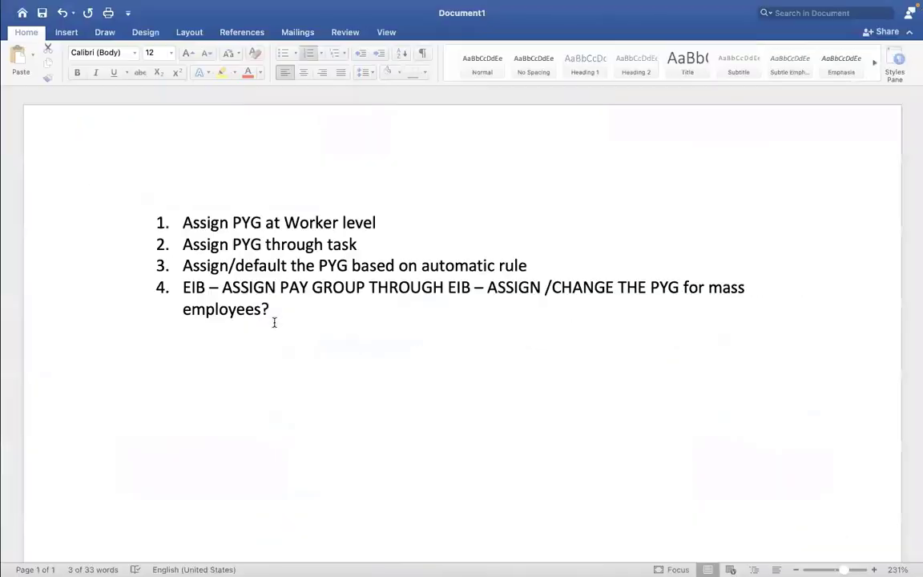